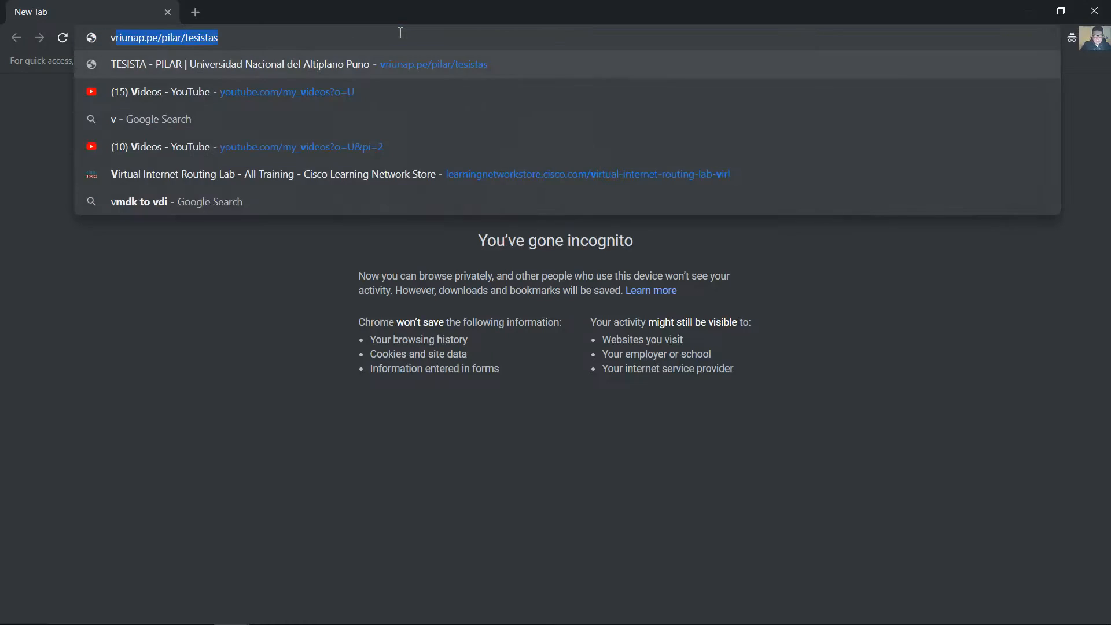
# Search the web for "virl cisco", open the VIRL Micro-Site and go to its Get VIRL store page
pyautogui.write('cisco')
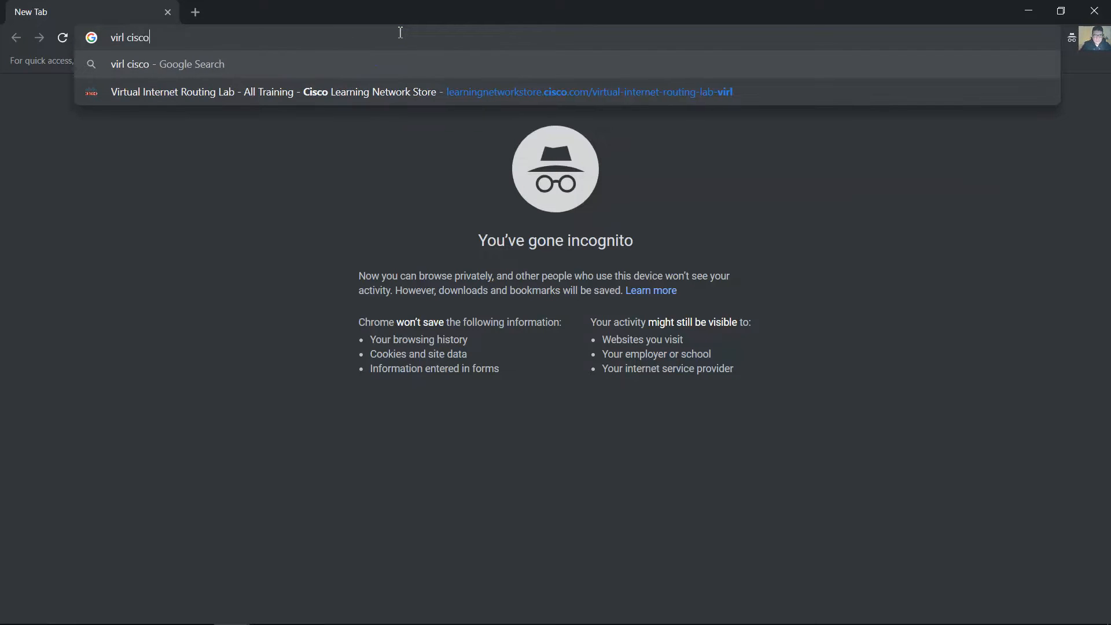
pyautogui.press('Return')
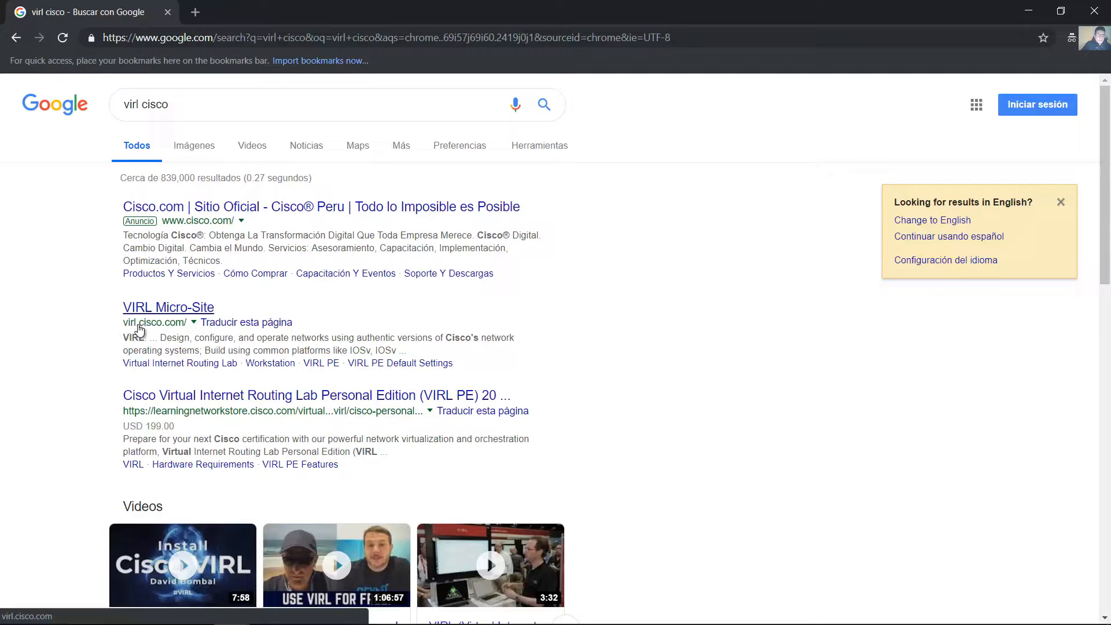
pyautogui.click(170, 323)
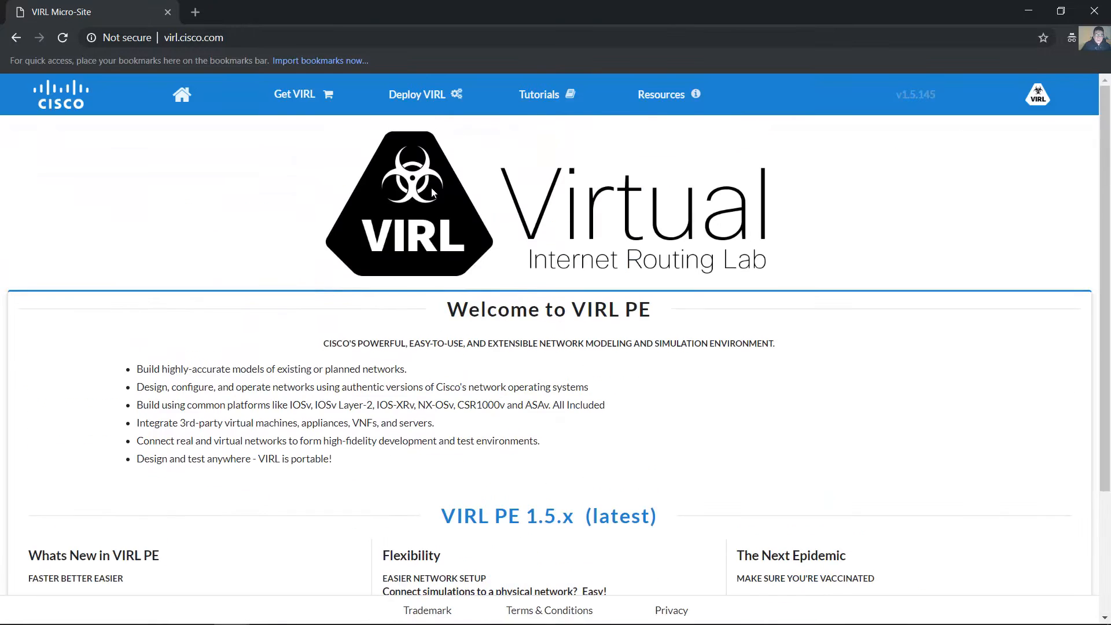
pyautogui.click(313, 98)
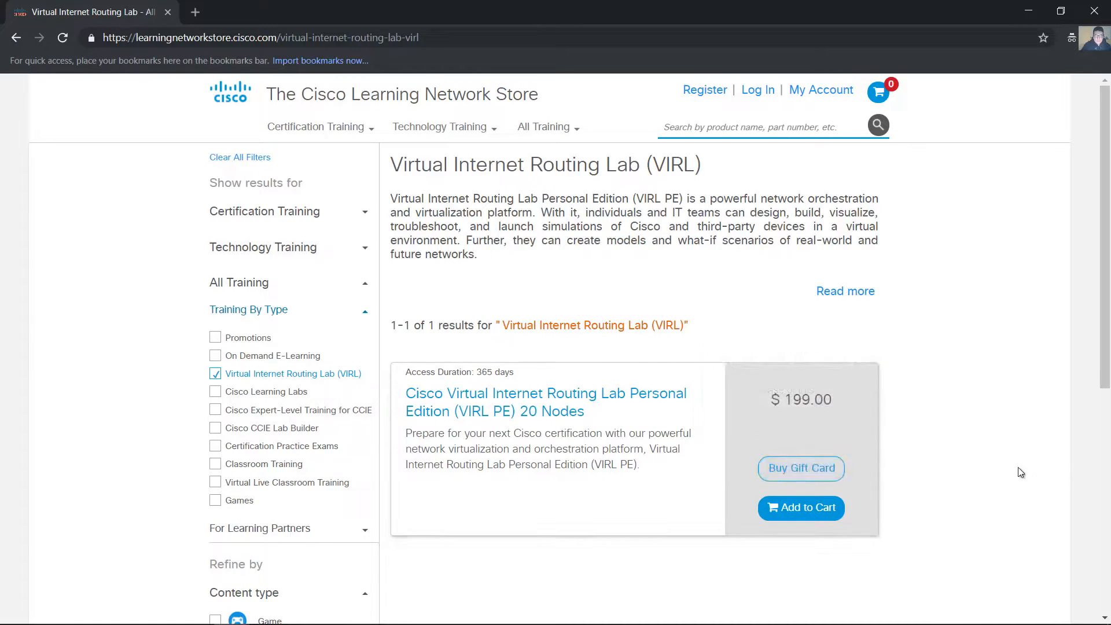
# Add Cisco Virtual Internet Routing Lab Personal Edition (VIRL PE) 20 Nodes to the cart and open the cart
pyautogui.scroll(-7, 983, 467)
pyautogui.scroll(7, 926, 469)
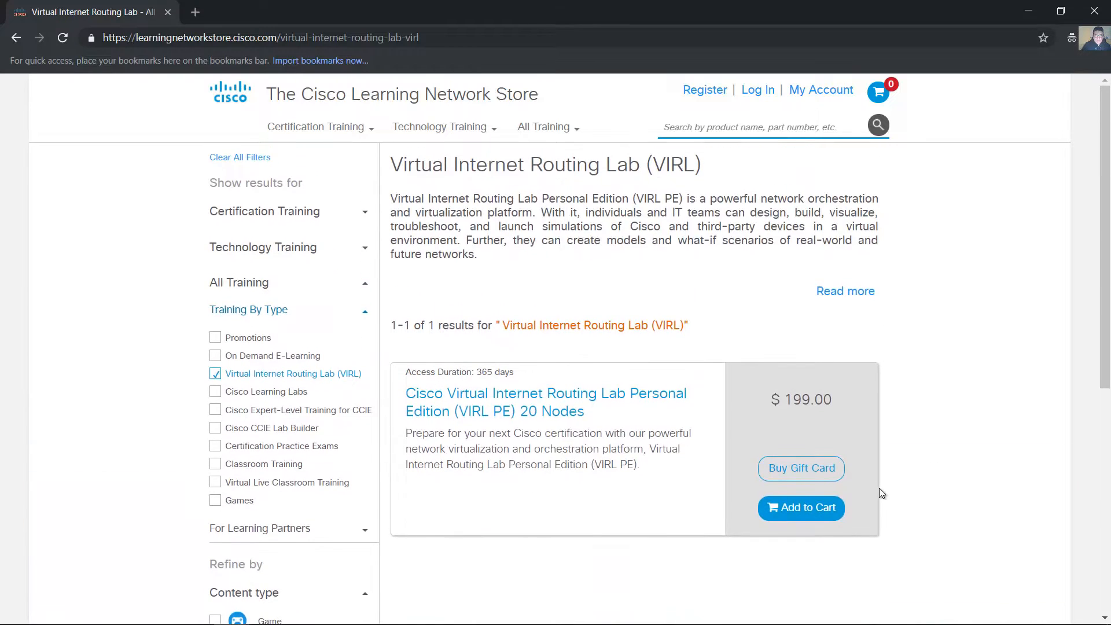
pyautogui.click(805, 513)
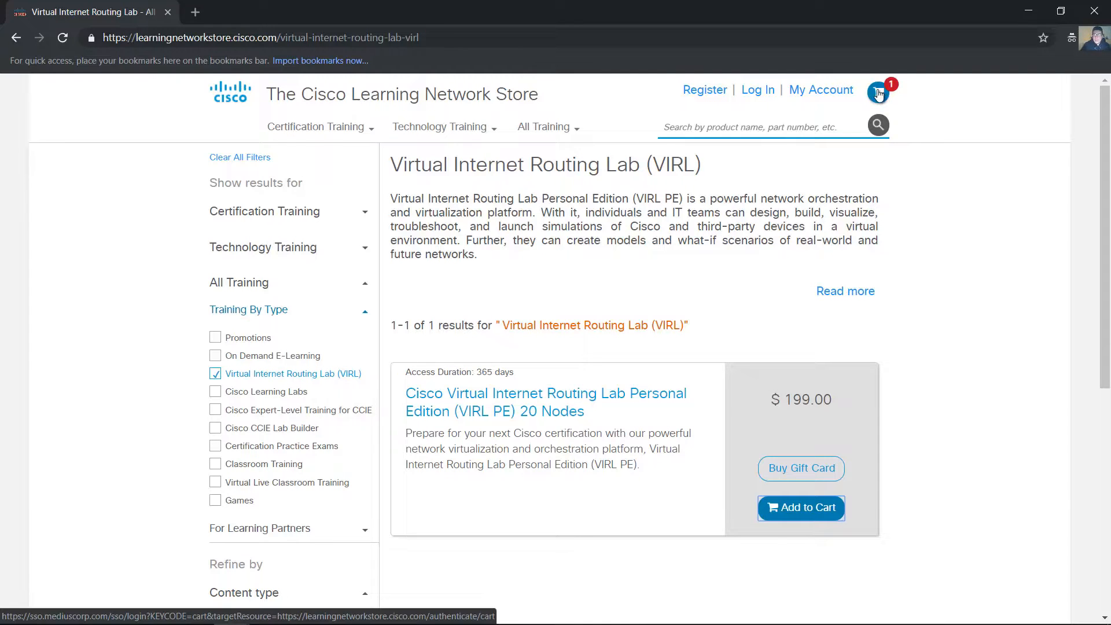
pyautogui.click(878, 95)
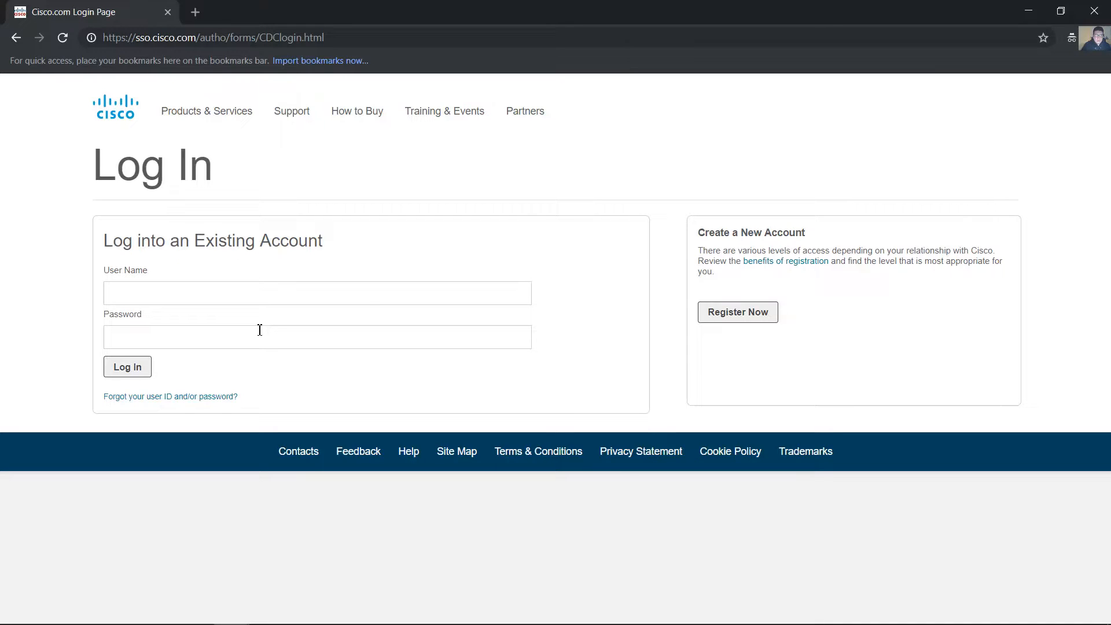
# Log in to the existing Cisco account with its user name and password
pyautogui.click(209, 342)
pyautogui.write('c')
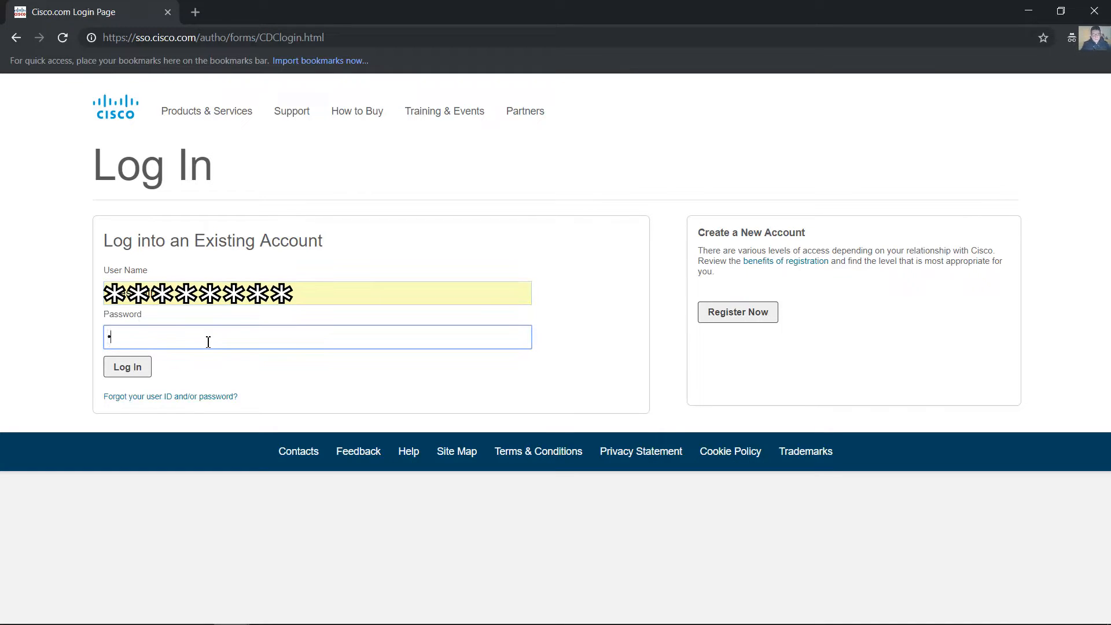
pyautogui.write('********')
pyautogui.press('Return')
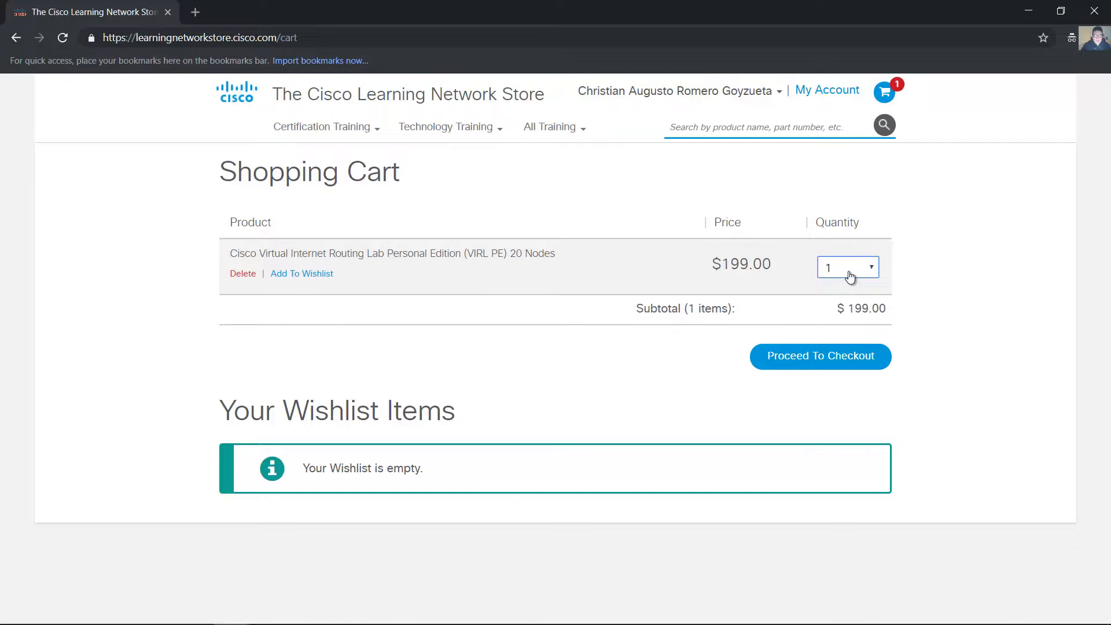
# Check out the cart with PayPal, agree to the User License Agreement and place the order
pyautogui.click(809, 357)
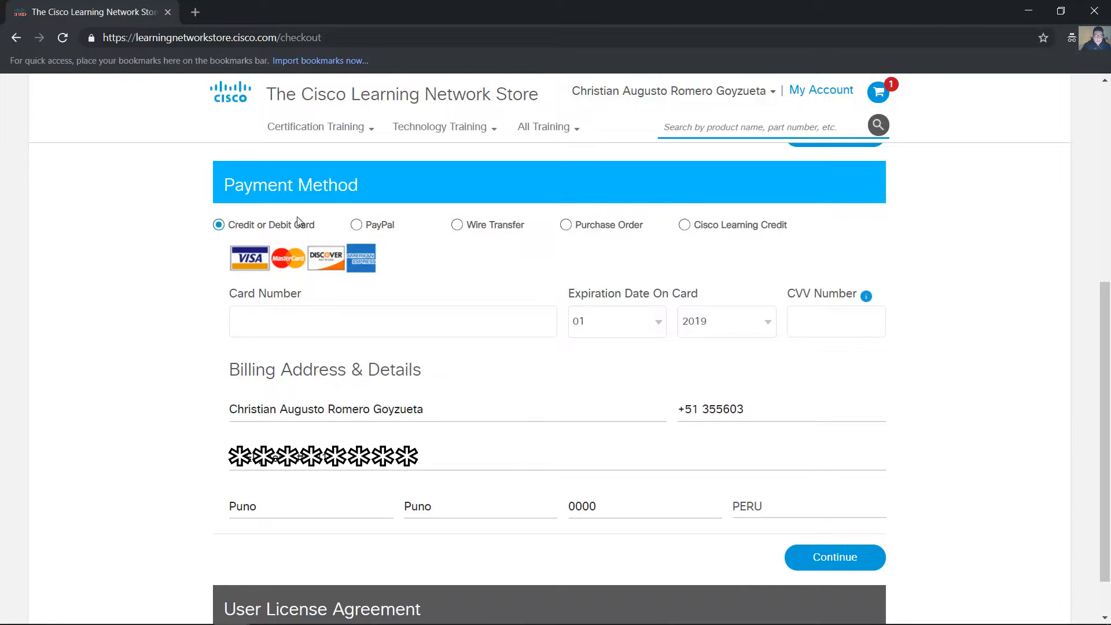
pyautogui.click(379, 224)
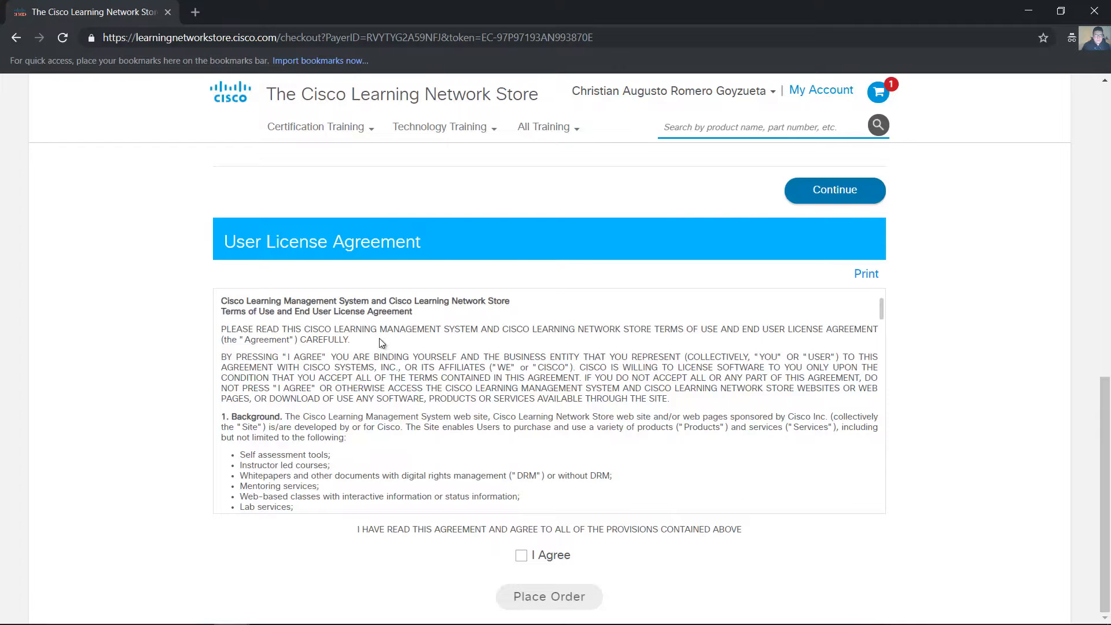
pyautogui.scroll(-20, 231, 306)
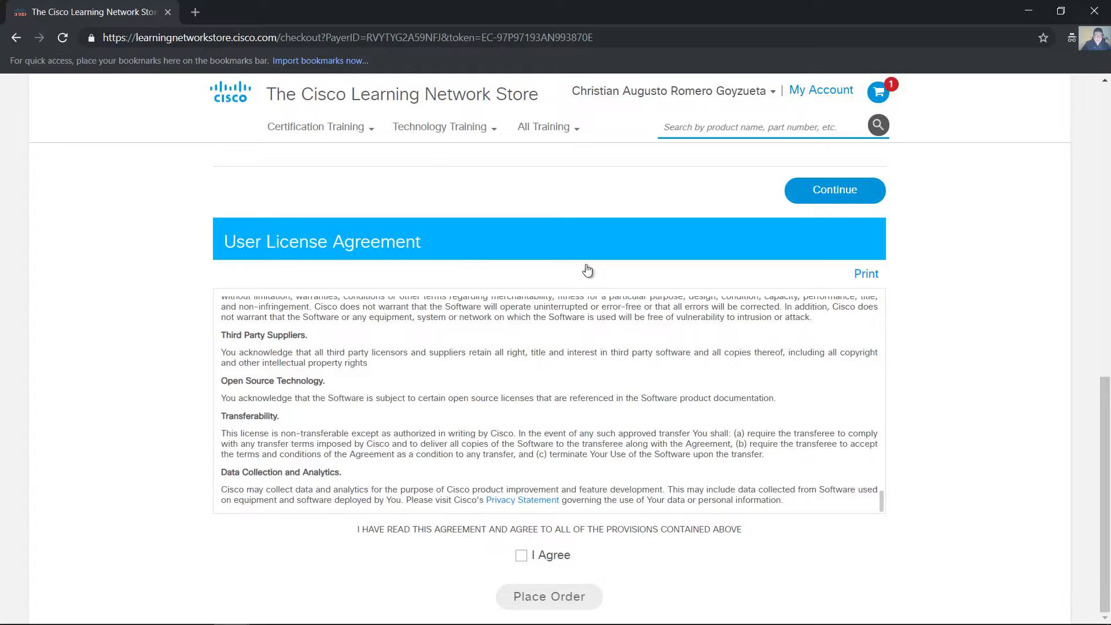
pyautogui.click(523, 556)
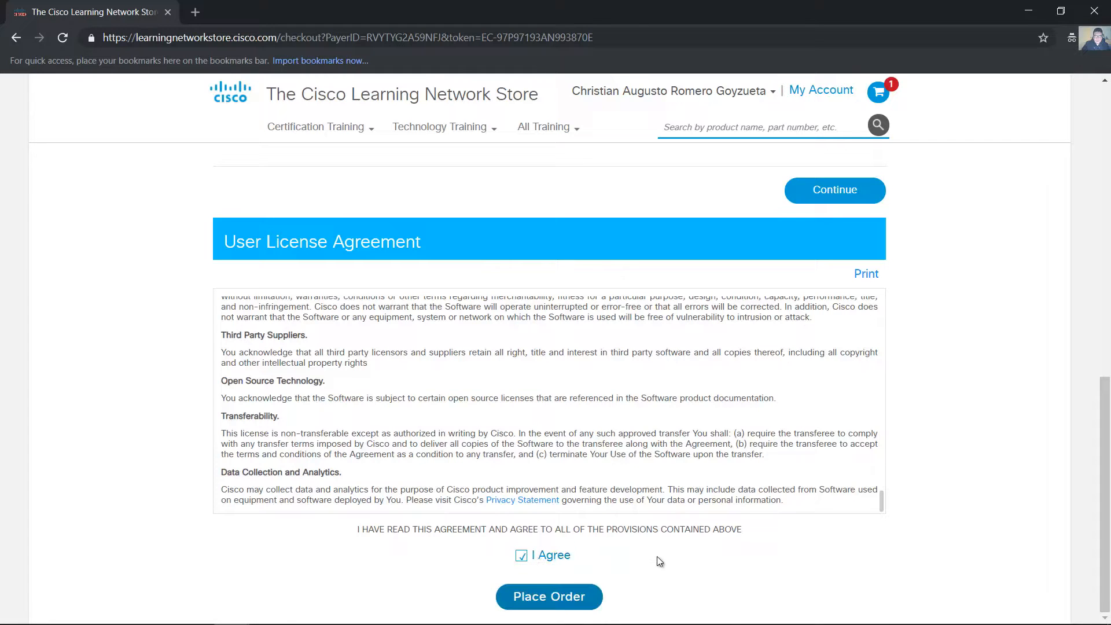
pyautogui.click(567, 598)
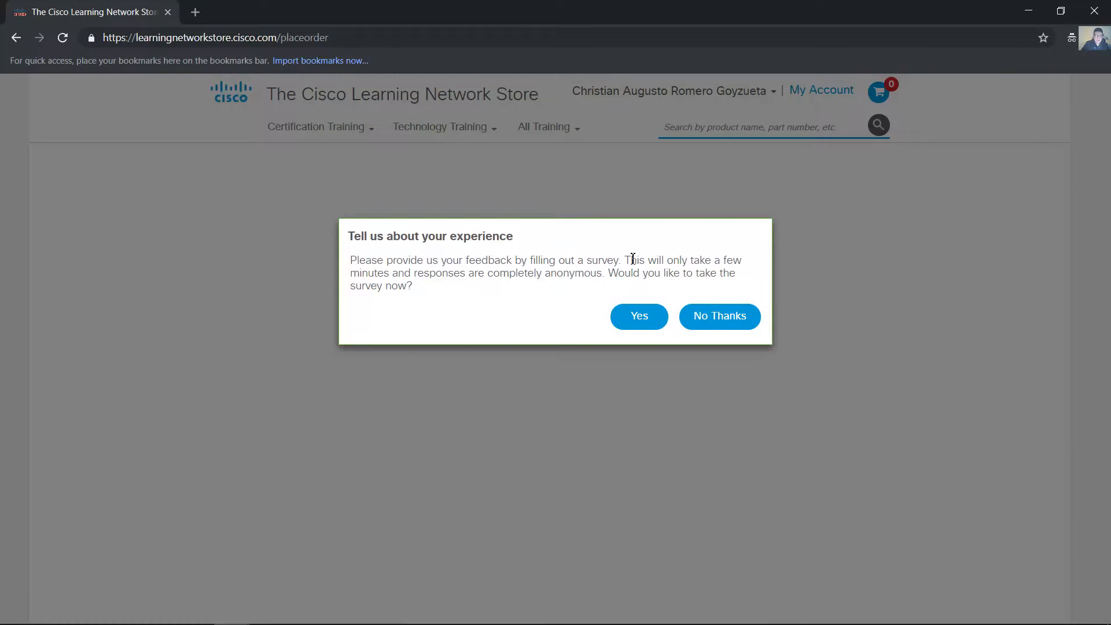
# Decline the feedback survey and open the My Account page
pyautogui.click(716, 320)
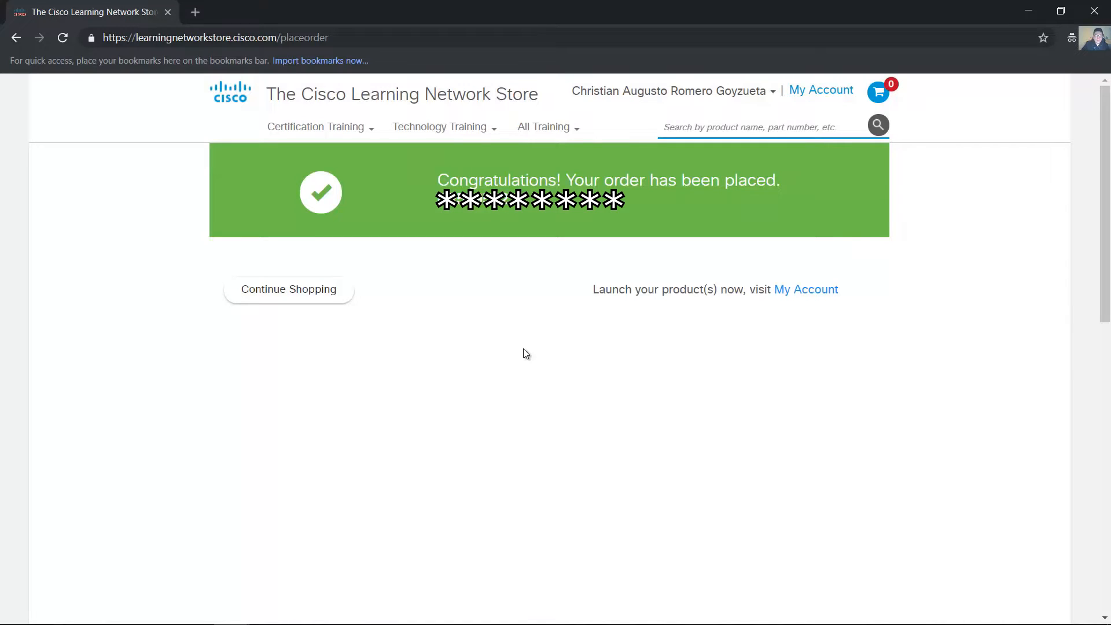
pyautogui.click(820, 93)
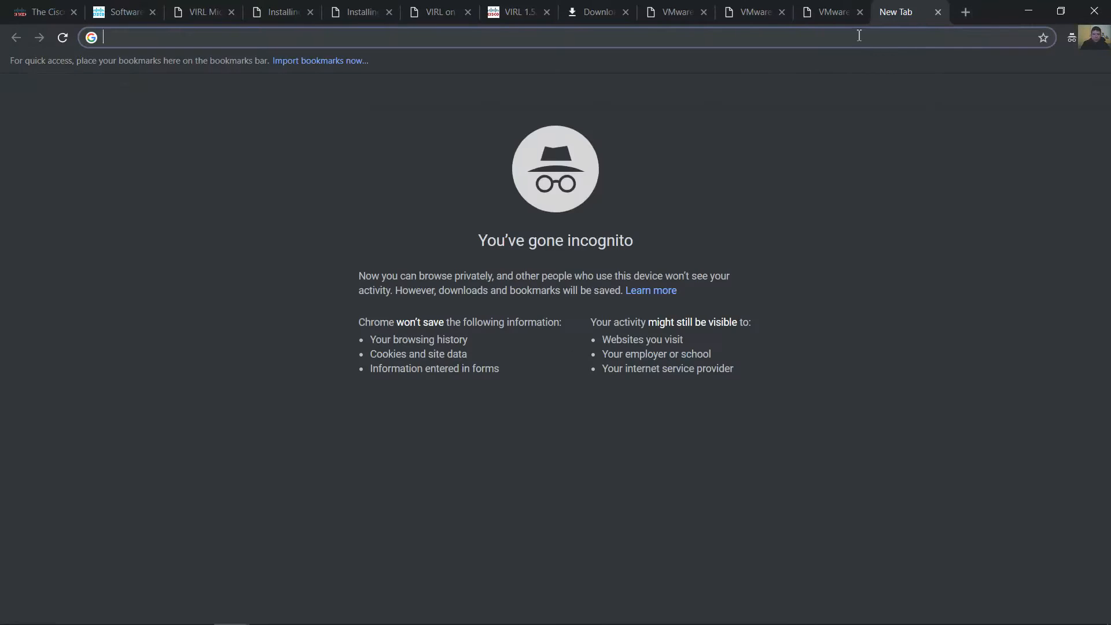
# Open the ESXi host at 192.168.1.254 in the browser, proceeding past the certificate warning
pyautogui.write('192.168.1.')
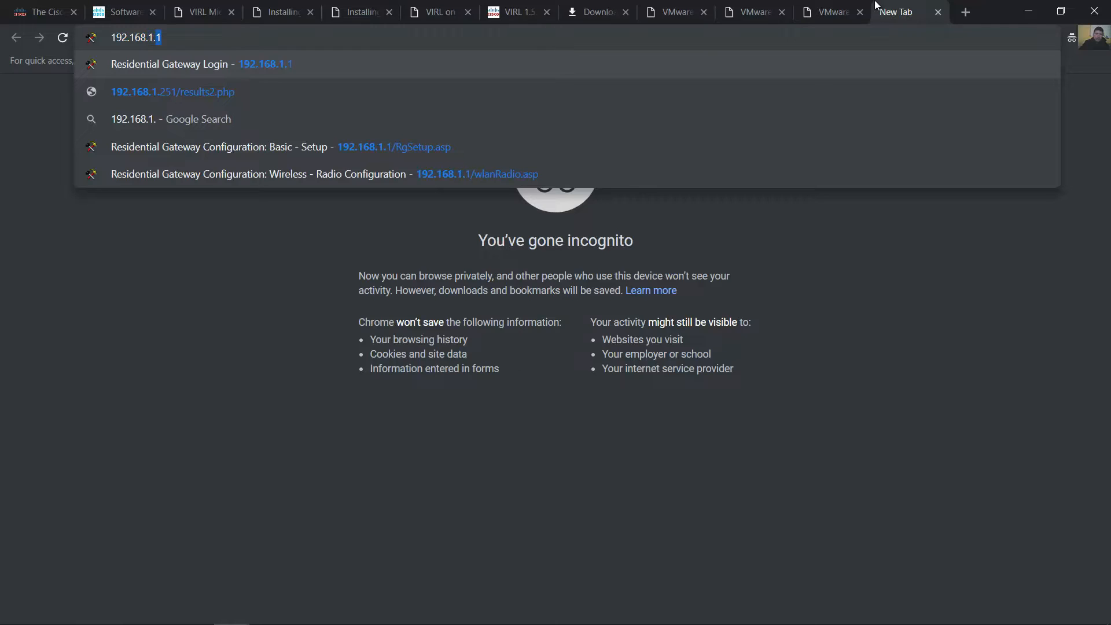
pyautogui.write('254')
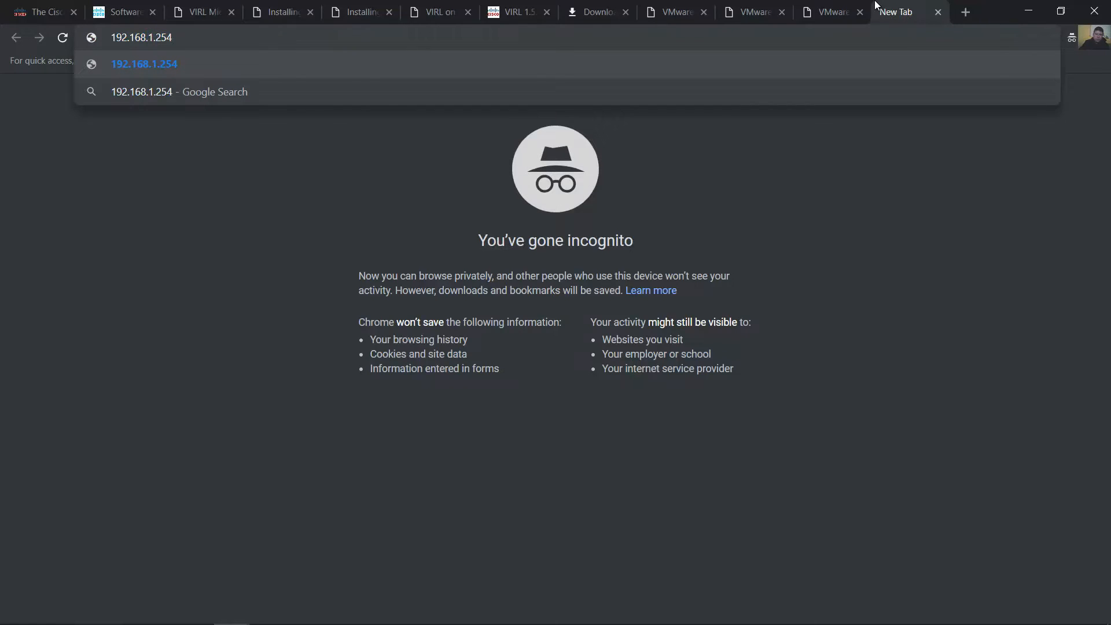
pyautogui.press('Return')
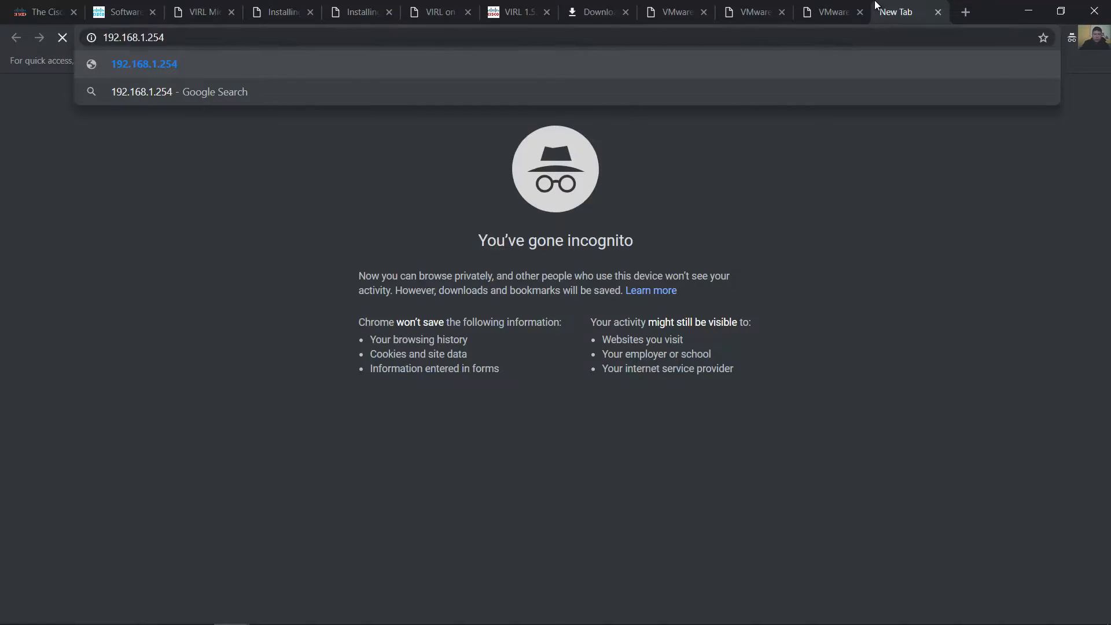
pyautogui.click(369, 384)
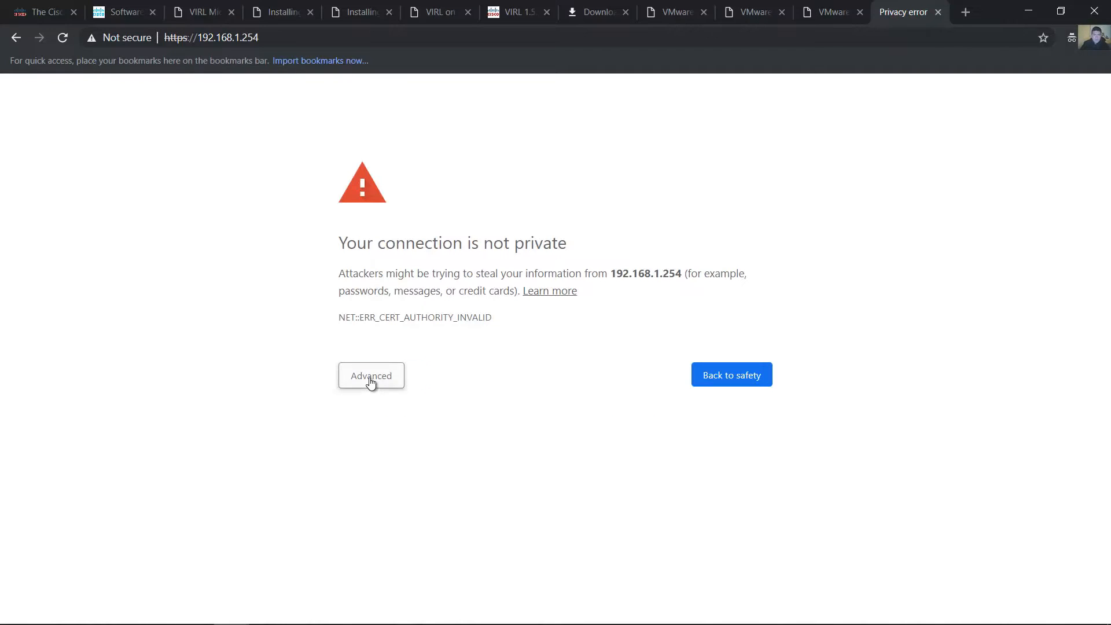
pyautogui.click(399, 488)
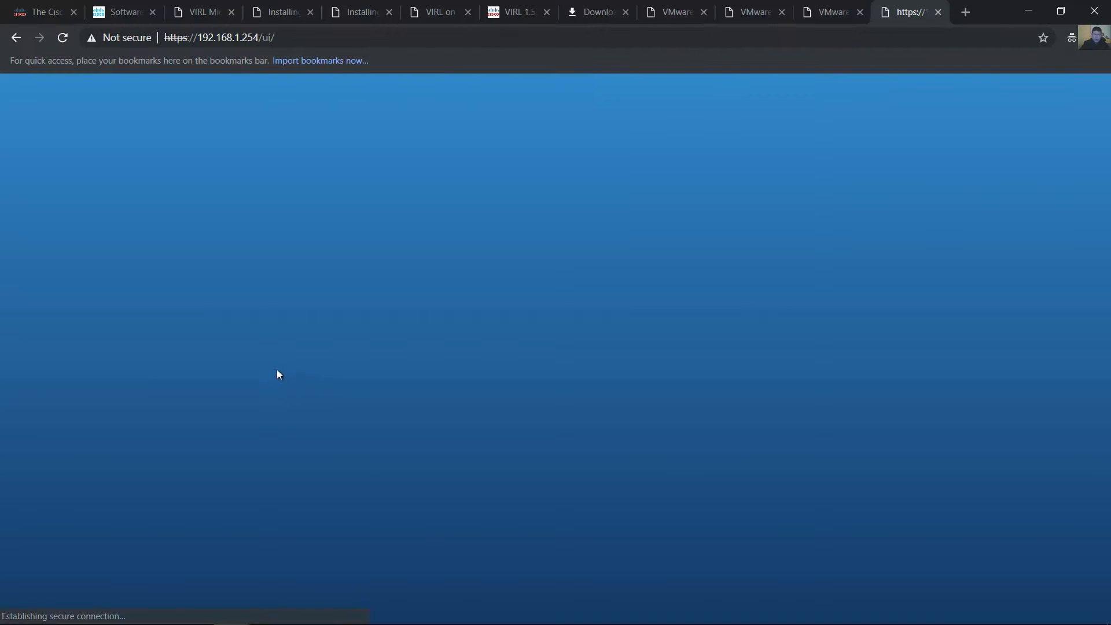
# Log in to the ESXi host as root with the account password
pyautogui.click(209, 323)
pyautogui.write('root')
pyautogui.press('Tab')
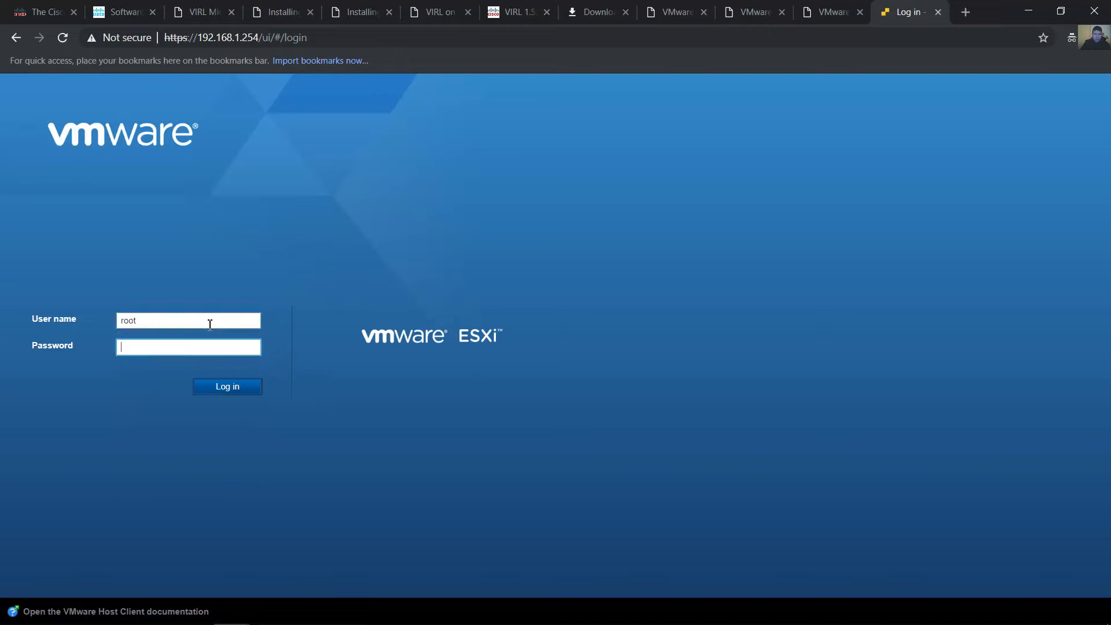
pyautogui.write('•••••••••••')
pyautogui.press('Return')
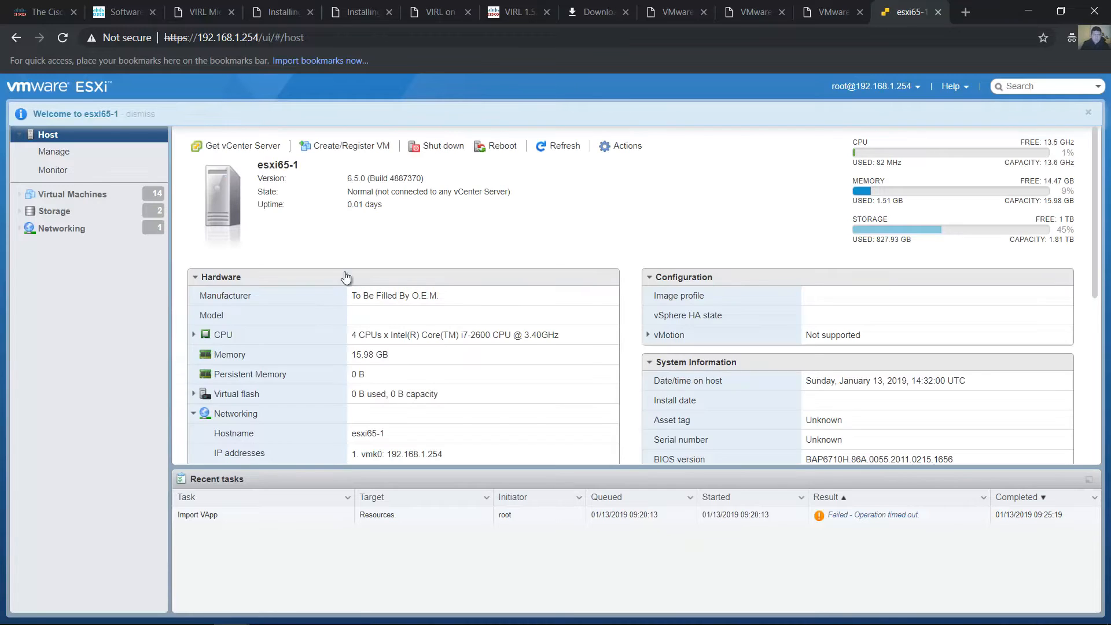
# Start a new virtual machine using the option to deploy from an OVF or OVA file
pyautogui.click(346, 150)
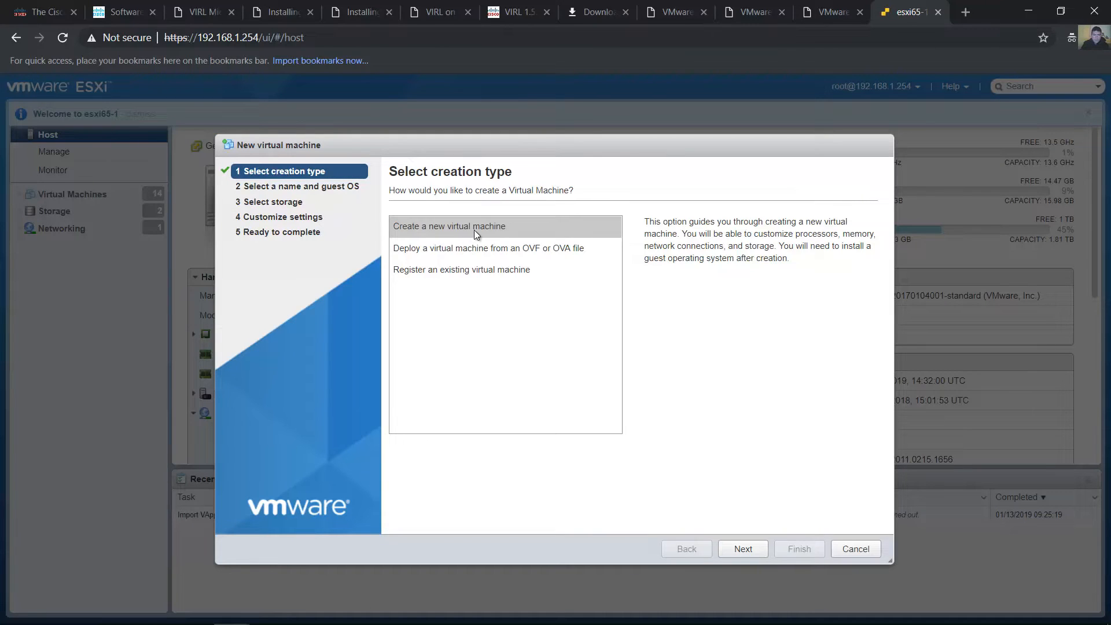
pyautogui.click(439, 252)
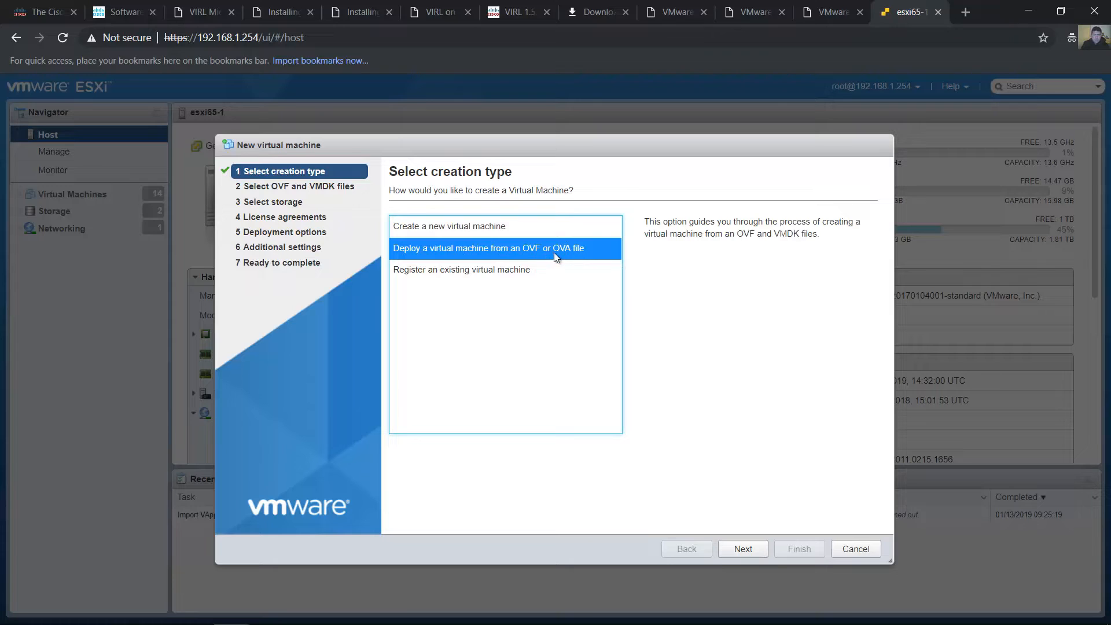
pyautogui.click(749, 550)
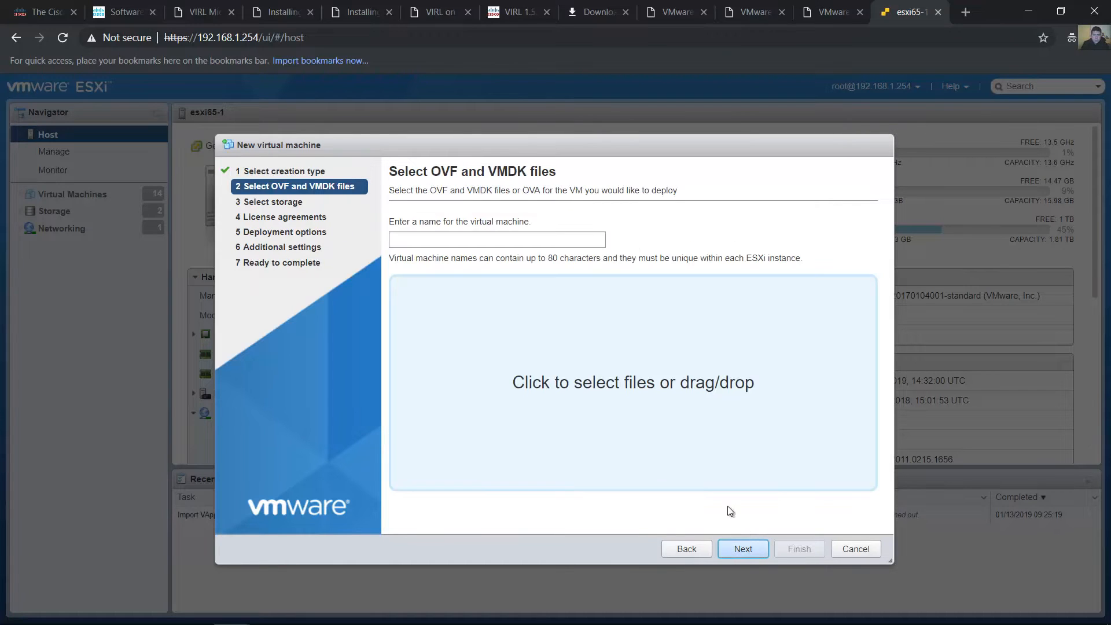
# Name the new virtual machine virl-1-5-esxi
pyautogui.click(526, 240)
pyautogui.write('exs')
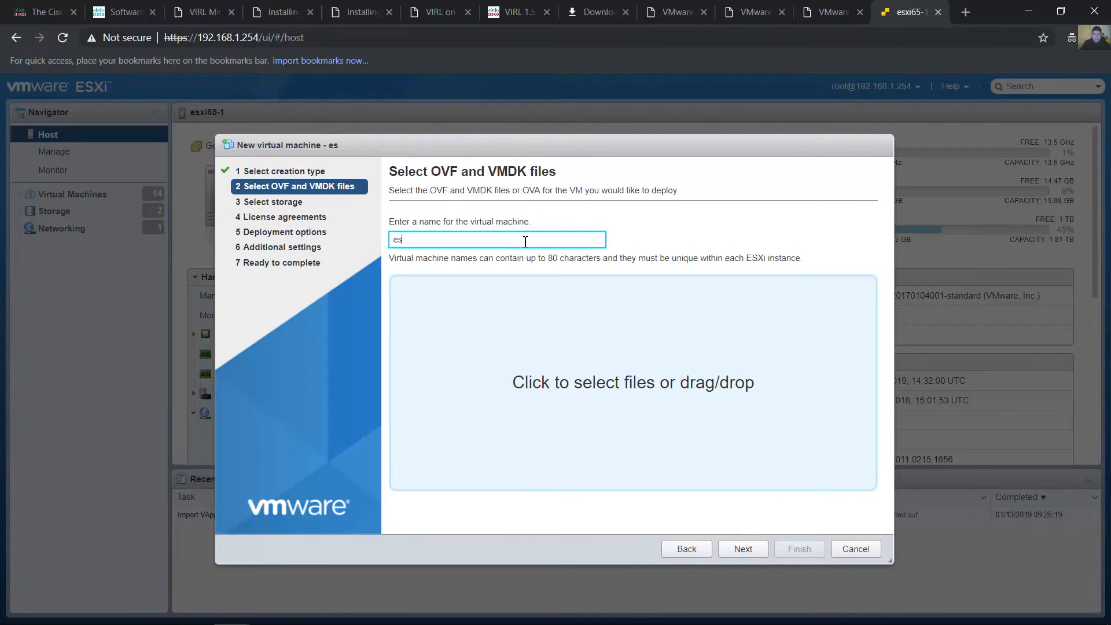
pyautogui.press('BackSpace')
pyautogui.press('BackSpace')
pyautogui.write('virl-1-5-esxi')
# Choose virl.1.5.145.esxi from the tmp folder as the OVA file to deploy and continue to storage selection
pyautogui.click(575, 389)
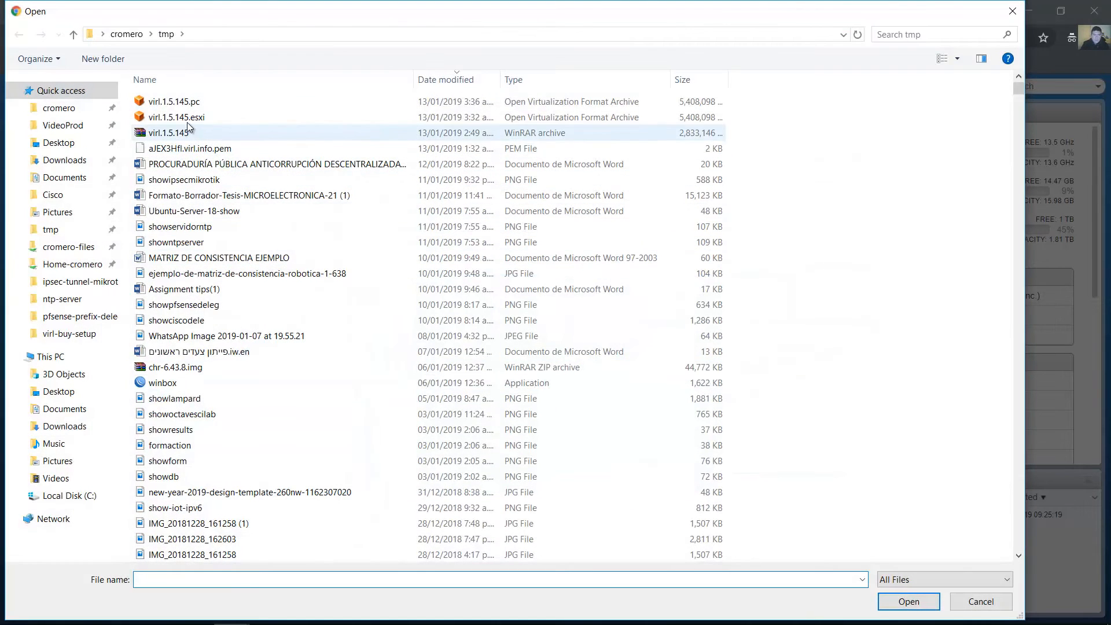
pyautogui.click(183, 122)
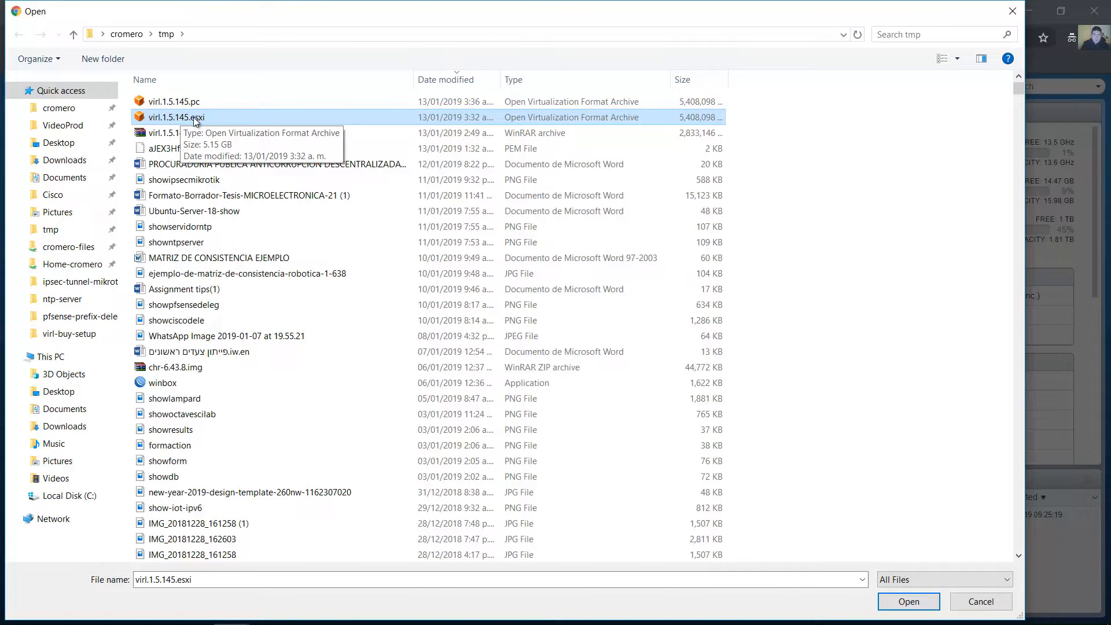
pyautogui.click(910, 601)
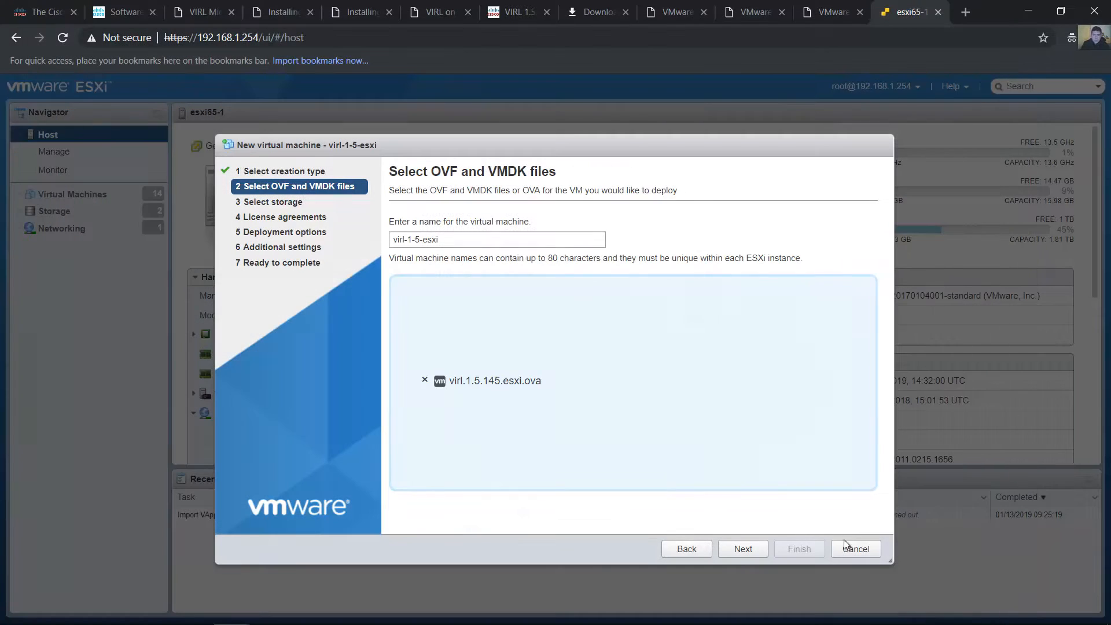
pyautogui.click(734, 550)
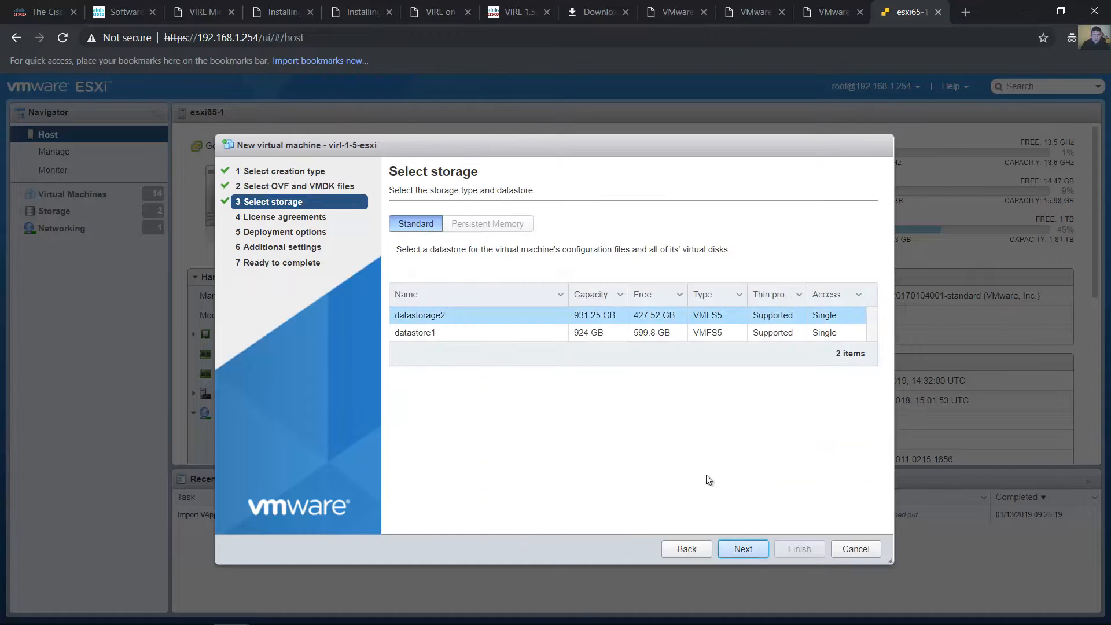
# Select datastorage2 as the virtual machine's datastore and continue to the deployment options
pyautogui.click(442, 334)
pyautogui.click(445, 319)
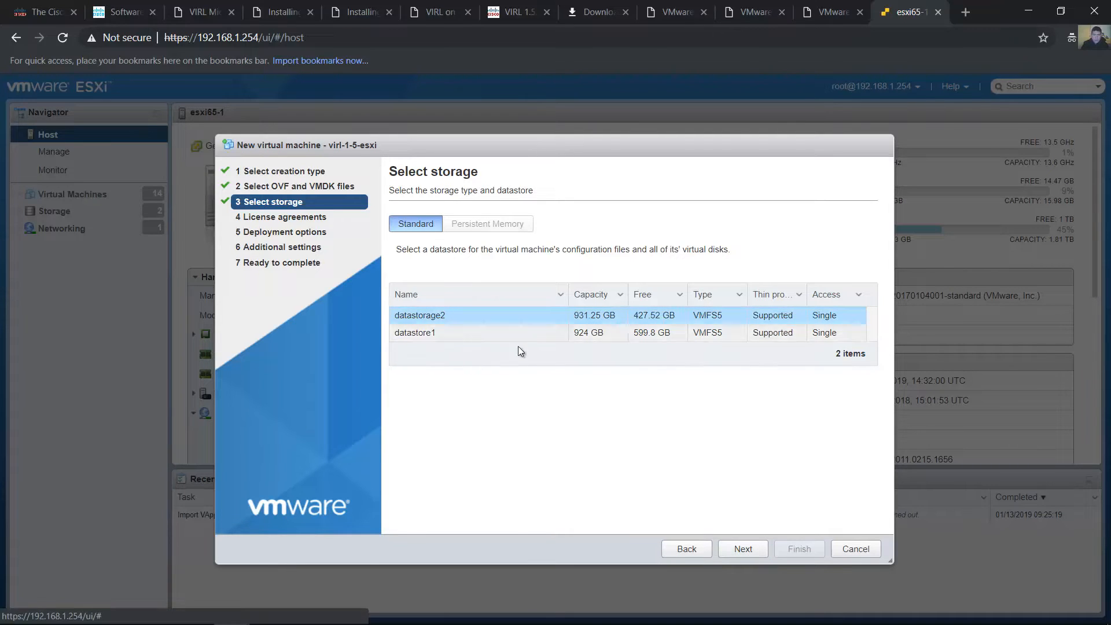
pyautogui.click(737, 553)
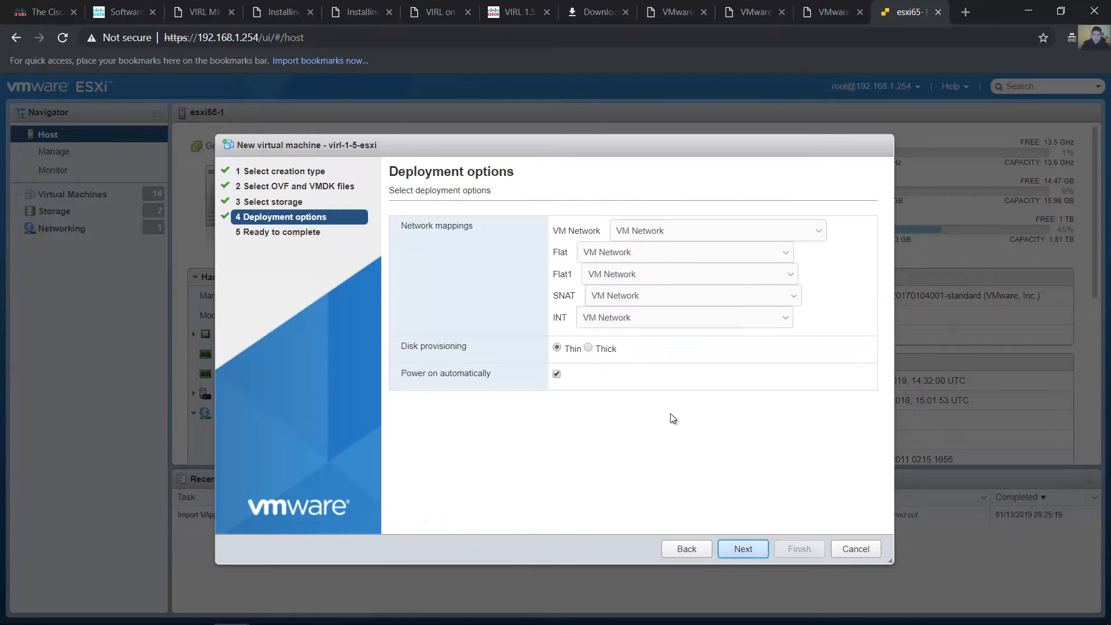
# Map the VM Network, Flat, Flat1, SNAT and INT networks to VM Network in the deployment options
pyautogui.click(688, 233)
pyautogui.click(702, 242)
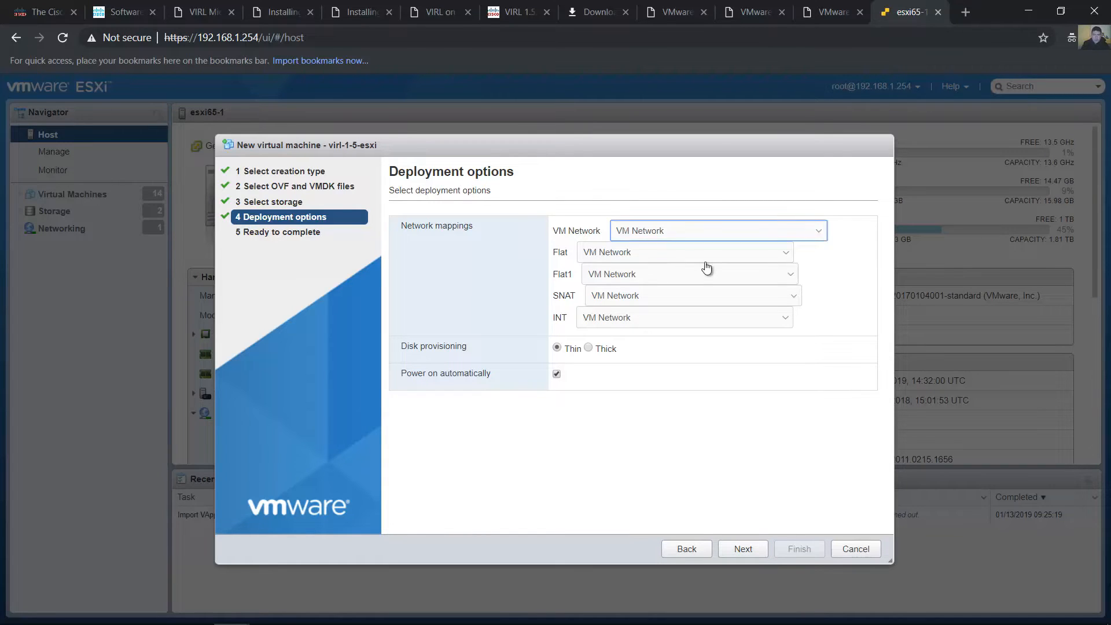
pyautogui.click(709, 255)
pyautogui.click(714, 268)
pyautogui.click(722, 277)
pyautogui.click(724, 288)
pyautogui.click(726, 296)
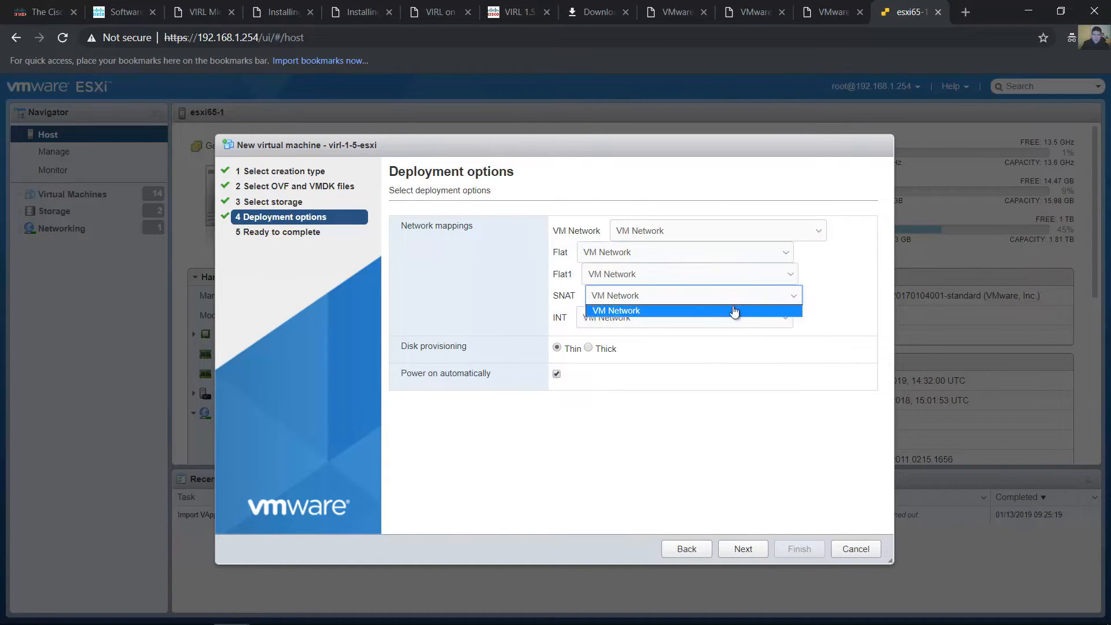
pyautogui.click(733, 311)
pyautogui.click(735, 317)
pyautogui.click(752, 233)
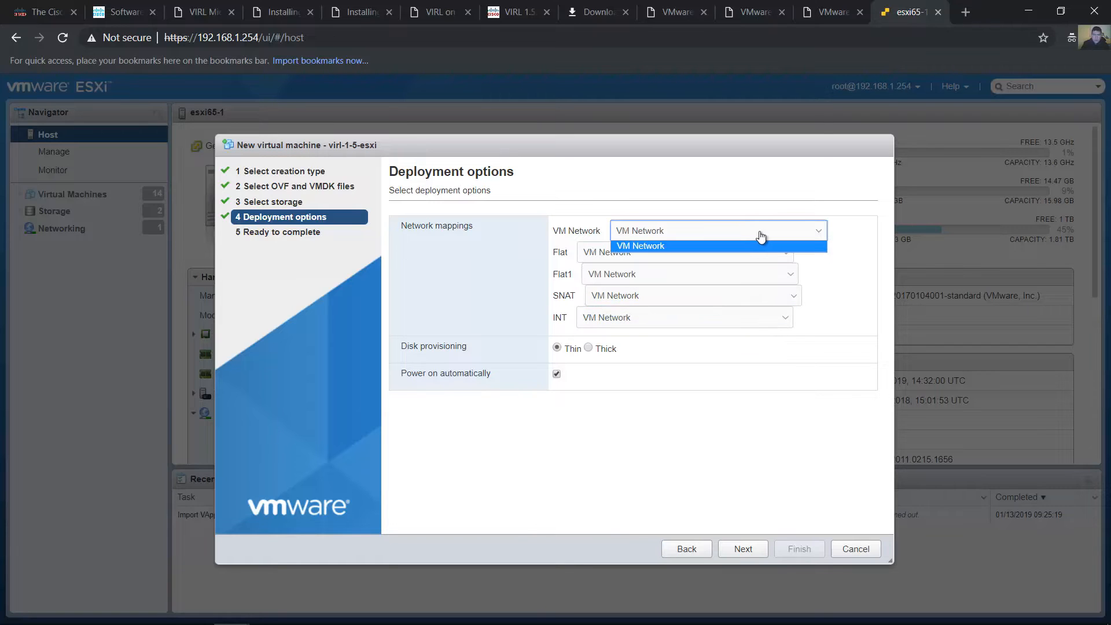
pyautogui.click(752, 245)
pyautogui.click(742, 255)
pyautogui.click(740, 267)
pyautogui.click(737, 278)
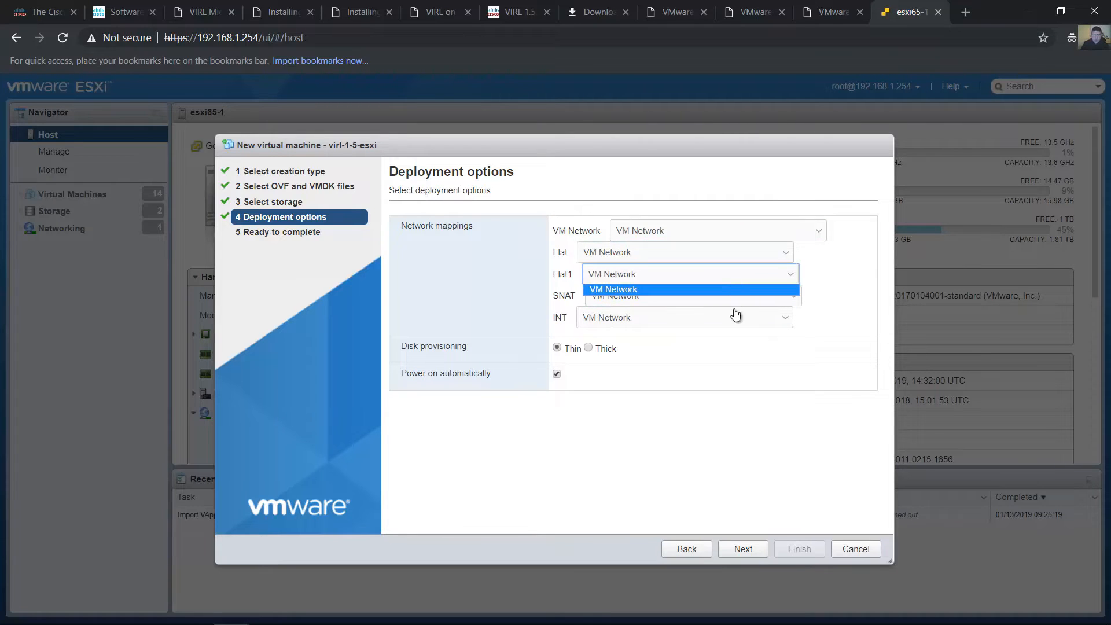
pyautogui.click(737, 315)
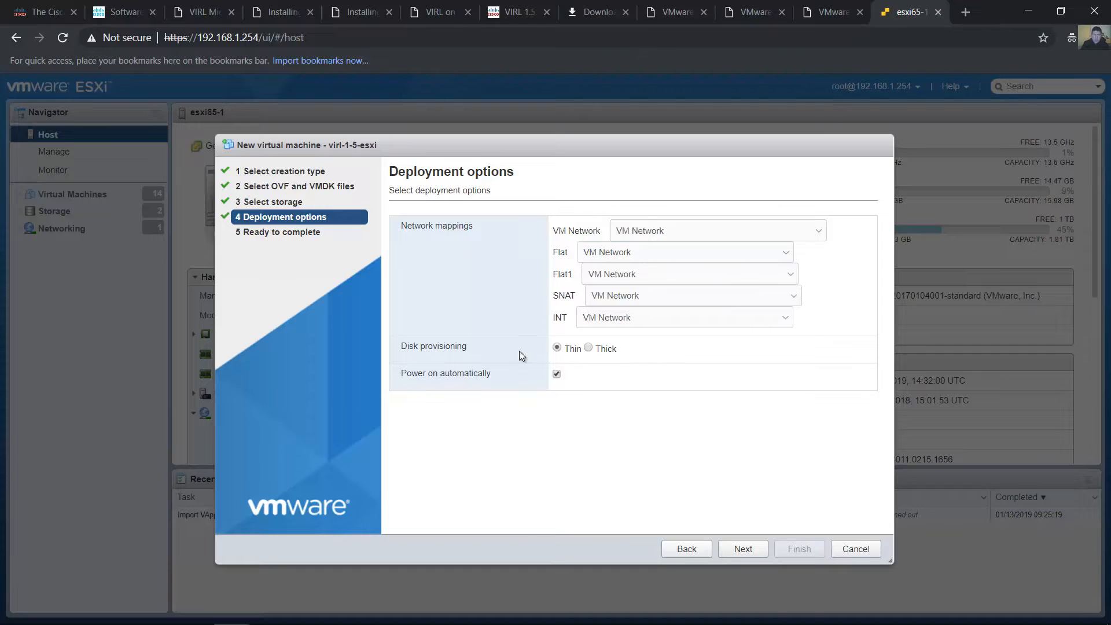
# Set disk provisioning to Thick, then review the deployment summary and finish the wizard to start deploying the virtual machine
pyautogui.click(587, 347)
pyautogui.click(742, 548)
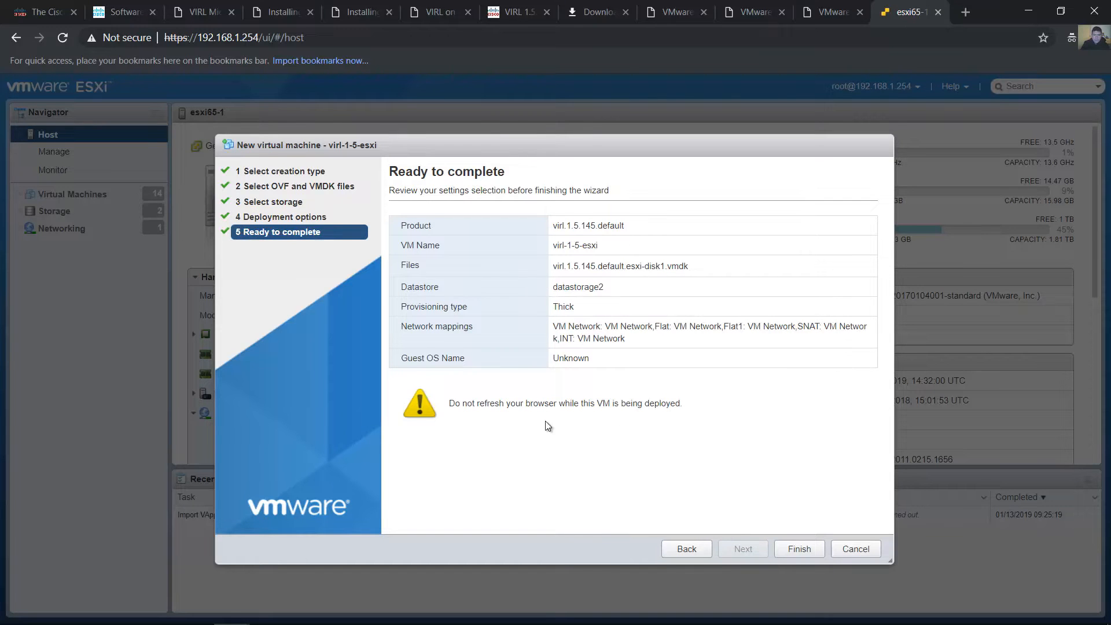
pyautogui.moveTo(498, 227); pyautogui.dragTo(521, 224)
pyautogui.click(637, 361)
pyautogui.click(567, 374)
pyautogui.moveTo(445, 405); pyautogui.dragTo(691, 406)
pyautogui.click(700, 405)
pyautogui.click(800, 545)
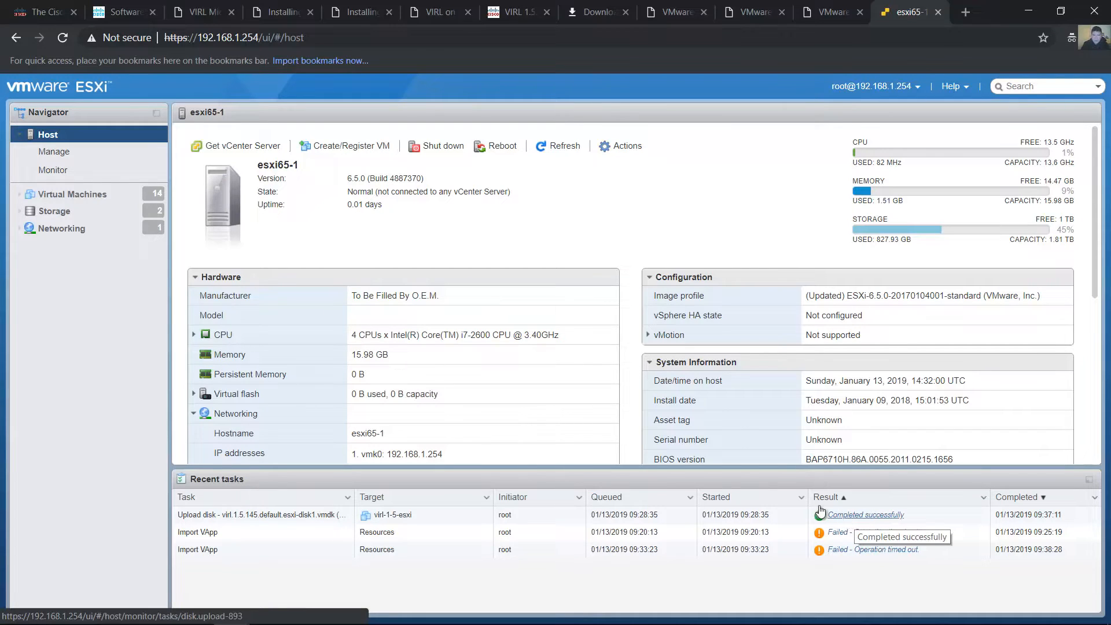
# Refresh the host's virtual machine list and look for virl-1-5-esxi in it
pyautogui.click(77, 196)
pyautogui.scroll(-1, 581, 388)
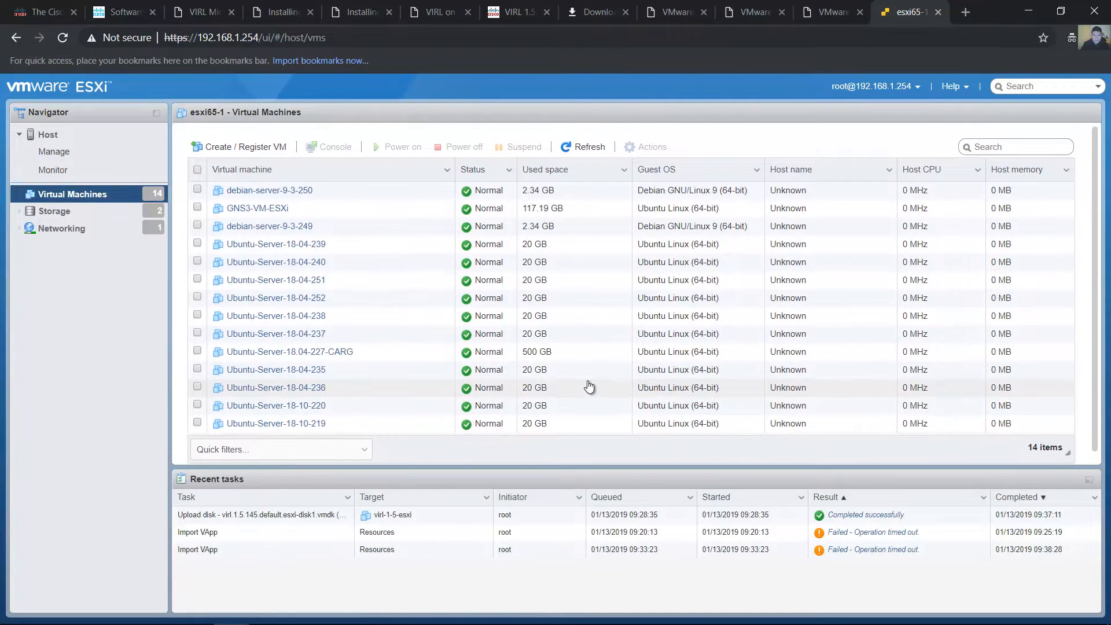
pyautogui.click(578, 140)
pyautogui.scroll(-1, 462, 289)
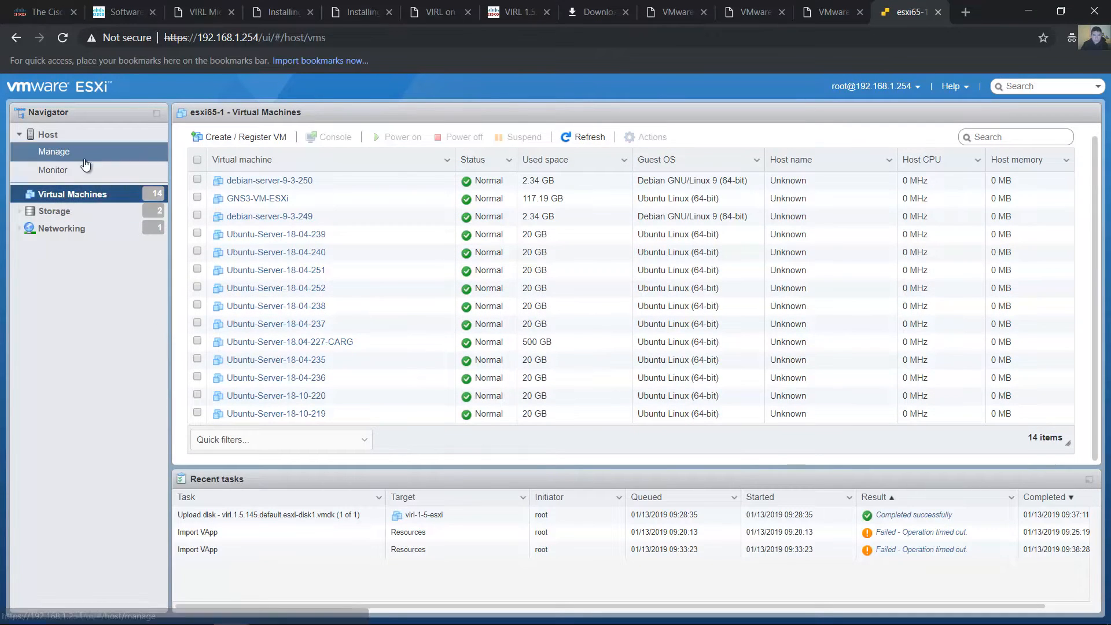
# Browse datastorage2 and inspect the virl-1-5-esxi.vmdk file in the virl-1-5-esxi folder, then close the datastore browser
pyautogui.click(93, 211)
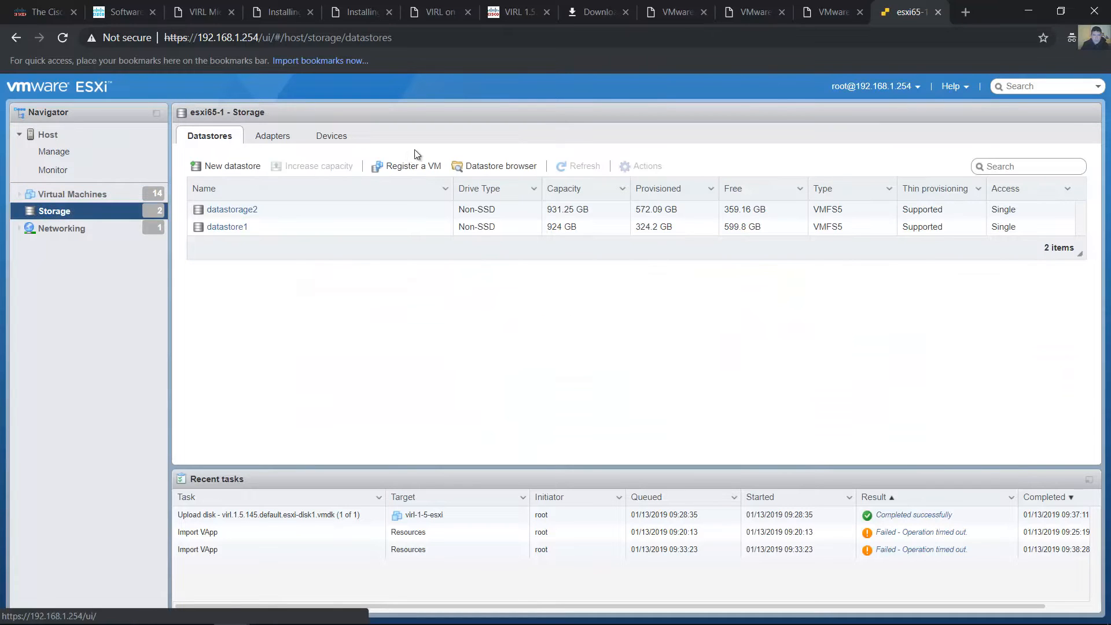
pyautogui.click(487, 169)
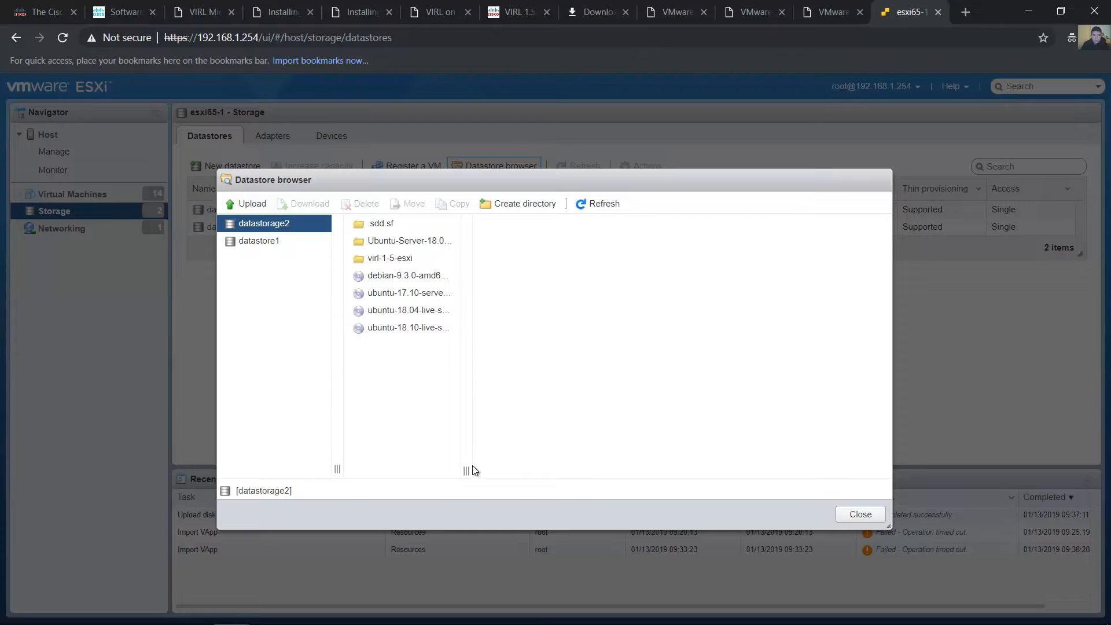
pyautogui.moveTo(469, 469); pyautogui.dragTo(557, 457)
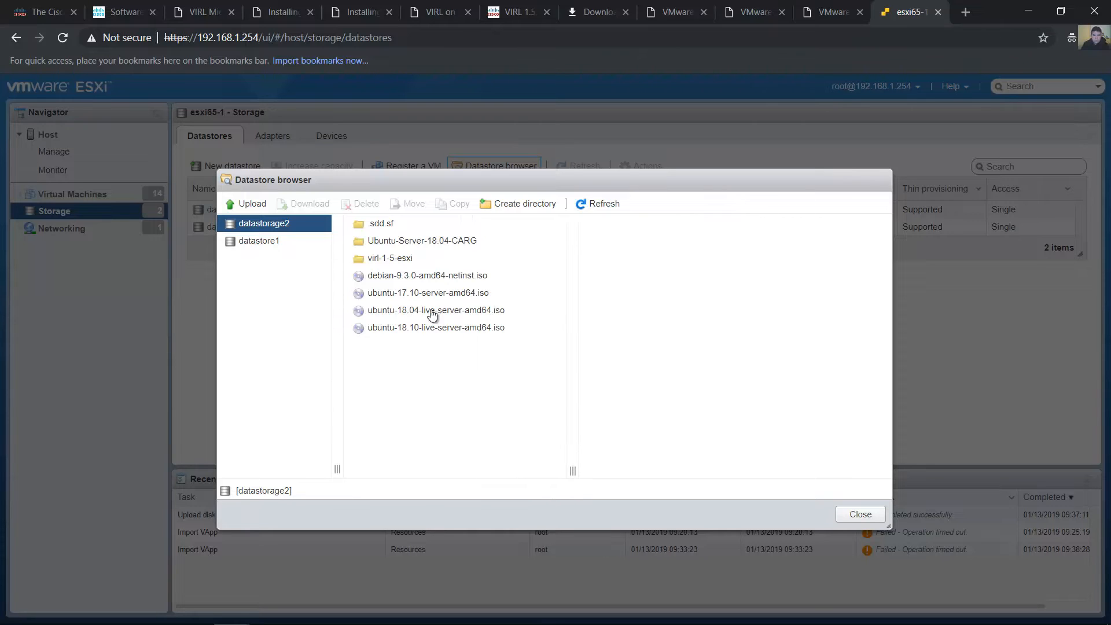
pyautogui.click(391, 261)
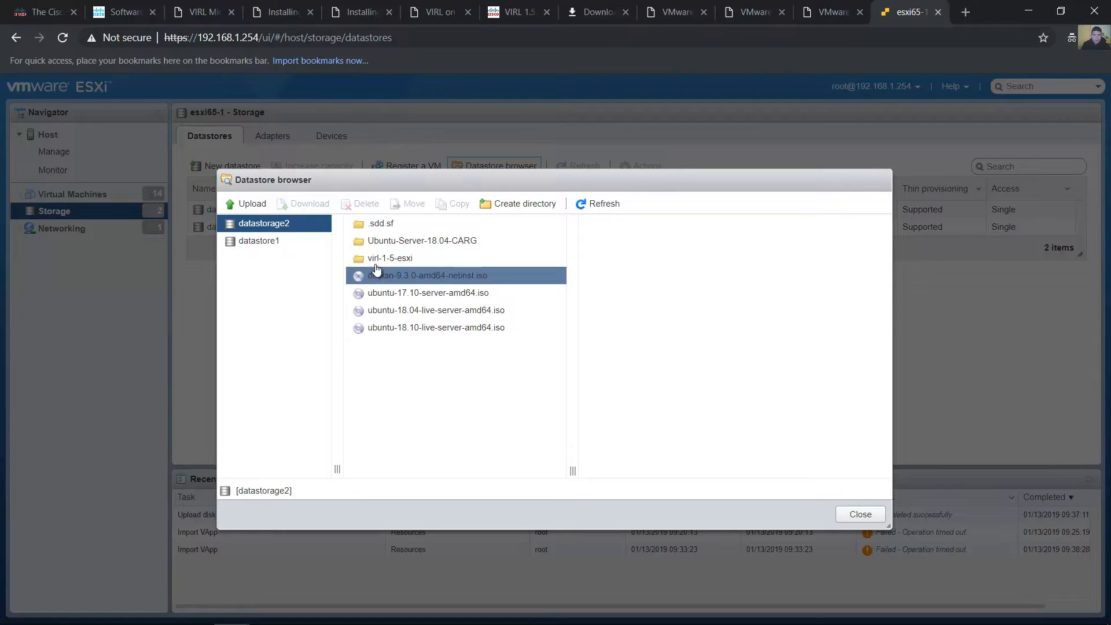
pyautogui.click(381, 261)
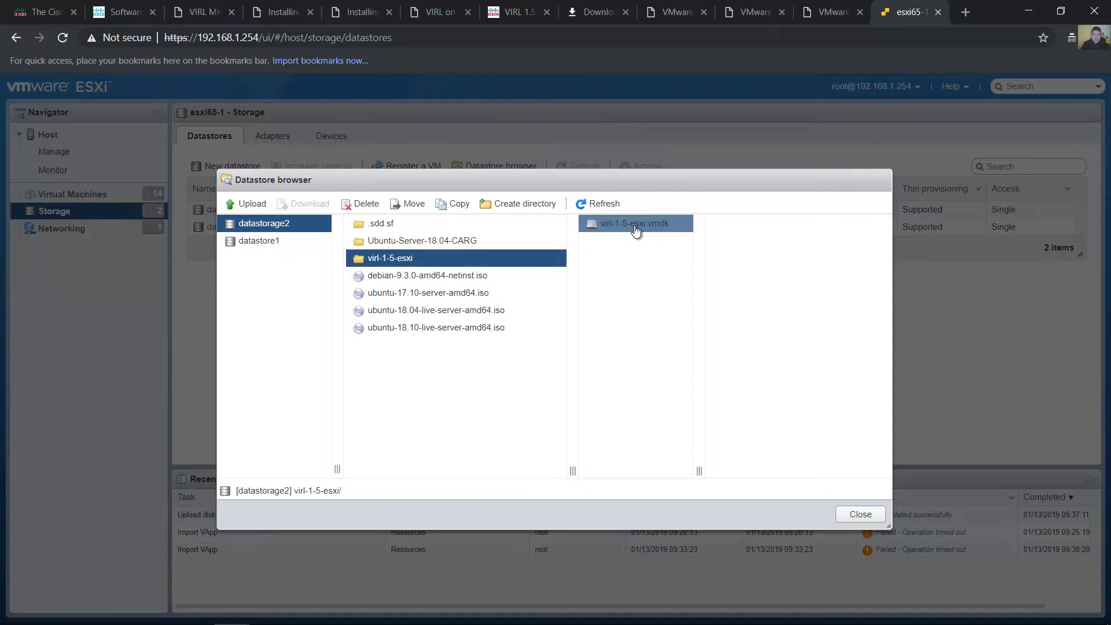
pyautogui.click(636, 229)
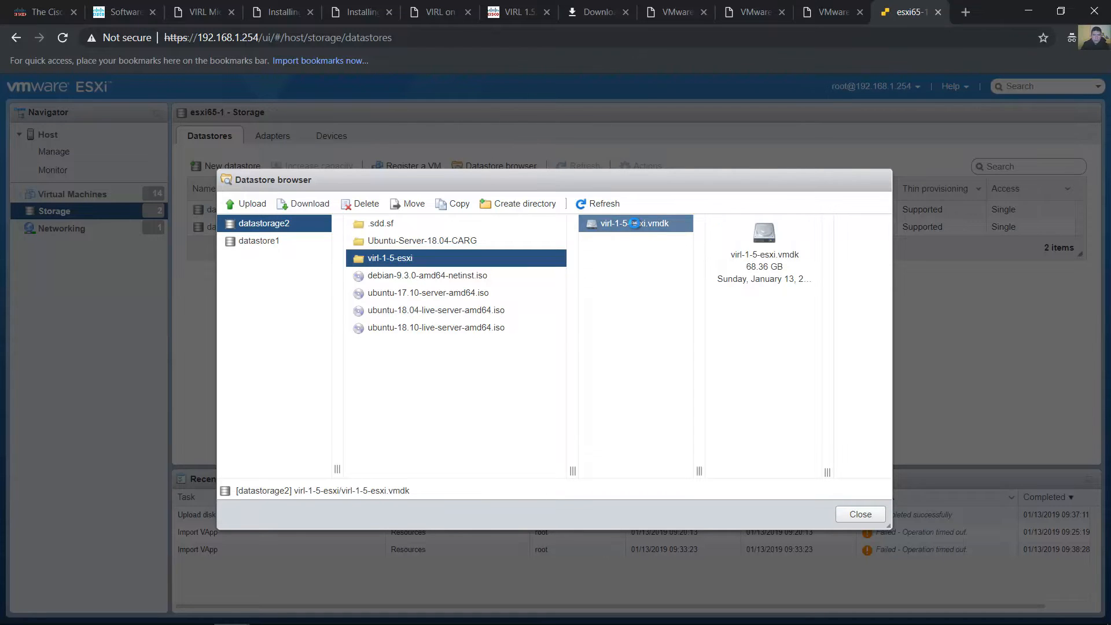
pyautogui.click(859, 517)
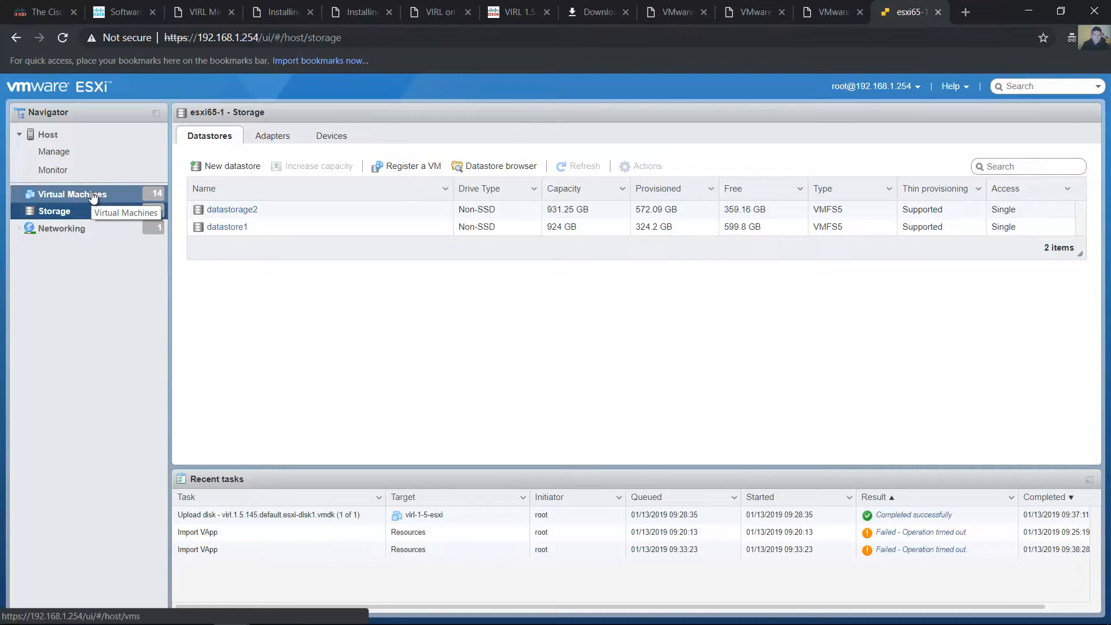
# Return to the host overview and examine the results of the Import VApp and disk upload tasks
pyautogui.click(58, 136)
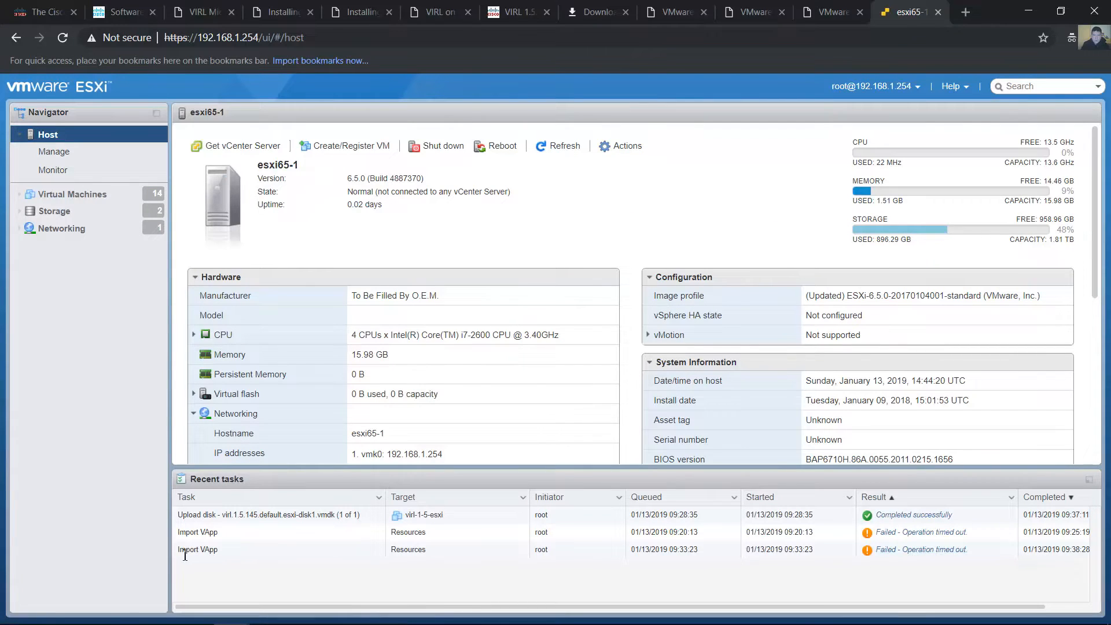
pyautogui.moveTo(179, 550); pyautogui.dragTo(212, 549)
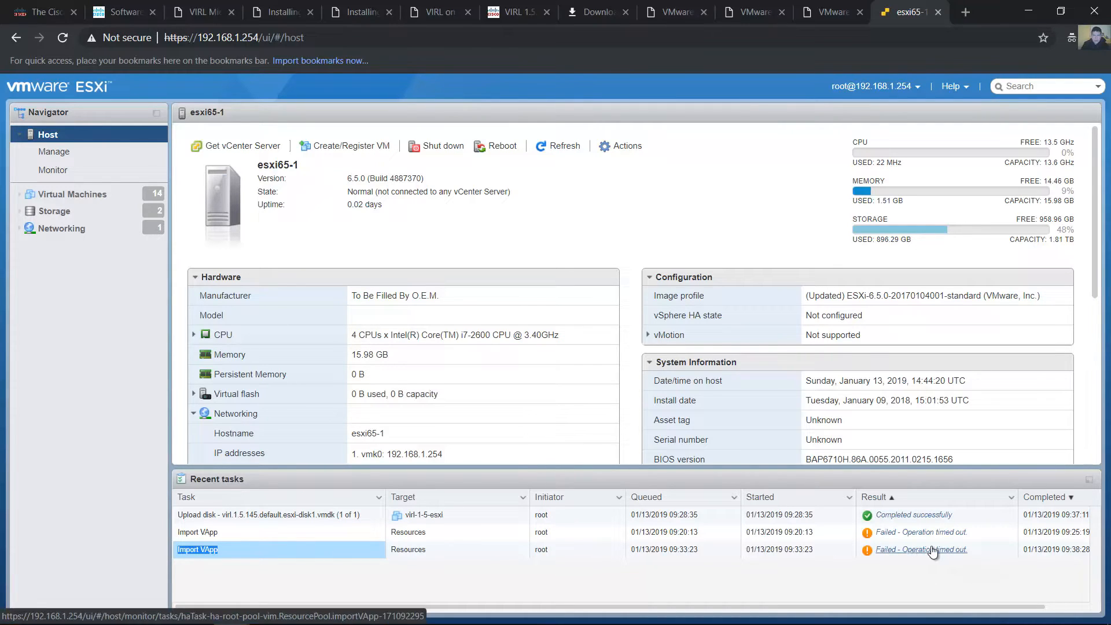
pyautogui.click(280, 515)
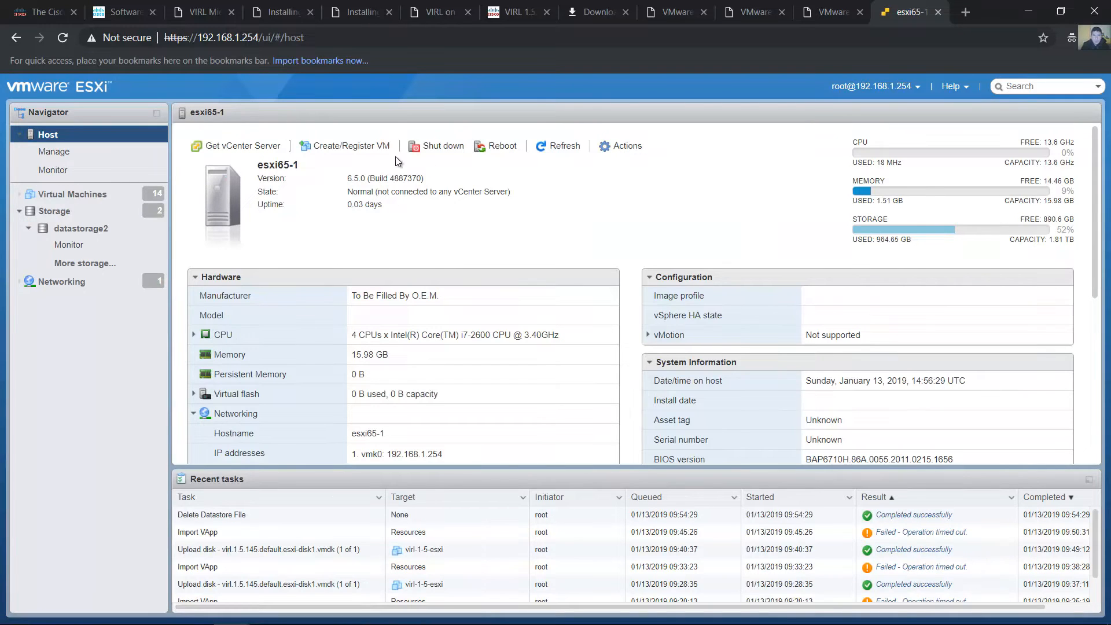
# Start the new virtual machine wizard with the Create a new virtual machine option and continue to the name and guest OS settings
pyautogui.click(342, 147)
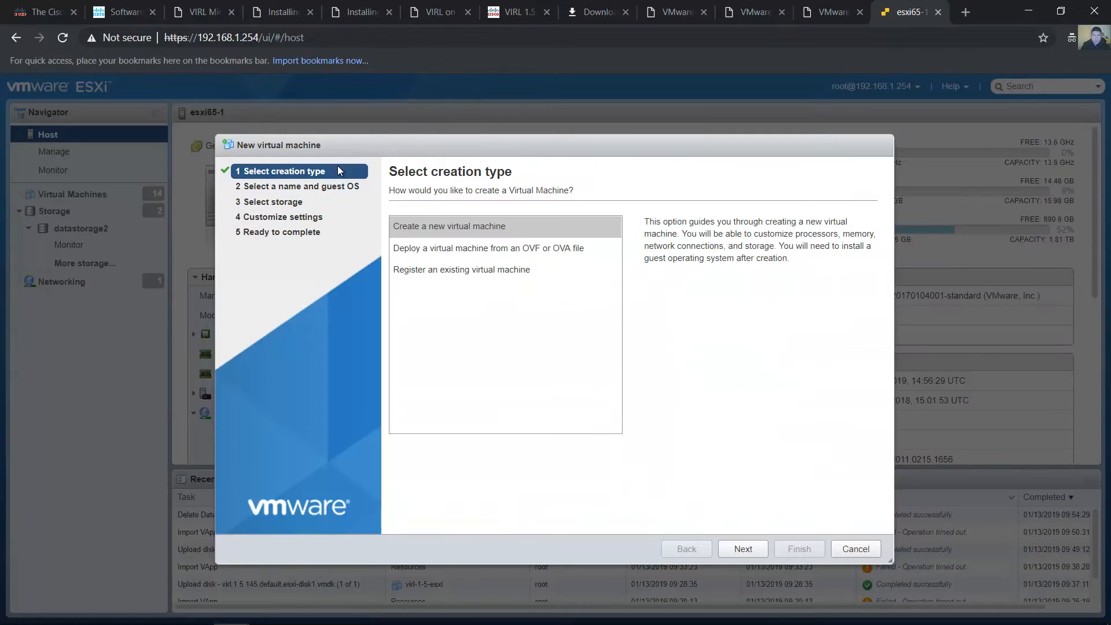
pyautogui.click(399, 232)
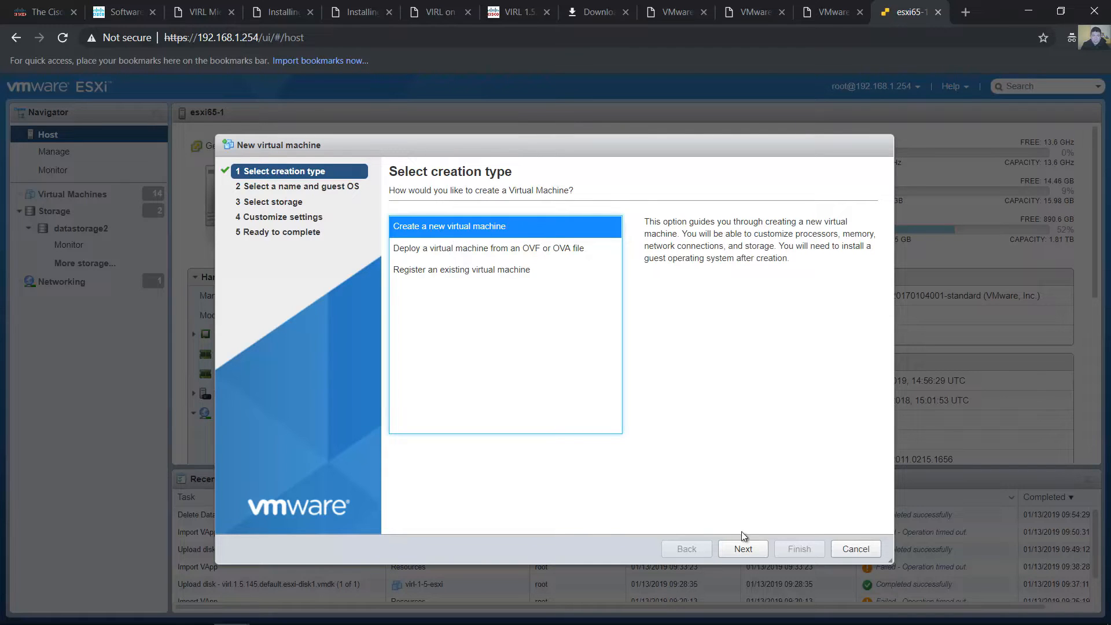
pyautogui.click(743, 549)
# Name the new virtual machine virl-1-5-esxi
pyautogui.click(549, 246)
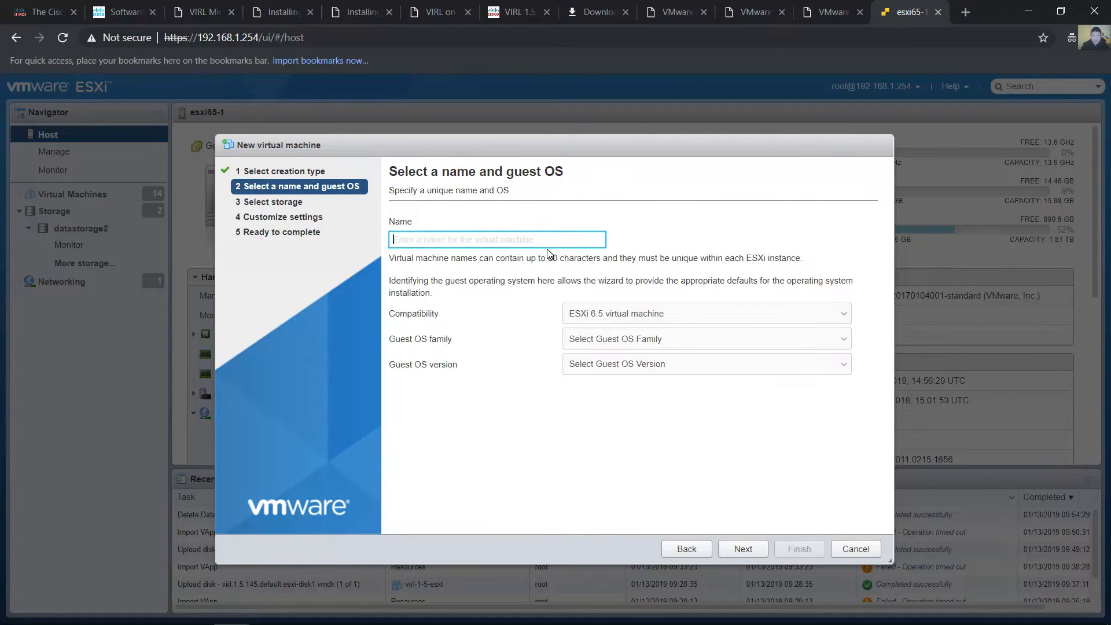
pyautogui.click(548, 250)
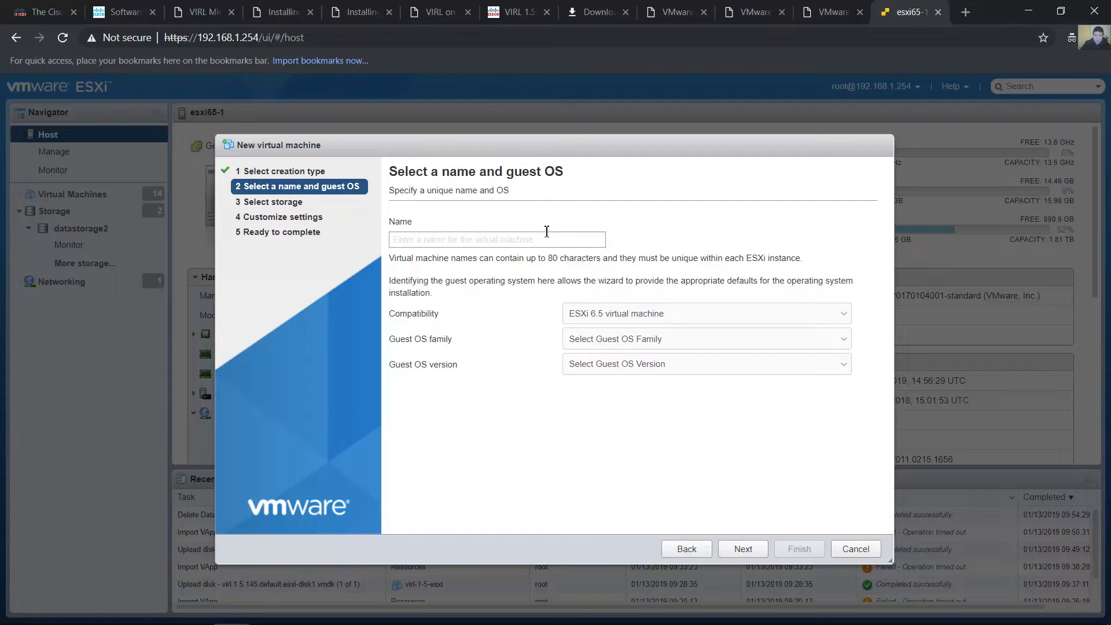
pyautogui.click(553, 246)
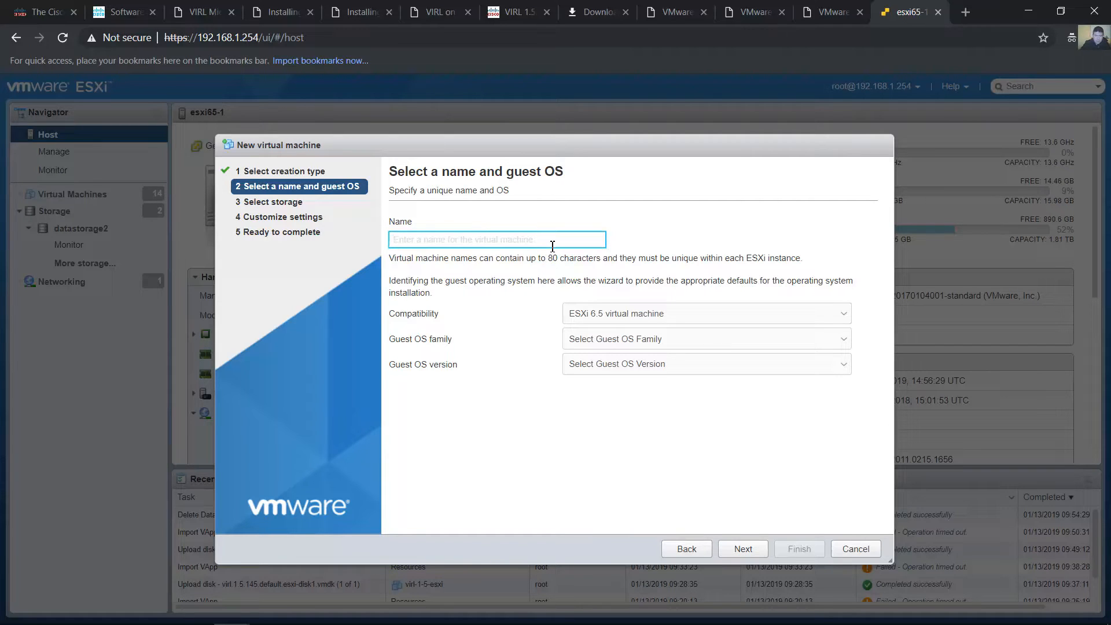
pyautogui.write('virl-')
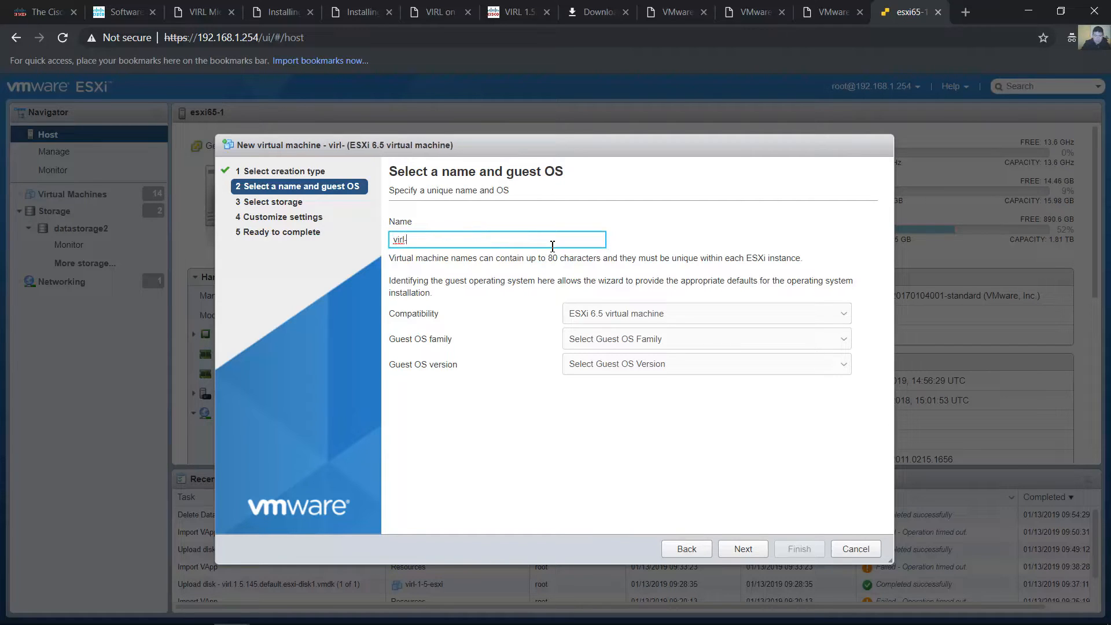
pyautogui.write('1-5-esxi')
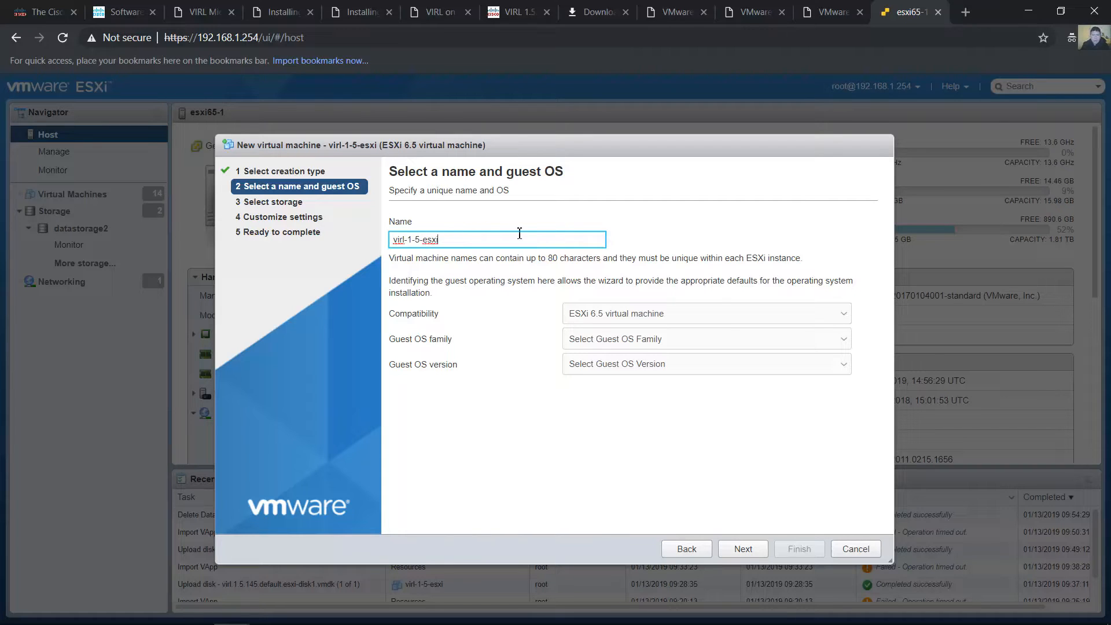
pyautogui.moveTo(519, 233); pyautogui.dragTo(379, 234)
pyautogui.click(464, 239)
# Set the compatibility to ESXi 6.5 virtual machine and the guest OS family to Linux
pyautogui.click(653, 318)
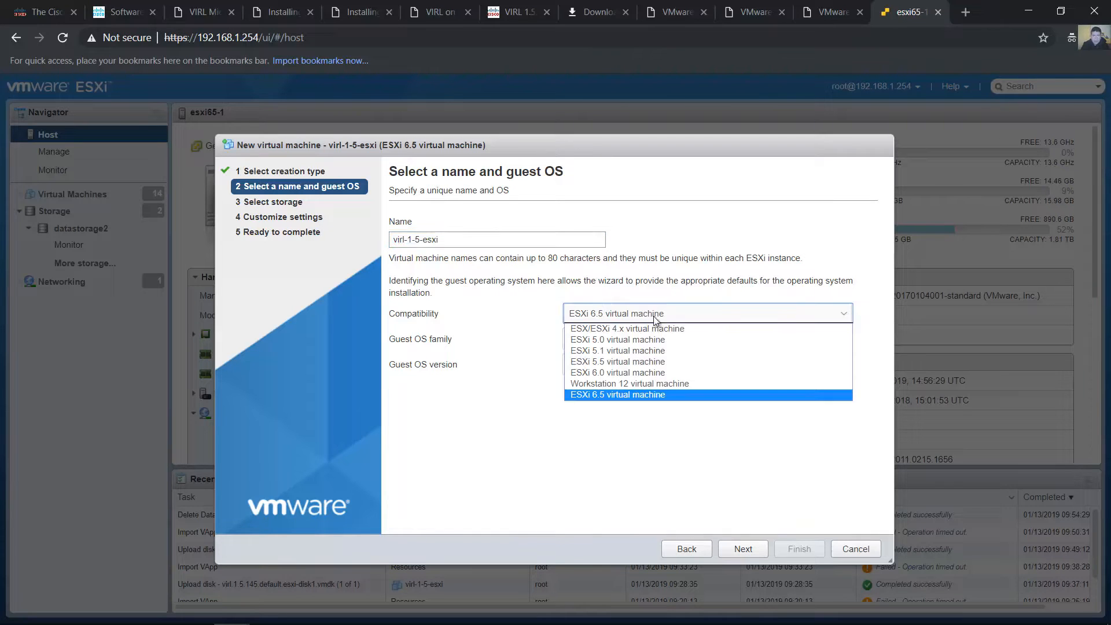
pyautogui.click(658, 393)
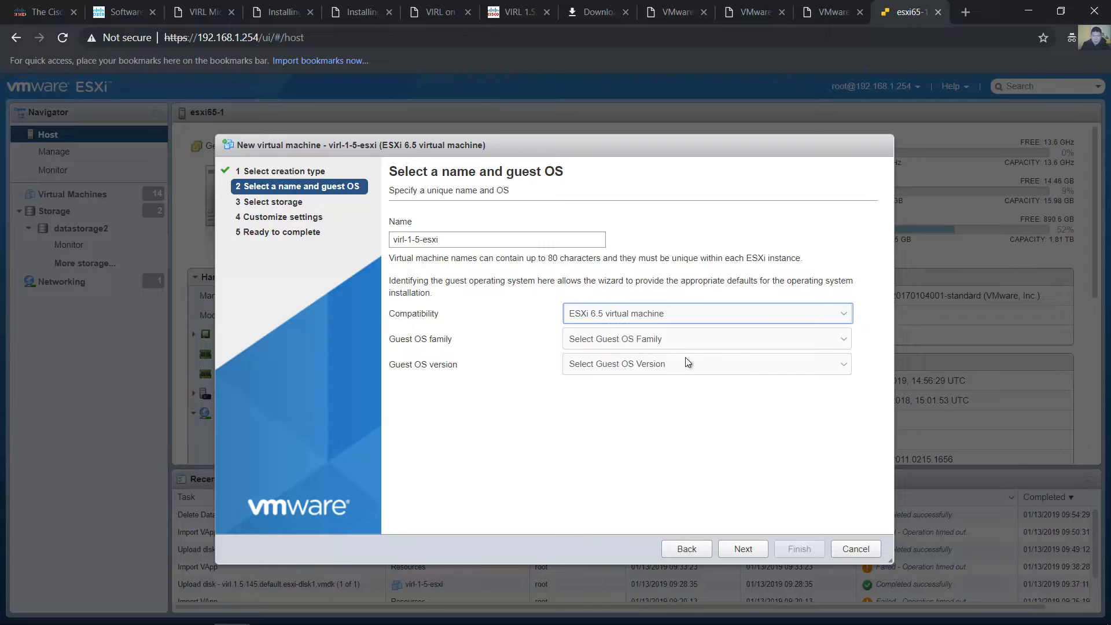
pyautogui.click(727, 340)
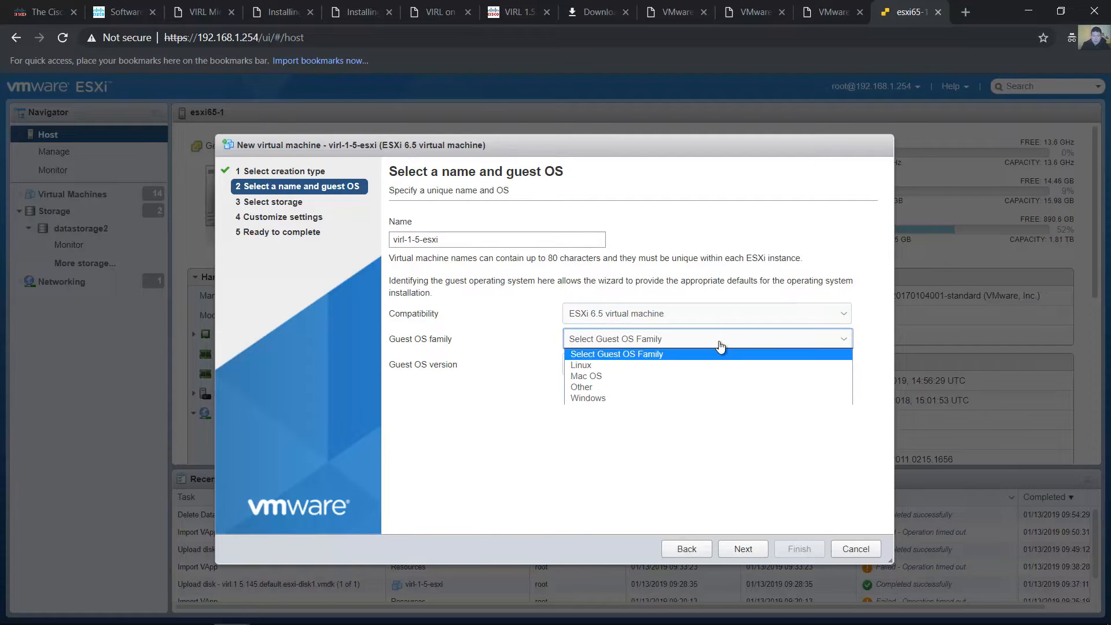
pyautogui.click(608, 367)
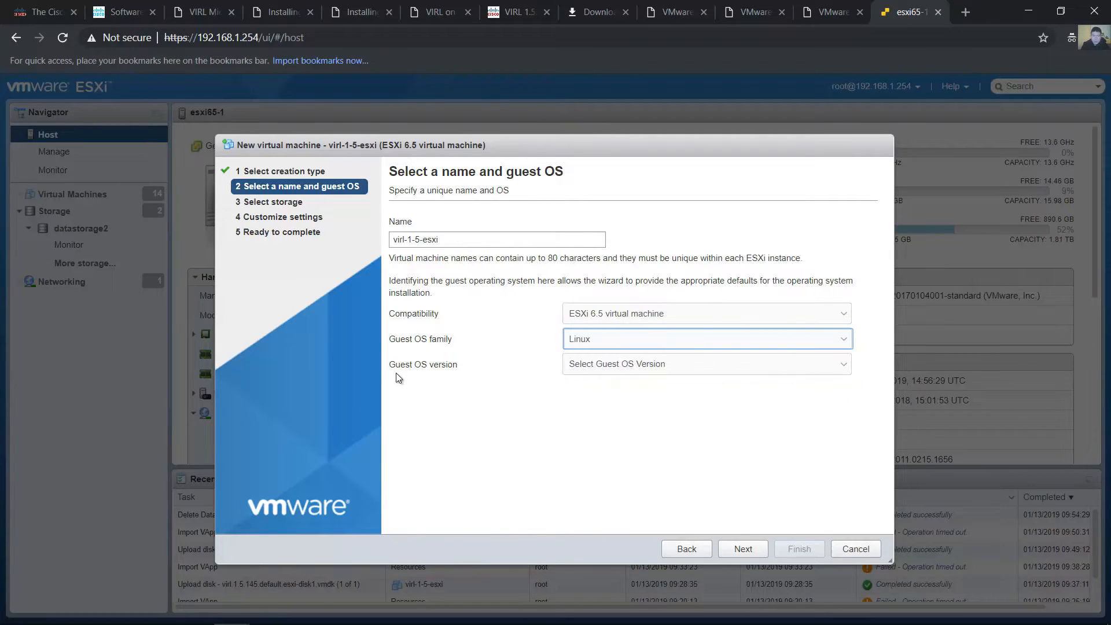
# Set the guest OS version to Ubuntu Linux (64-bit)
pyautogui.click(726, 366)
pyautogui.scroll(-3, 727, 422)
pyautogui.scroll(-5, 699, 500)
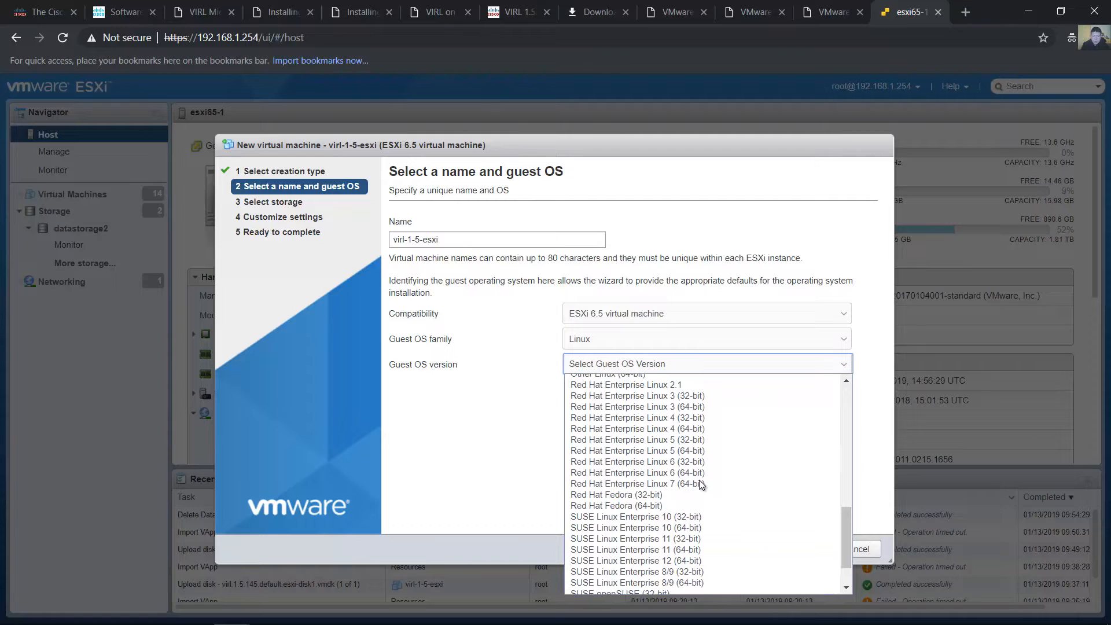
pyautogui.scroll(10, 701, 483)
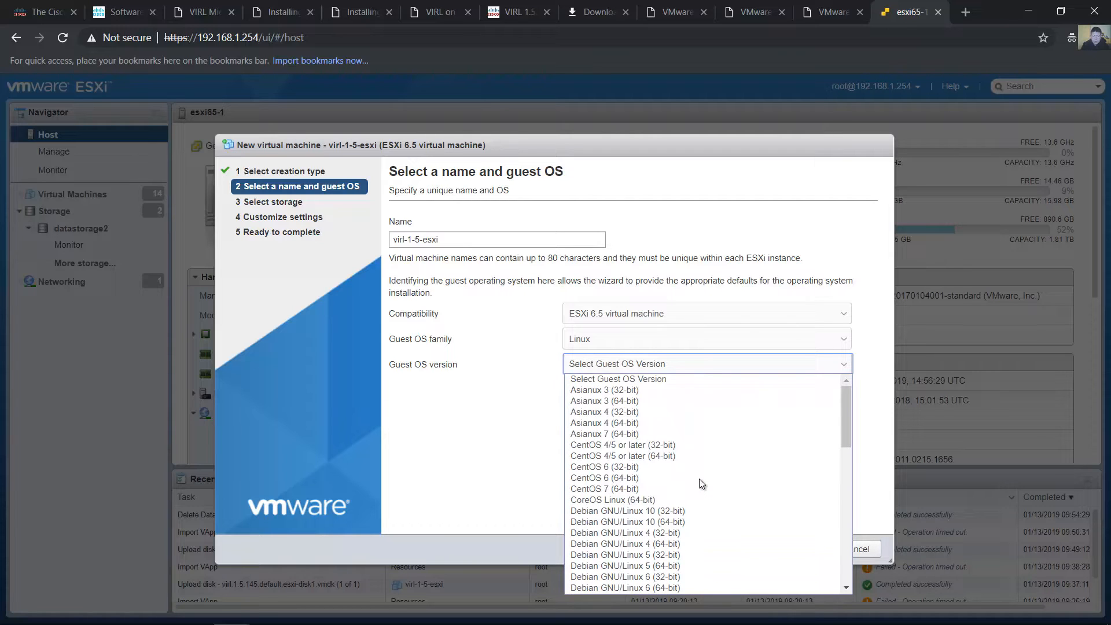
pyautogui.scroll(-10, 699, 478)
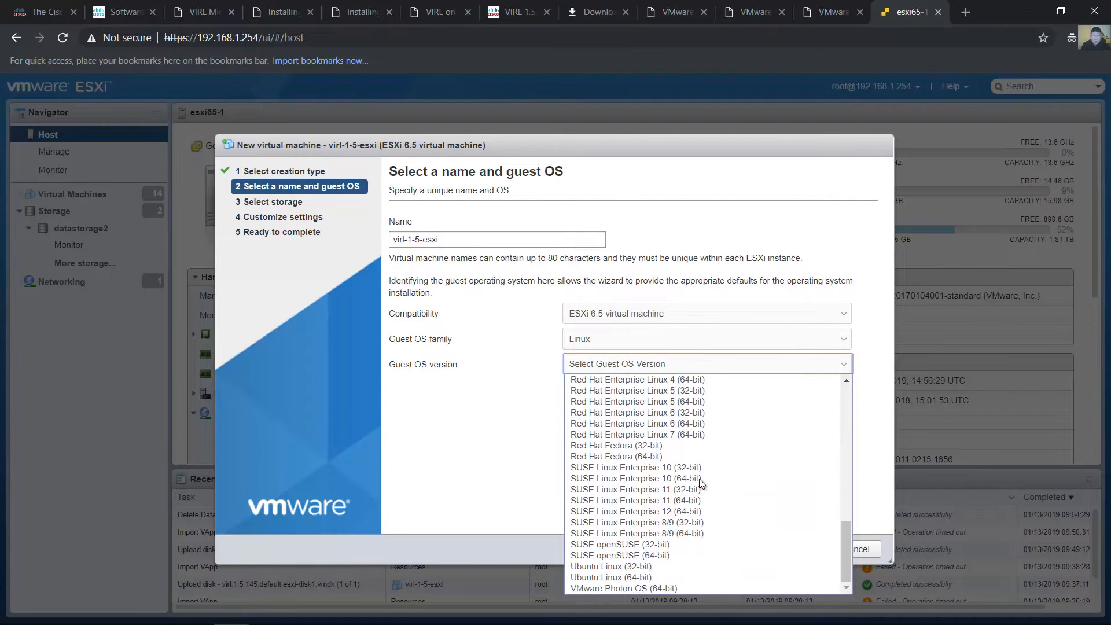
pyautogui.click(648, 576)
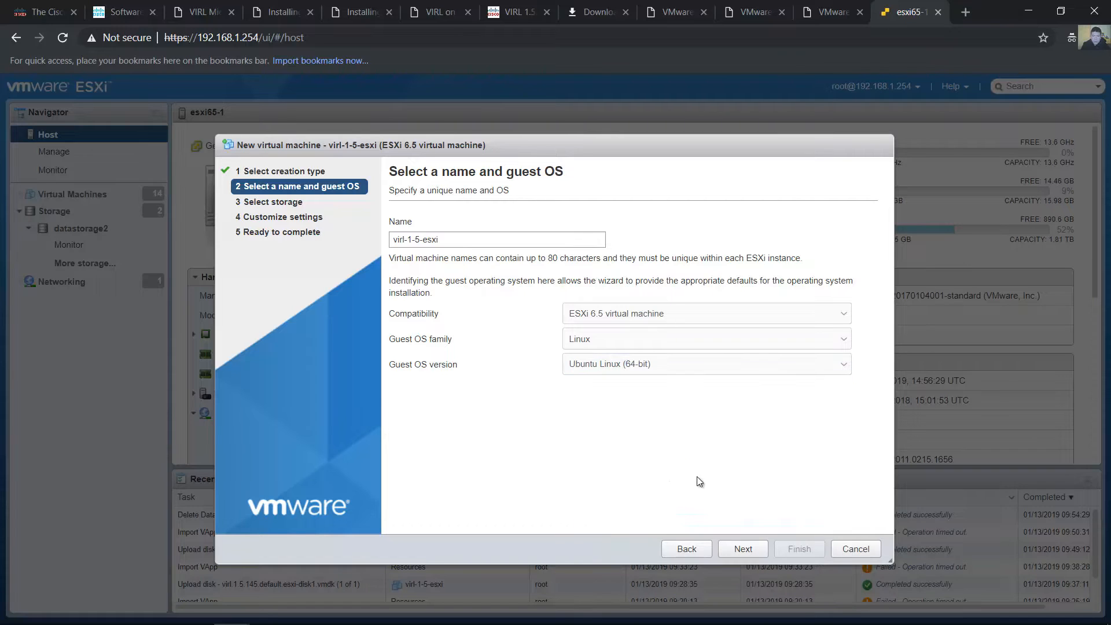
# Choose datastorage2 as the datastore for the new virtual machine and continue to the hardware customization
pyautogui.click(738, 553)
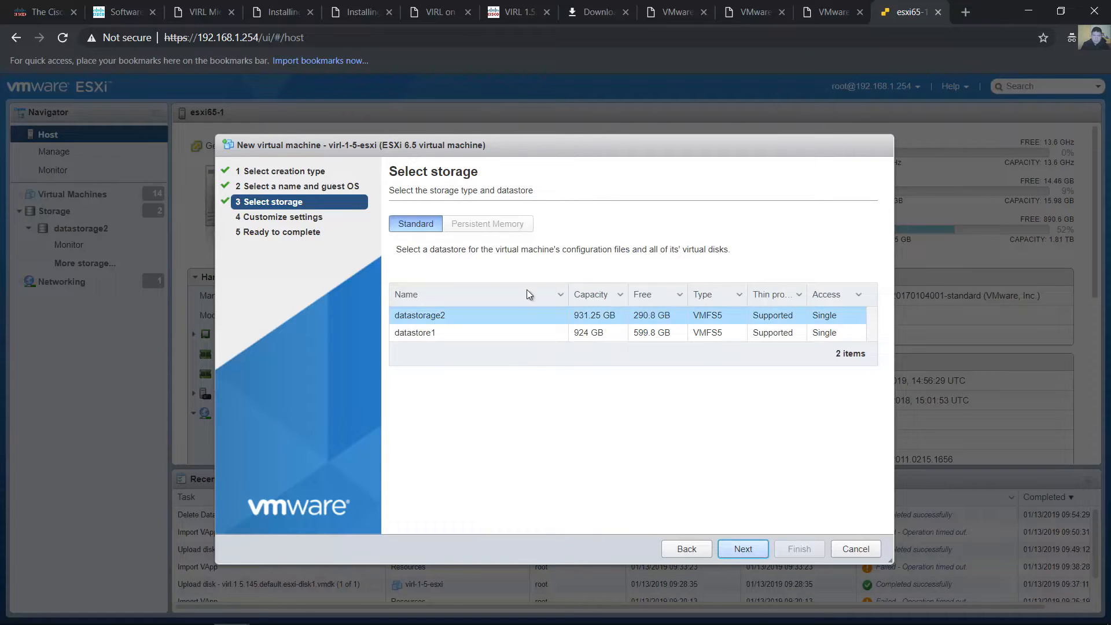
pyautogui.click(425, 320)
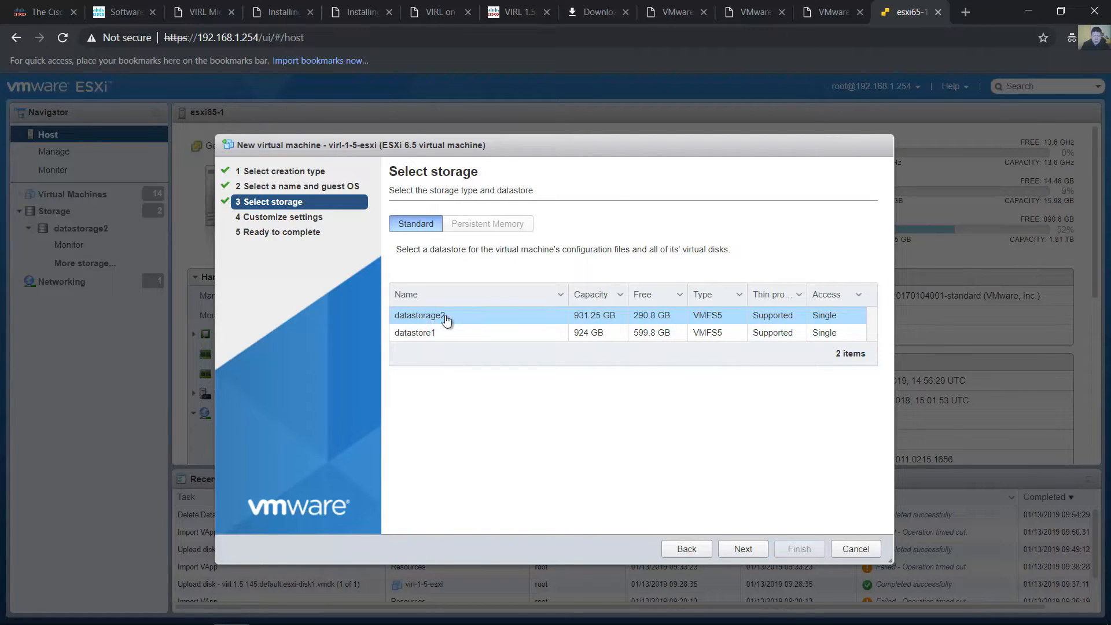
pyautogui.click(741, 547)
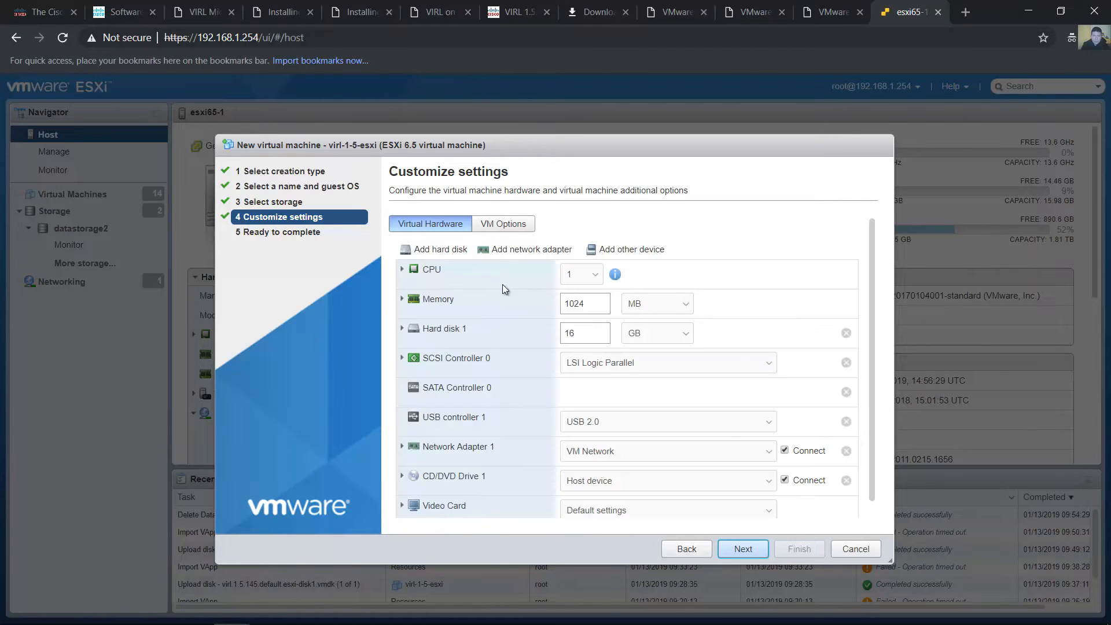
# Remove the default Hard disk 1 from the virtual machine's hardware
pyautogui.moveTo(467, 328); pyautogui.dragTo(419, 328)
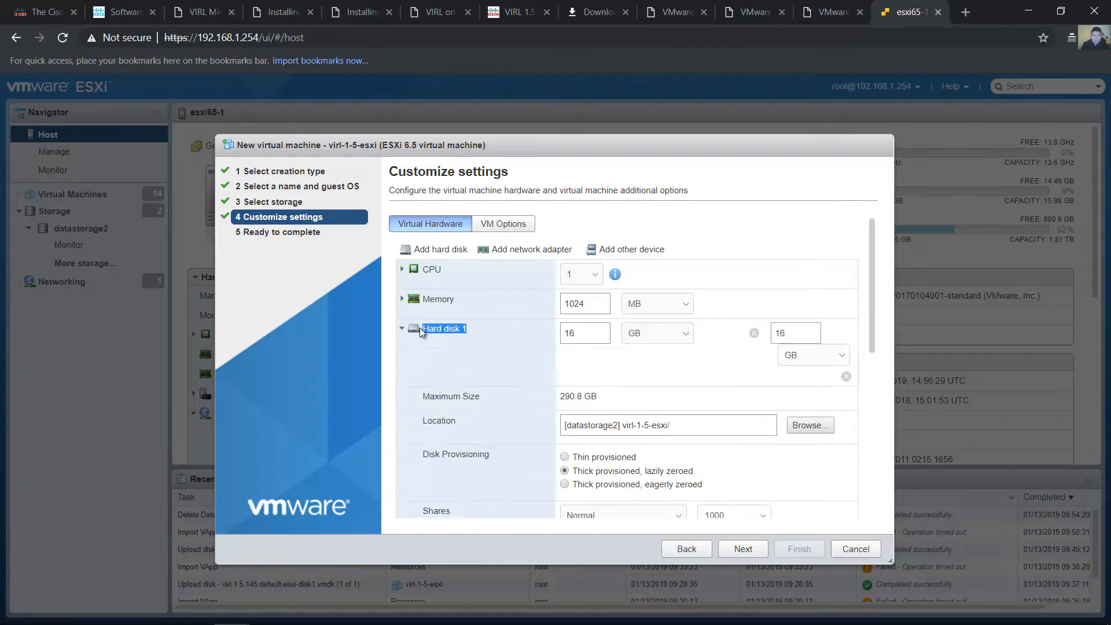
pyautogui.click(401, 329)
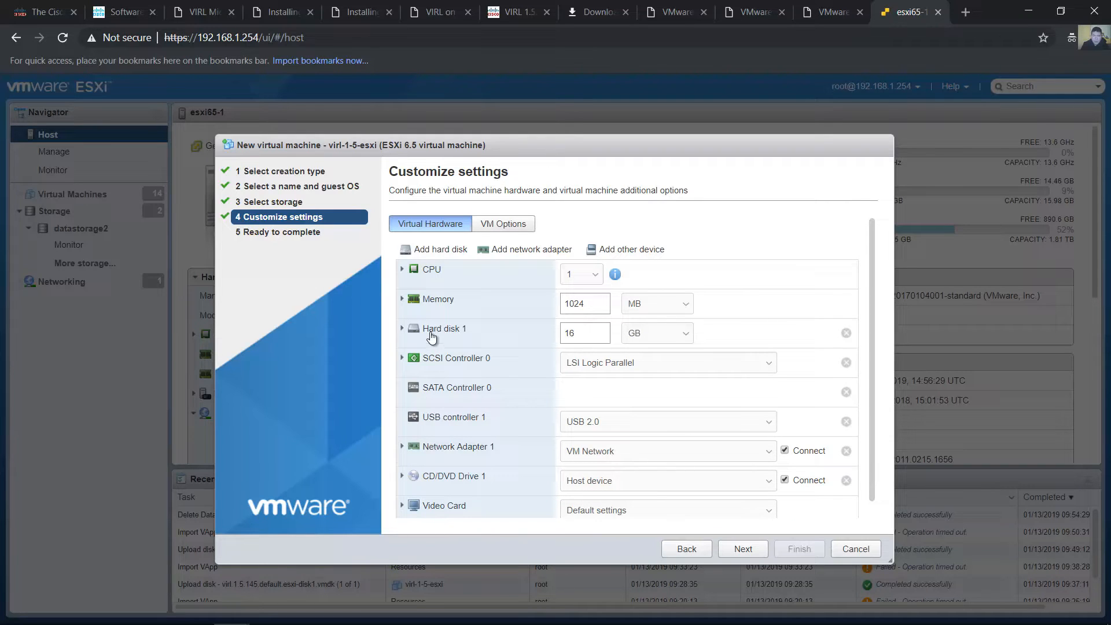
pyautogui.click(845, 333)
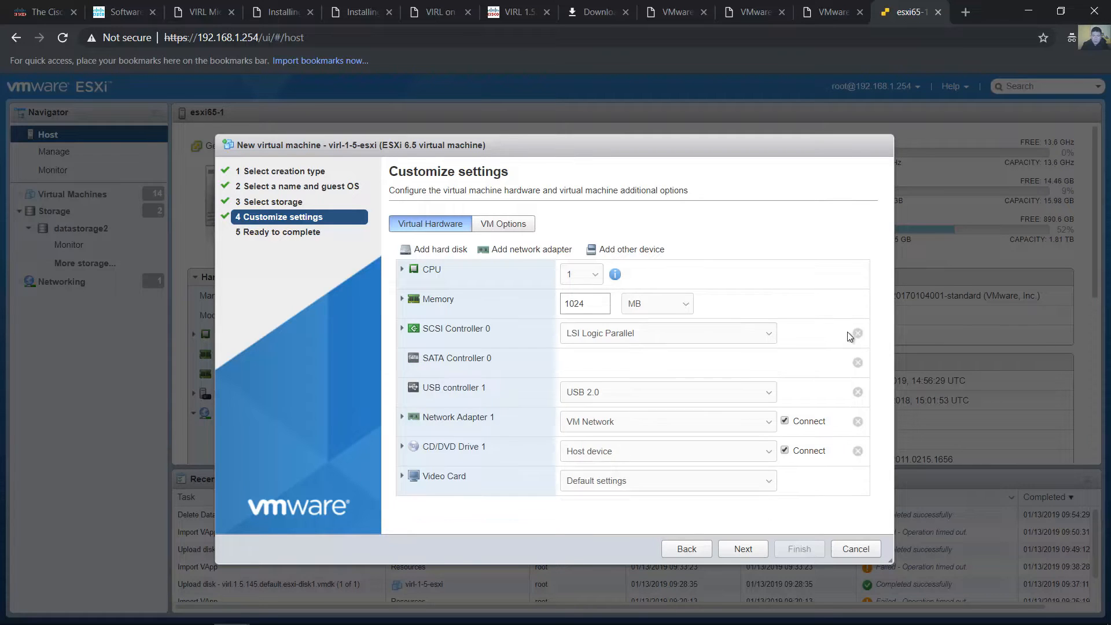
# Add the existing hard disk virl-1-5-esxi.vmdk from the virl-1-5-esxi folder on datastorage2
pyautogui.click(429, 253)
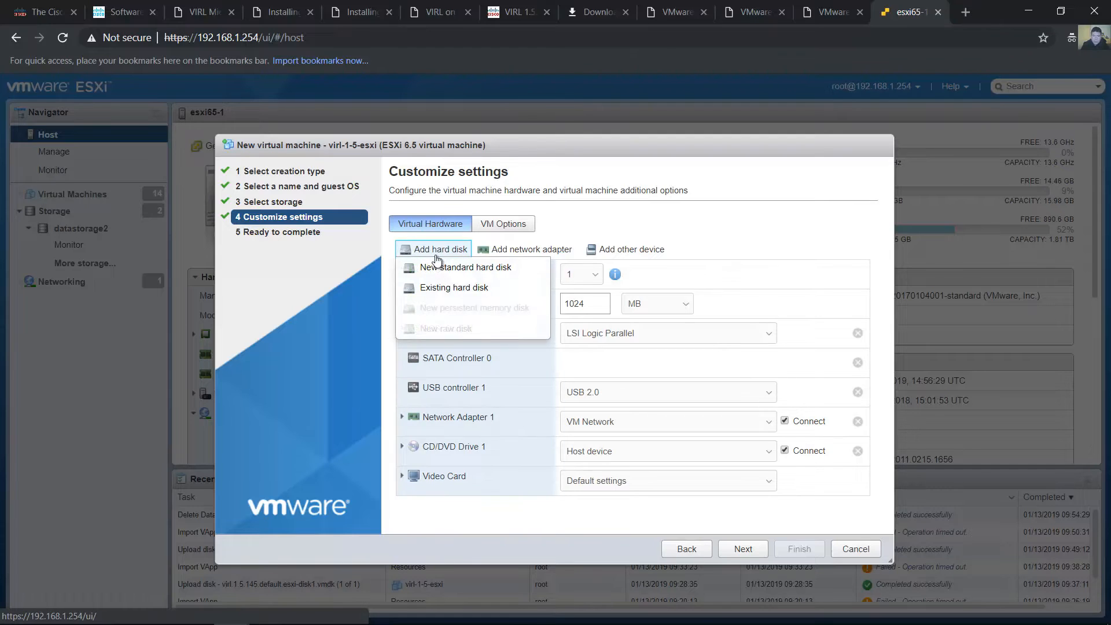
pyautogui.click(446, 289)
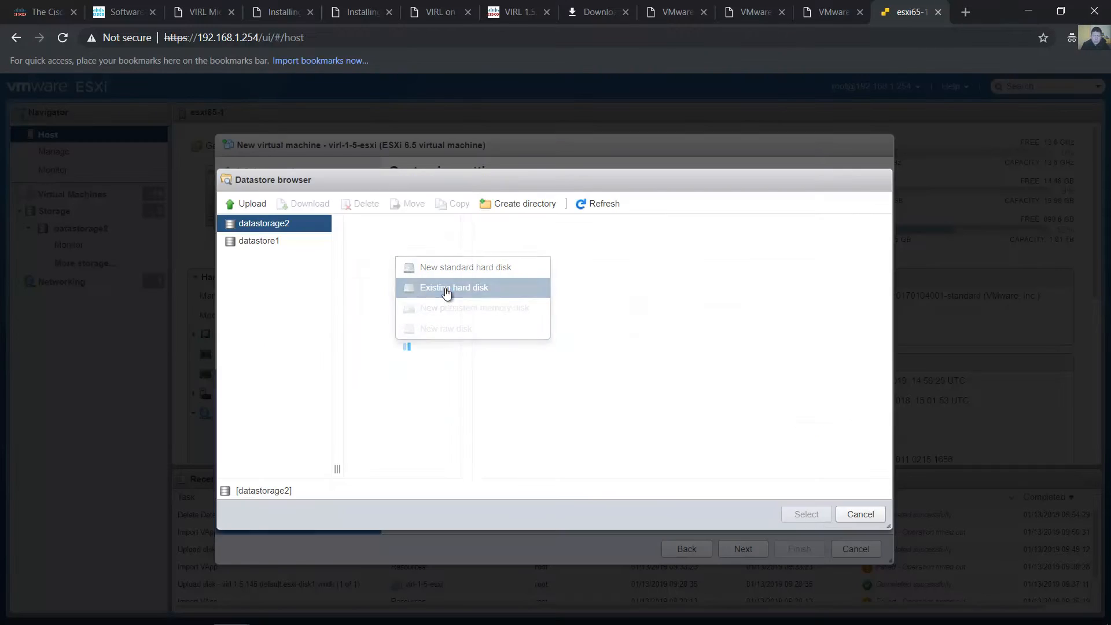
pyautogui.click(369, 260)
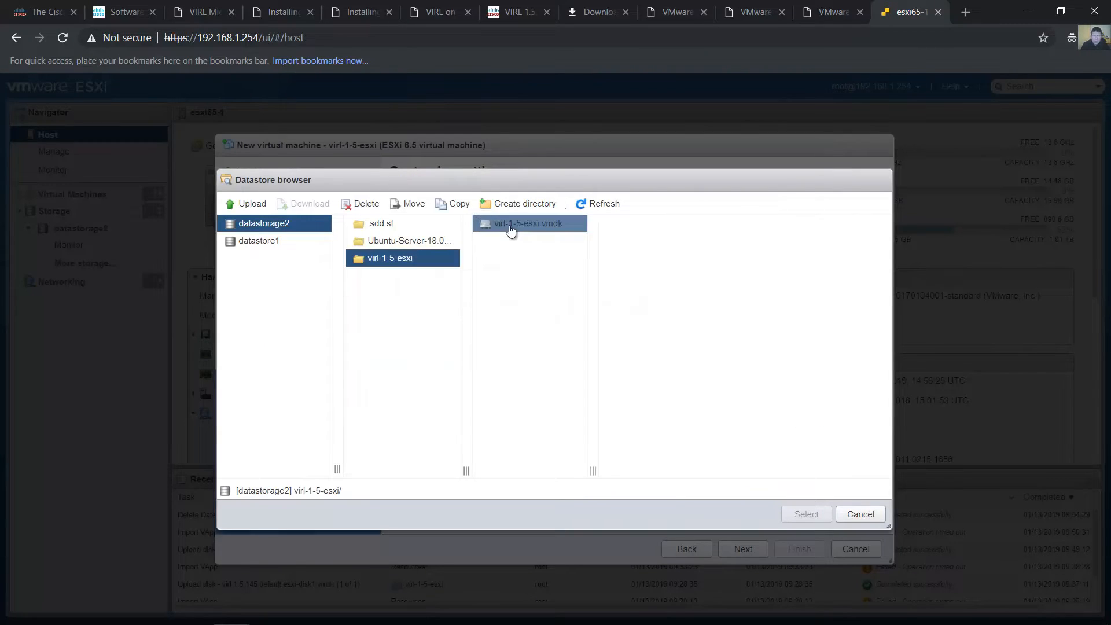
pyautogui.click(519, 229)
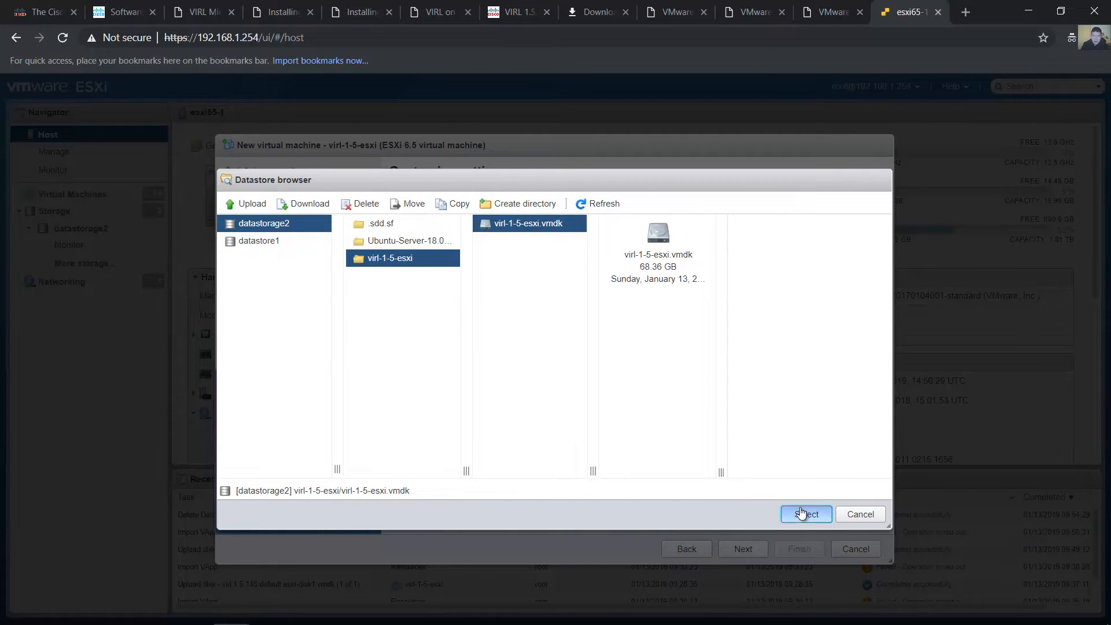
pyautogui.click(804, 513)
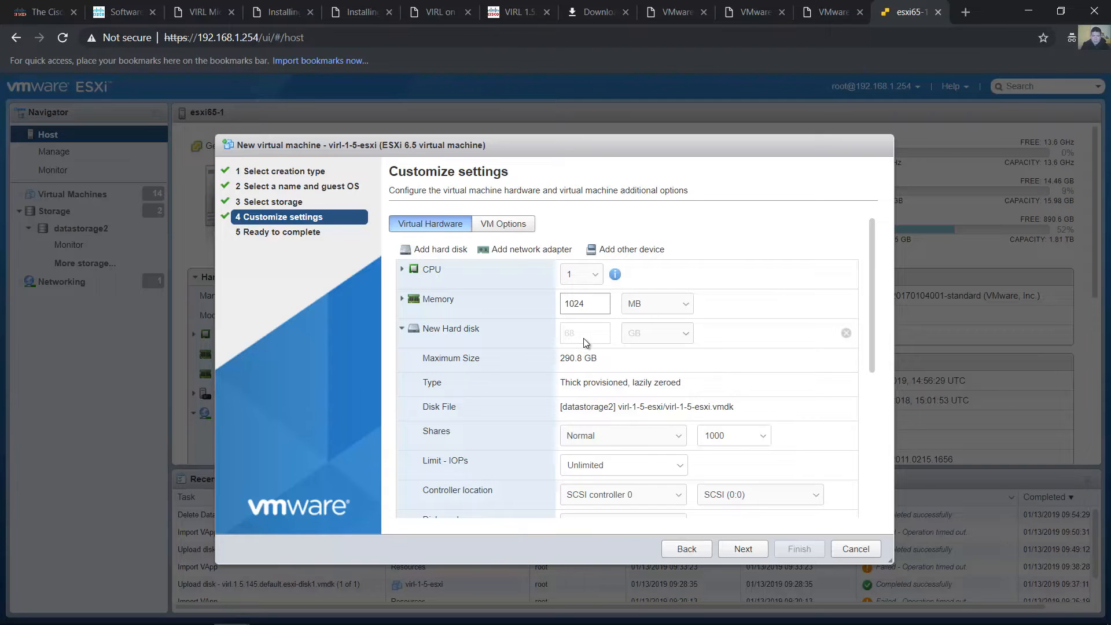
# Review the added hard disk's provisioning type, disk file path and controller settings, along with the remaining hardware devices
pyautogui.scroll(-1, 873, 341)
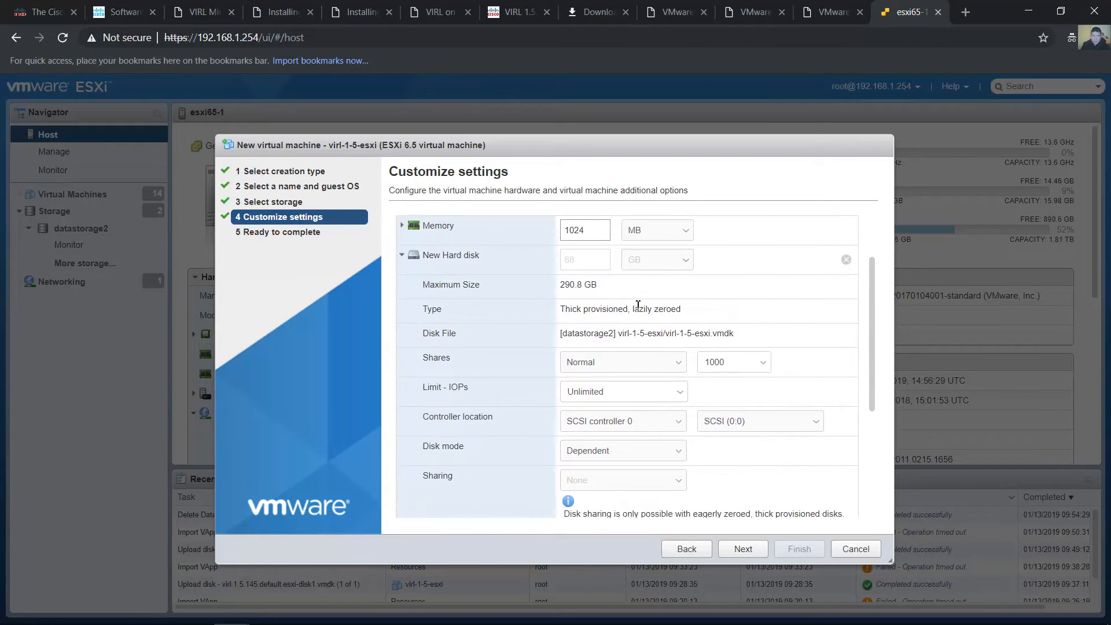
pyautogui.moveTo(564, 310); pyautogui.dragTo(644, 311)
pyautogui.click(705, 313)
pyautogui.scroll(-1, 870, 336)
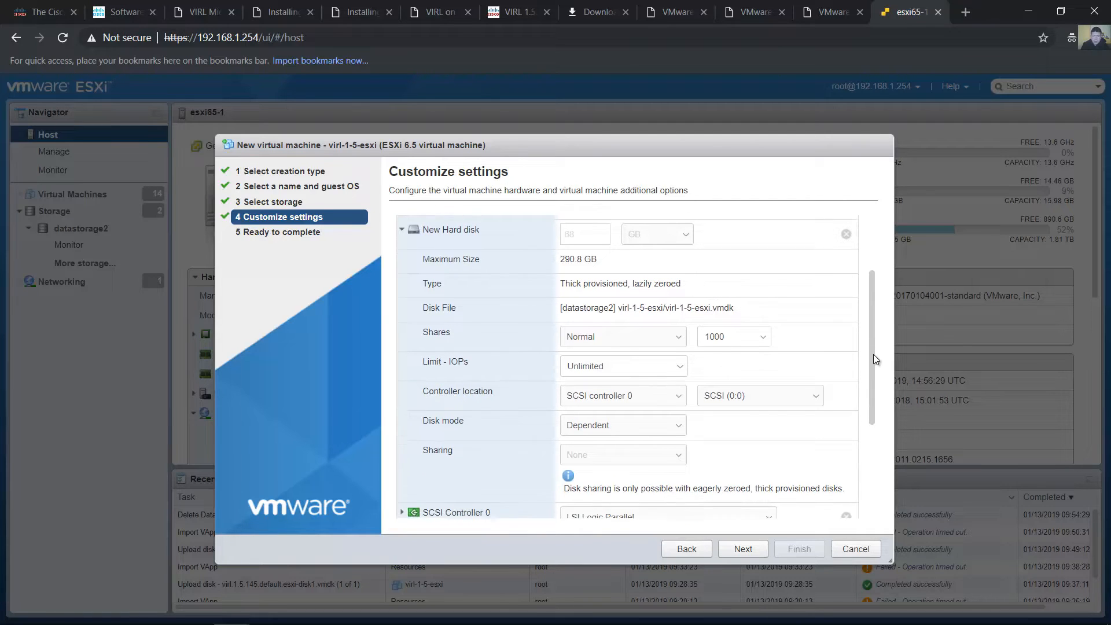
pyautogui.moveTo(647, 306); pyautogui.dragTo(732, 307)
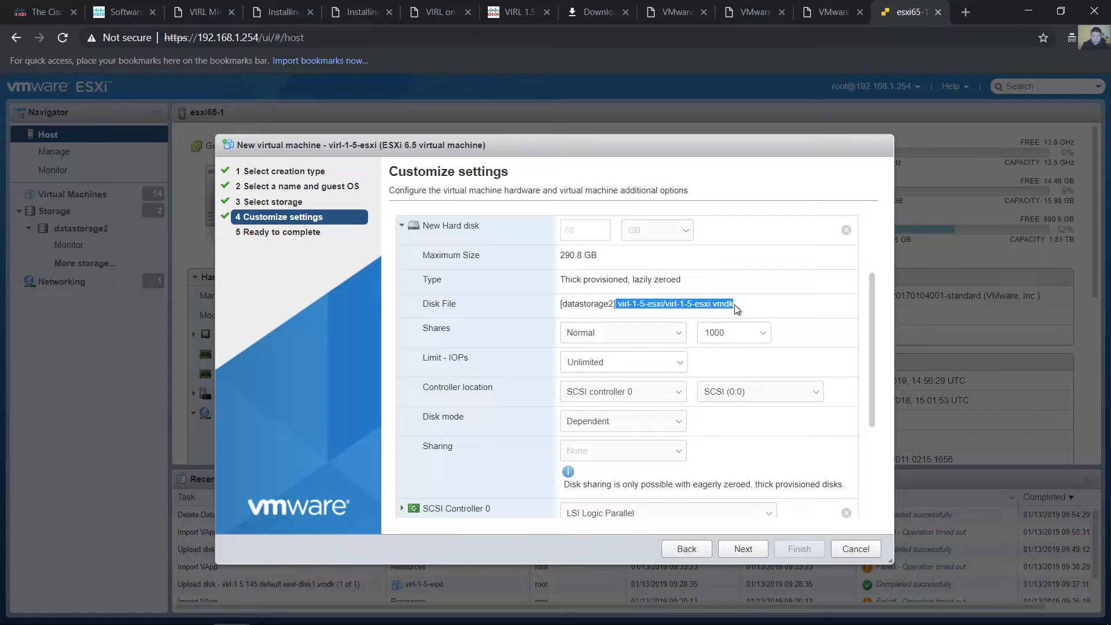
pyautogui.click(715, 305)
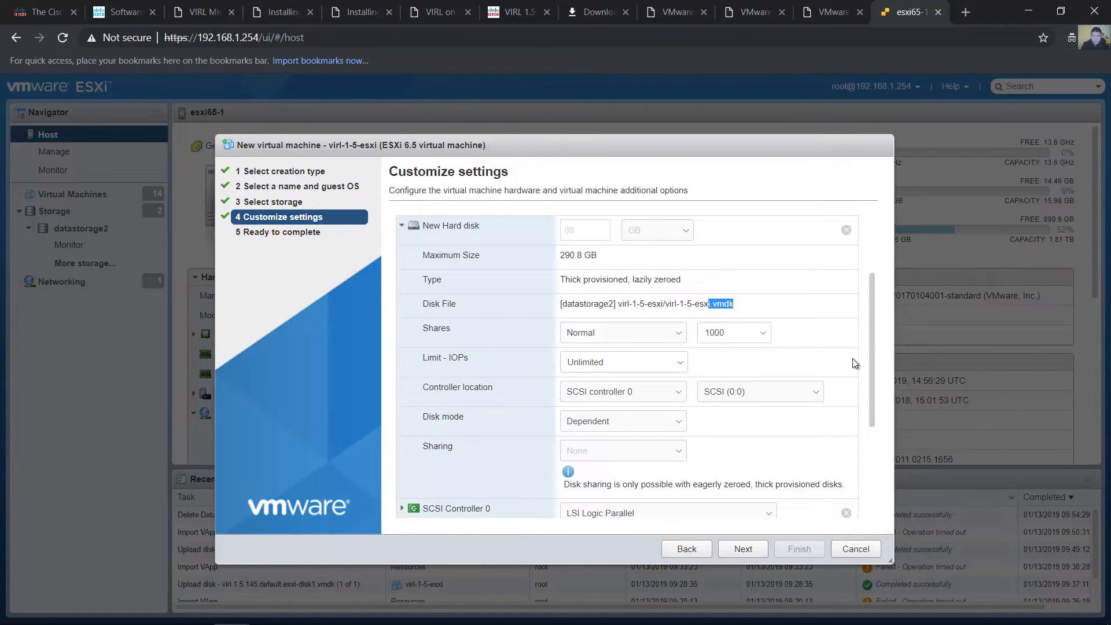
pyautogui.scroll(-1, 869, 360)
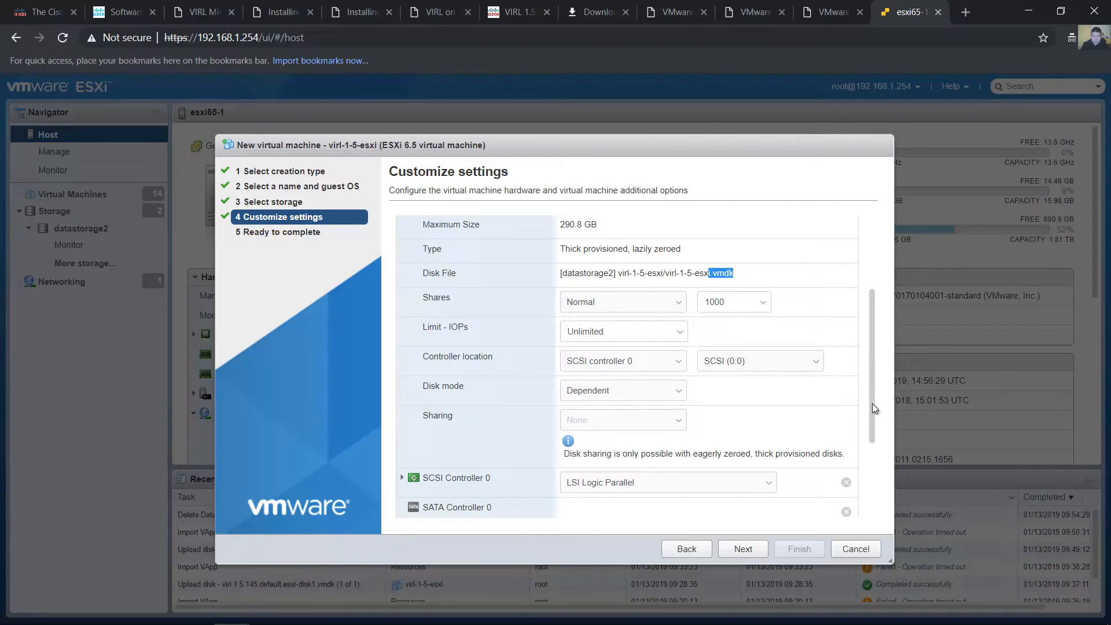
pyautogui.scroll(-5, 870, 393)
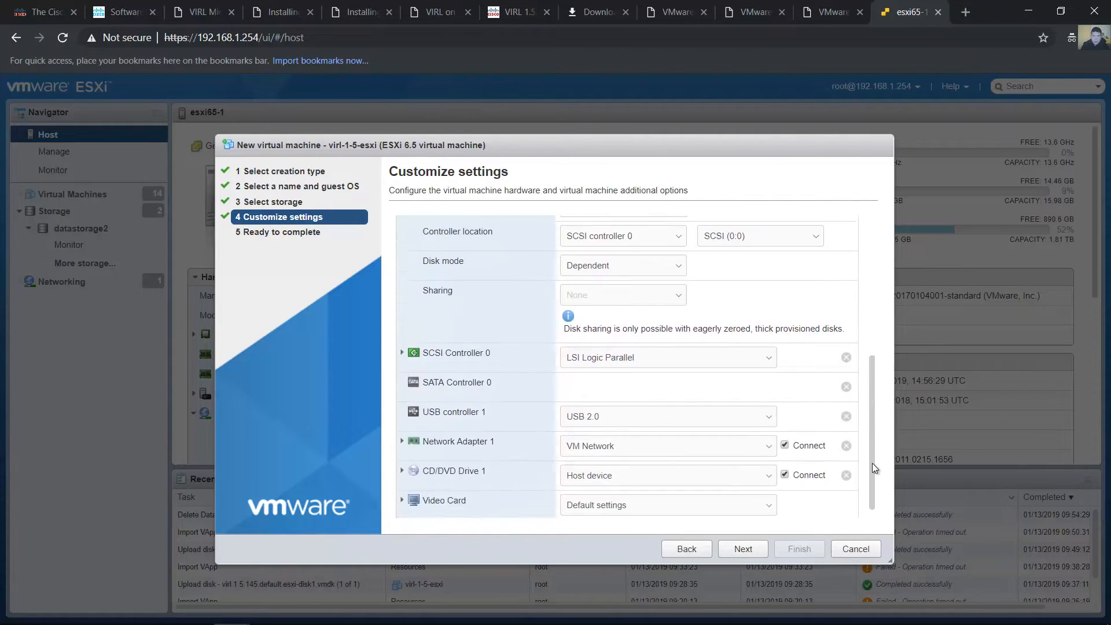
# Set the virtual machine's CPU count to 4
pyautogui.scroll(9, 868, 361)
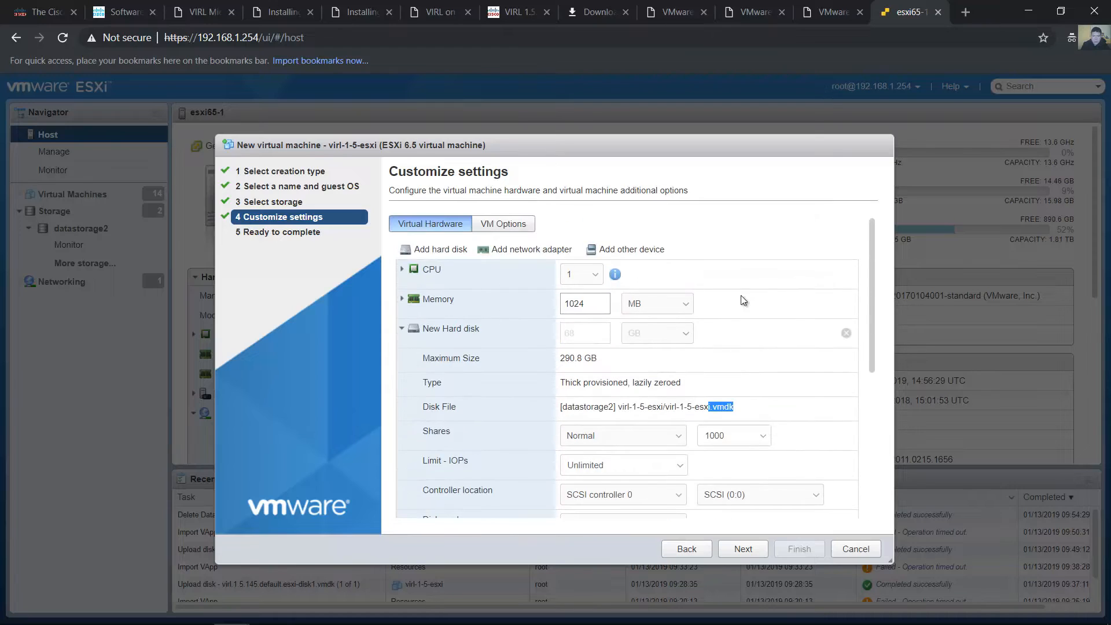
pyautogui.click(597, 280)
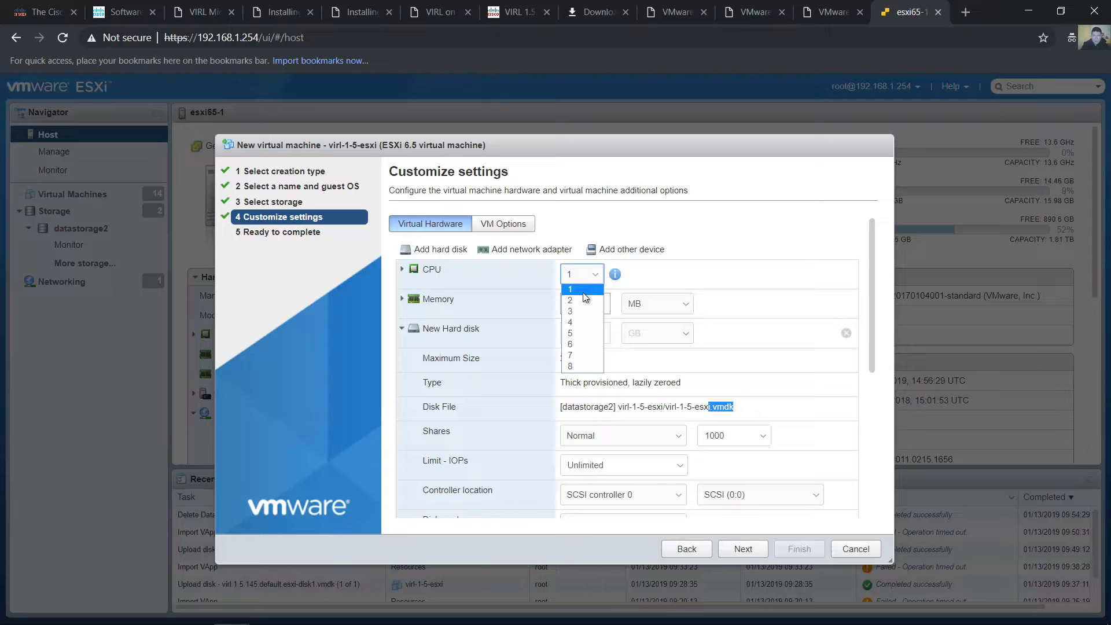
pyautogui.click(582, 322)
pyautogui.click(777, 268)
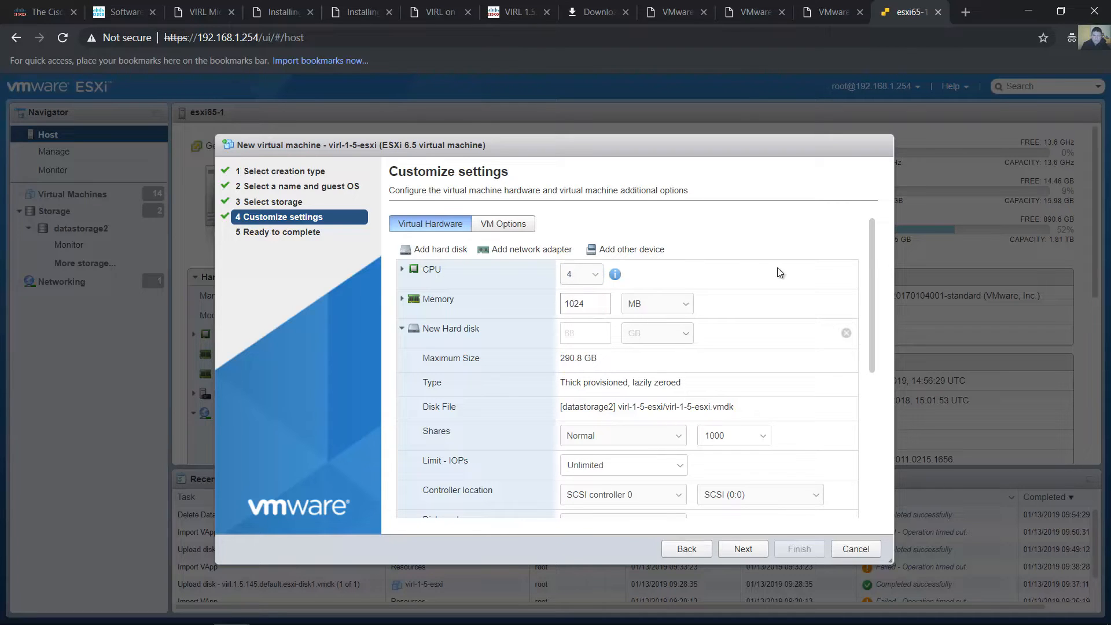
pyautogui.click(595, 275)
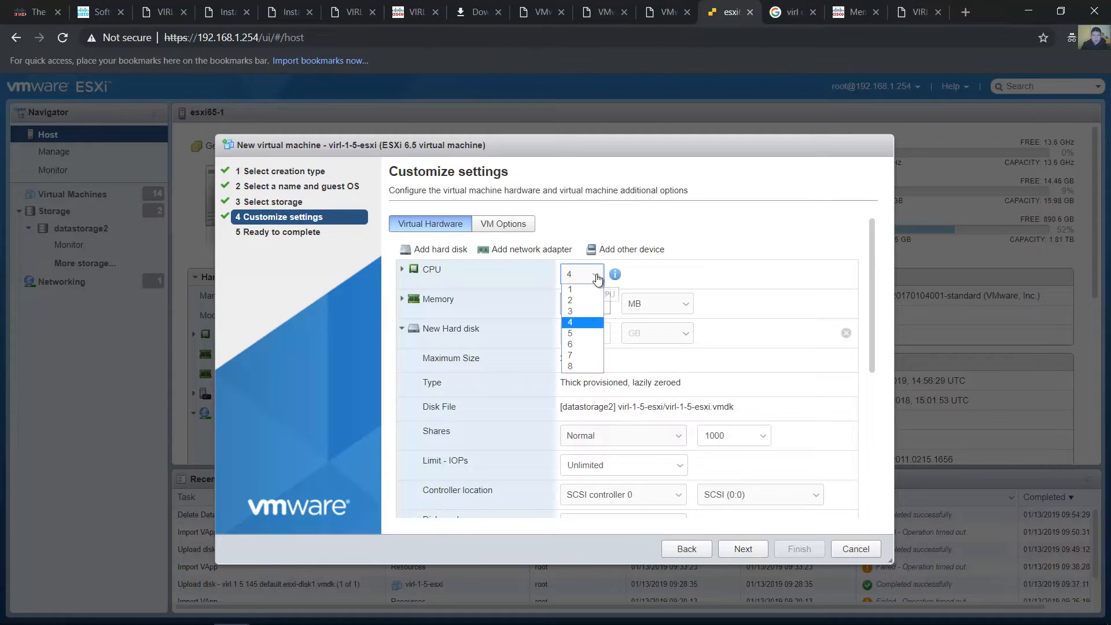
pyautogui.click(585, 322)
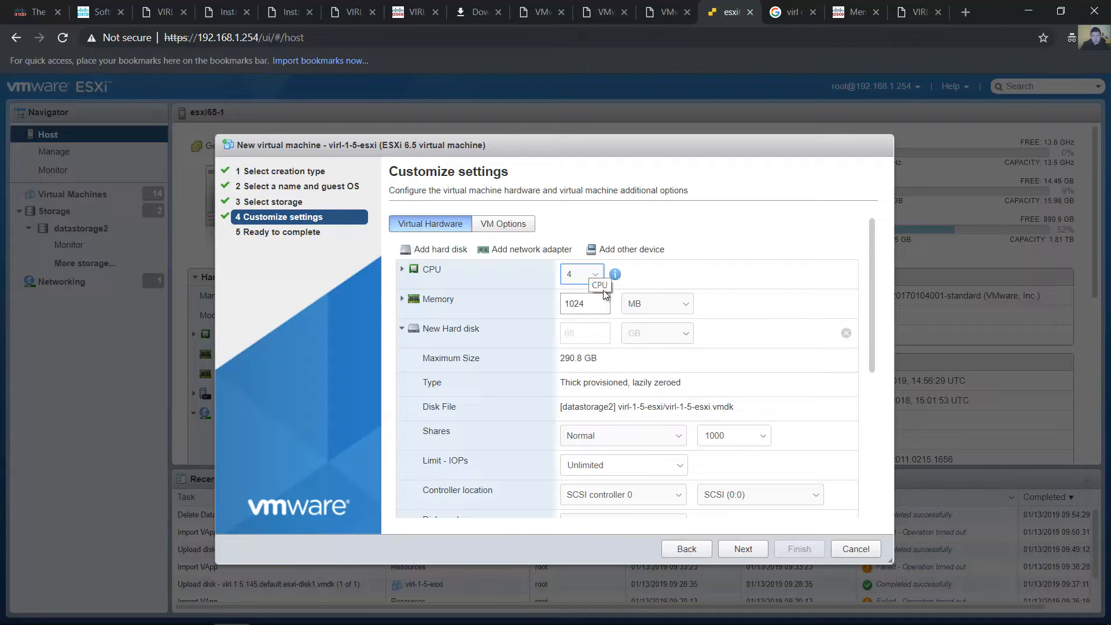
# Set the virtual machine's memory to 8 GB
pyautogui.press('Tab')
pyautogui.click(676, 304)
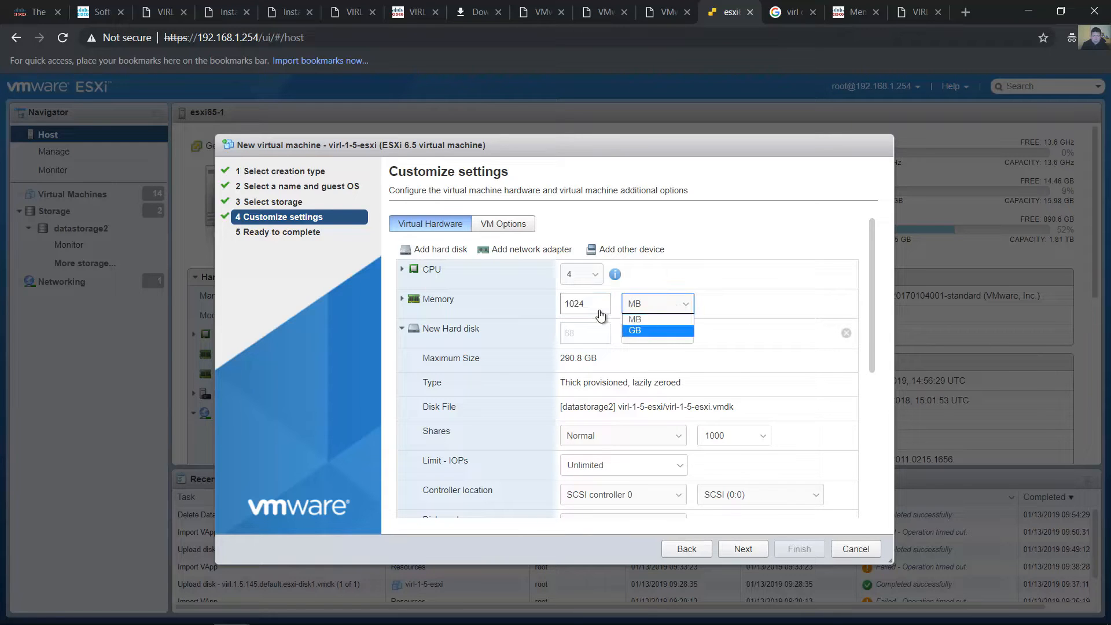
pyautogui.click(655, 330)
pyautogui.hotkey('shift', 'Tab')
pyautogui.write('8')
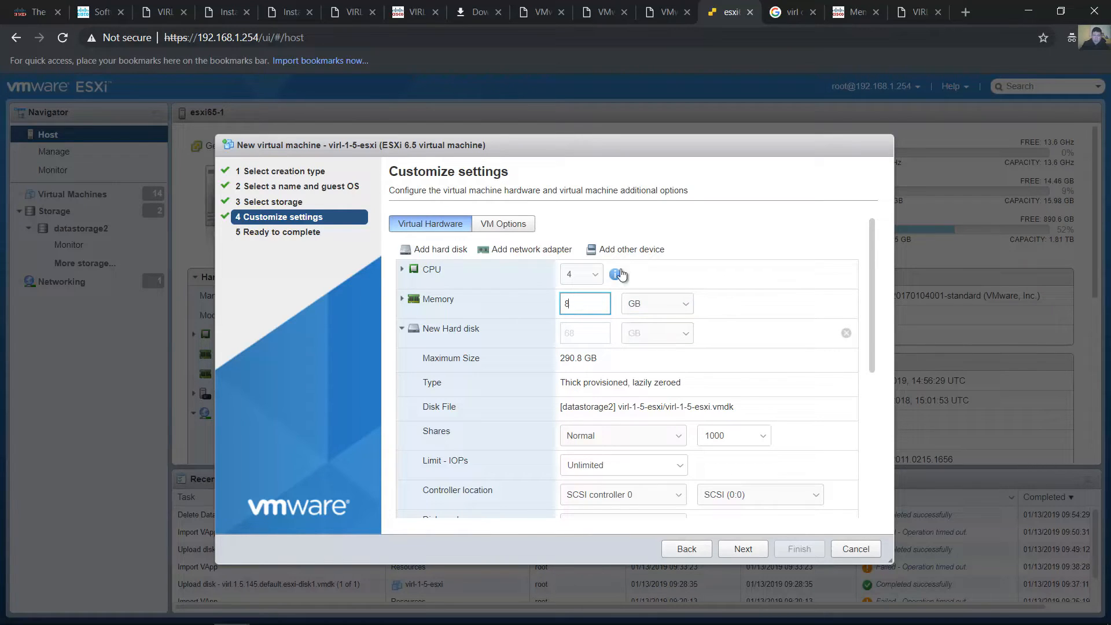
pyautogui.click(726, 307)
# Collapse the new hard disk's details and set USB controller 1 to USB 3.0
pyautogui.click(402, 328)
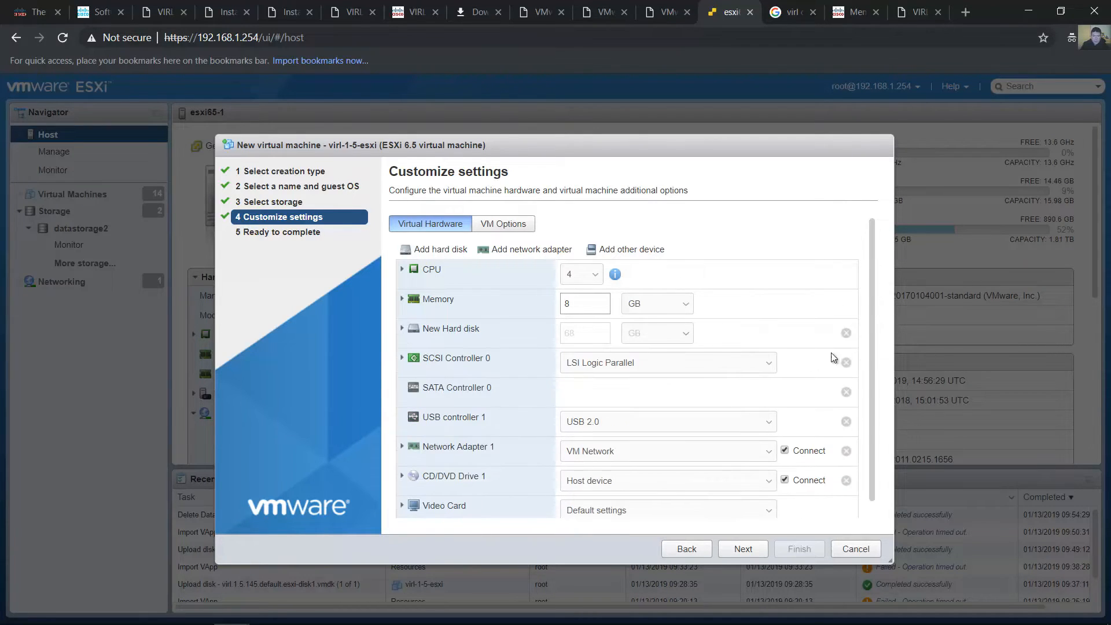
pyautogui.scroll(-1, 870, 304)
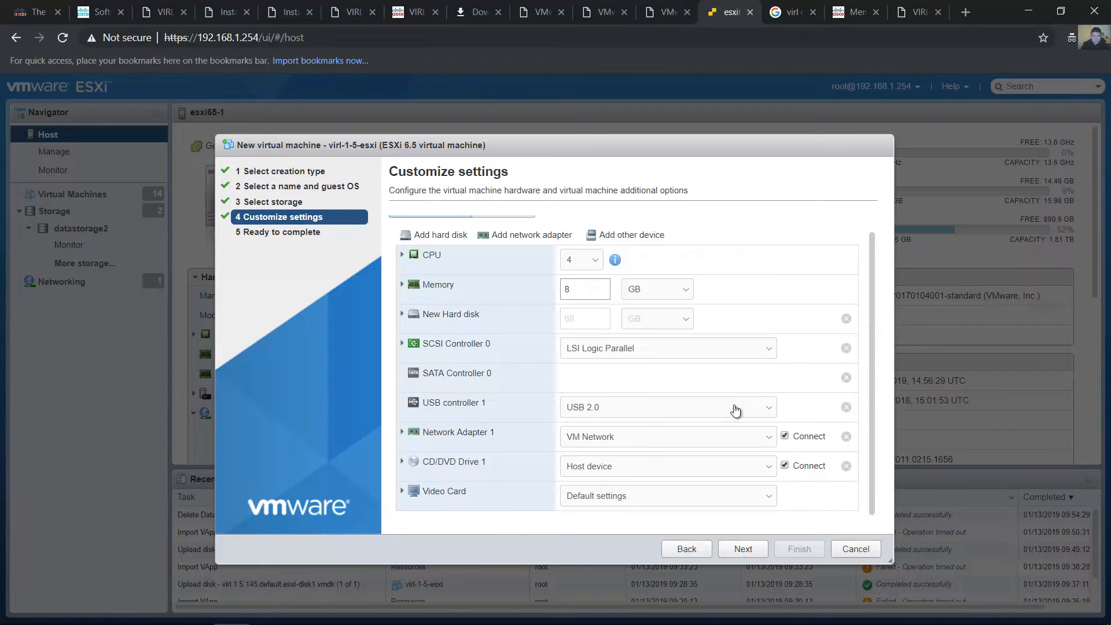
pyautogui.click(766, 412)
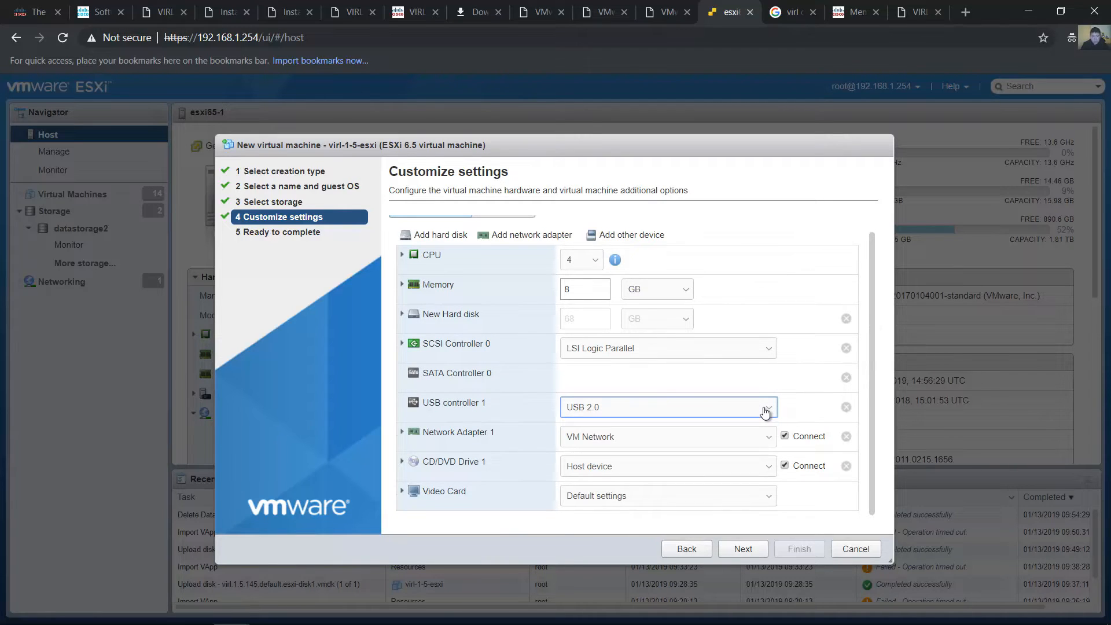
pyautogui.click(765, 412)
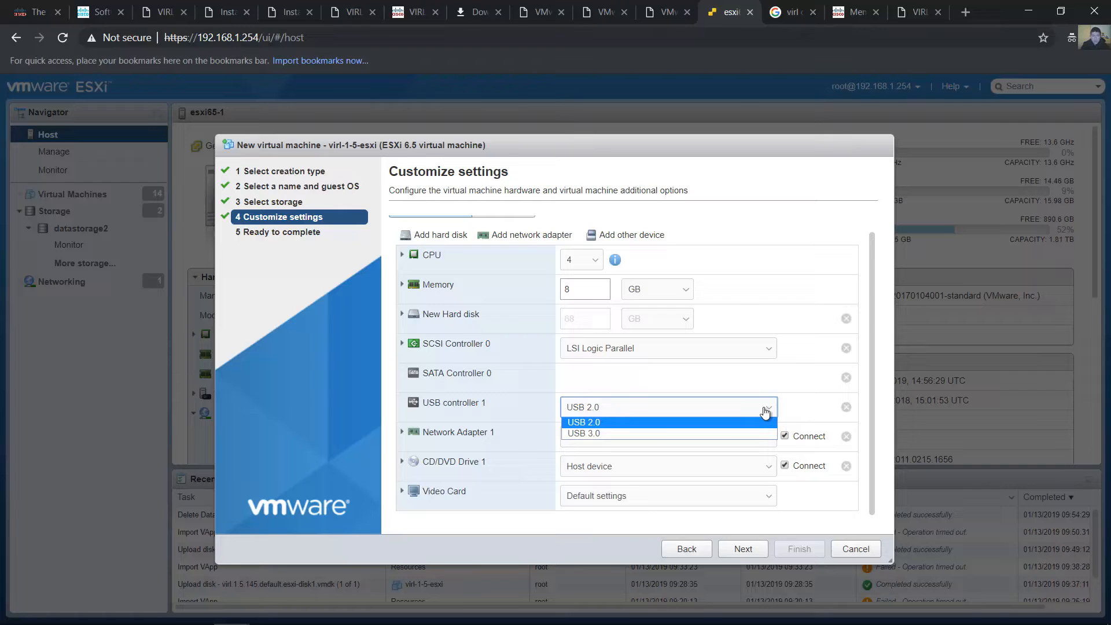
pyautogui.click(739, 435)
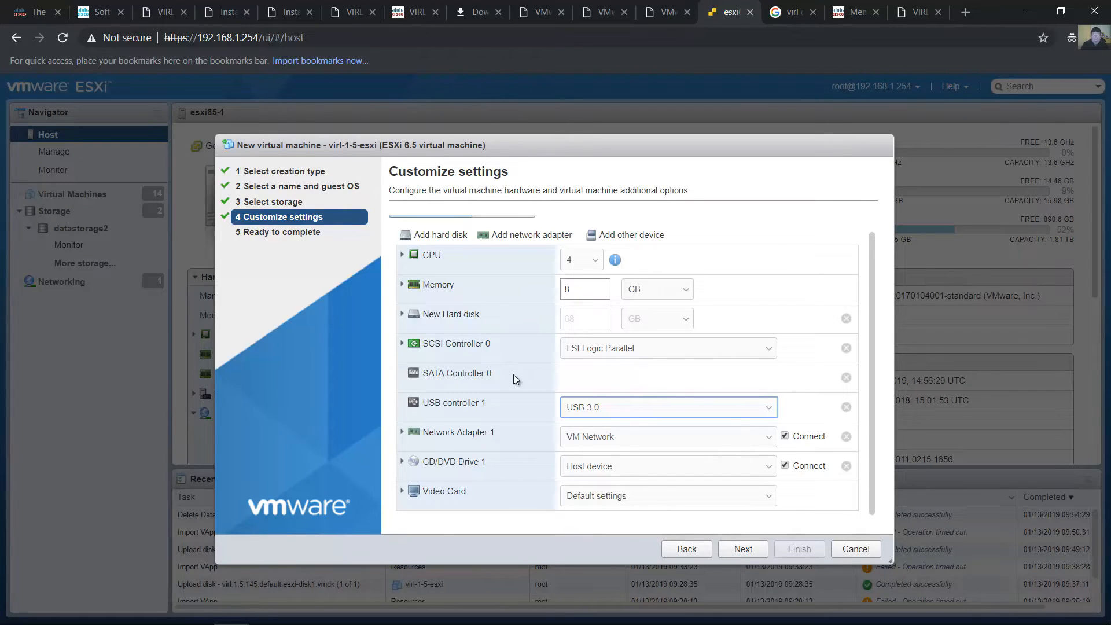
# Check the SCSI Controller 0 types, keeping LSI Logic Parallel, and select VM Network for Network Adapter 1
pyautogui.click(769, 349)
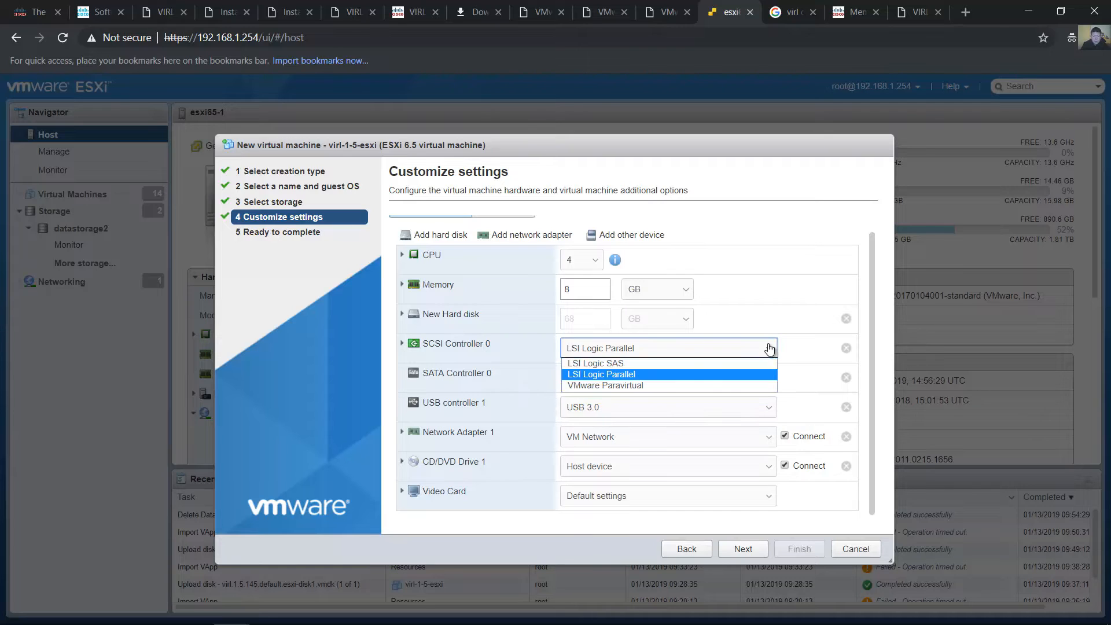
pyautogui.click(891, 351)
pyautogui.click(662, 442)
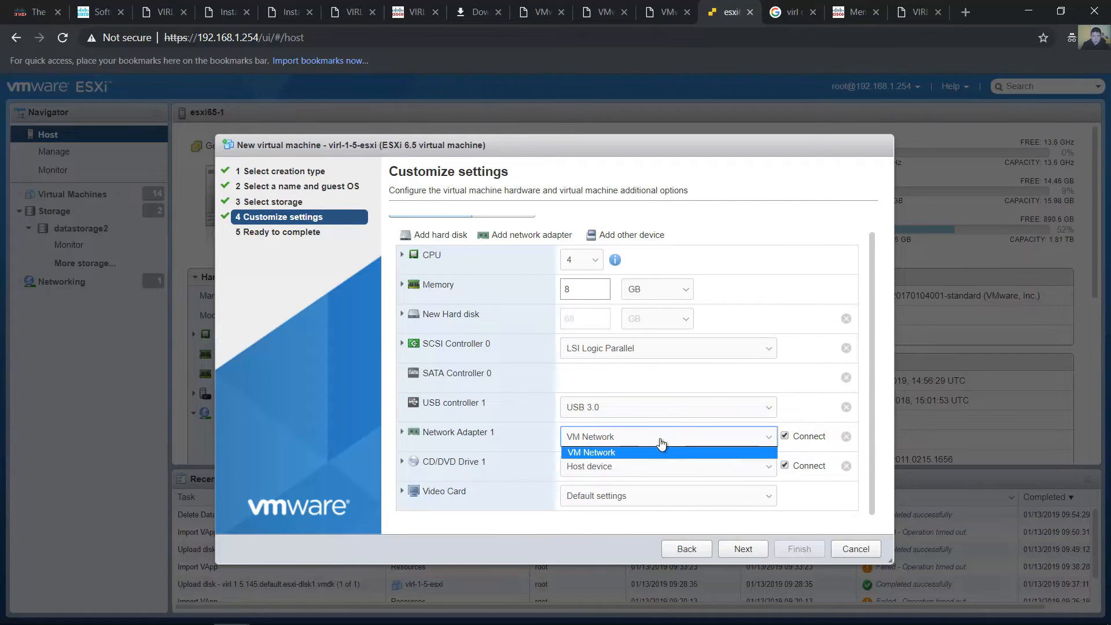
pyautogui.click(657, 452)
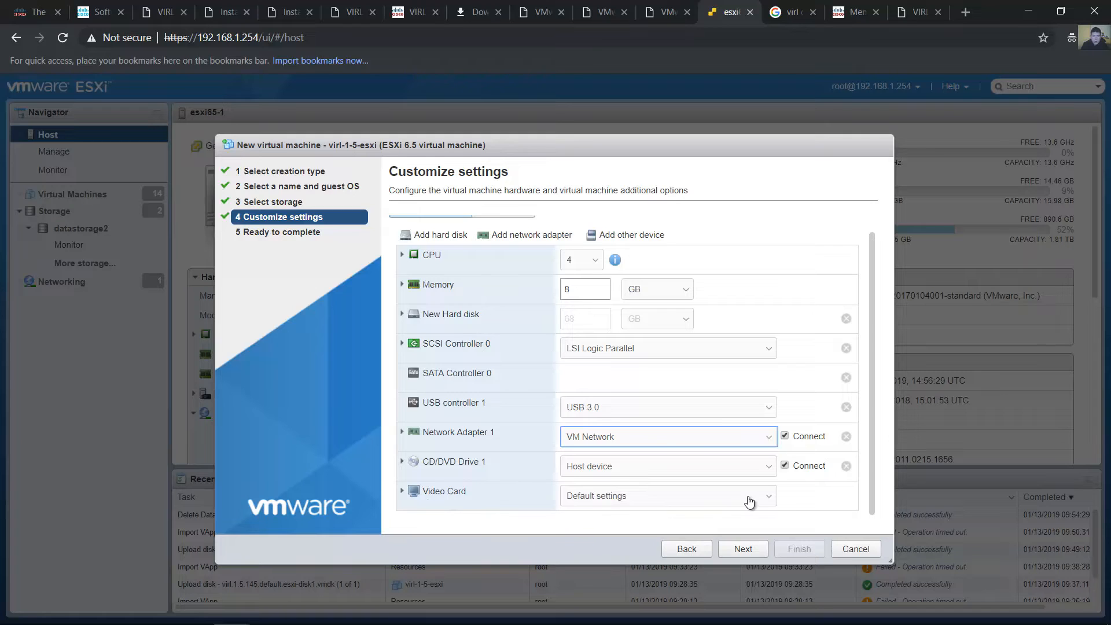
# Continue to the summary, review the virtual machine's settings and finish the wizard to create it
pyautogui.click(743, 547)
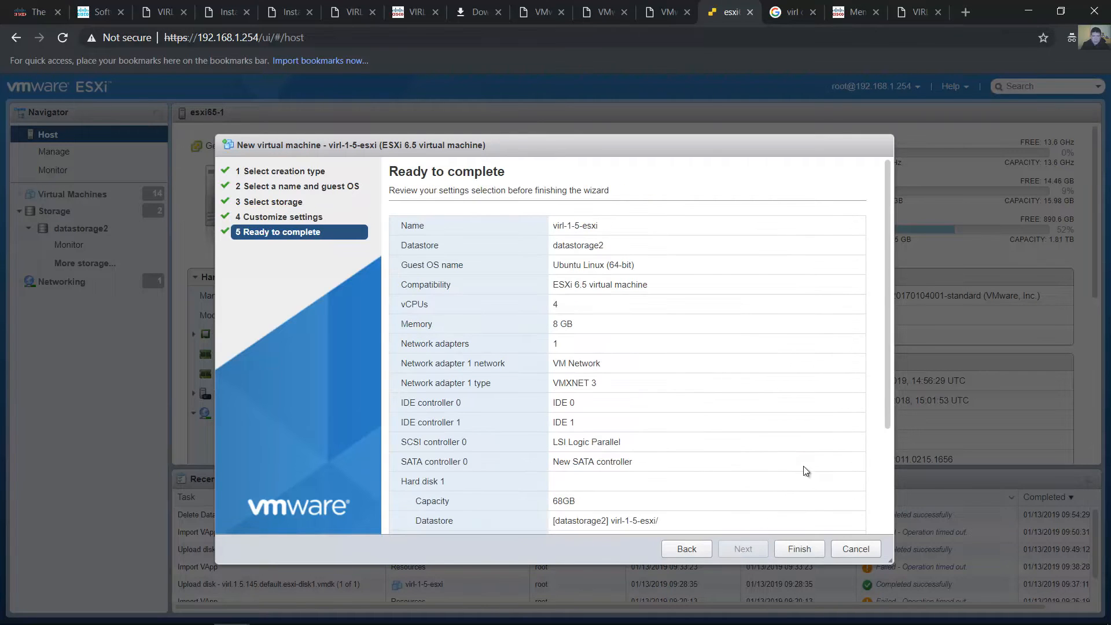
pyautogui.moveTo(887, 356); pyautogui.dragTo(889, 508)
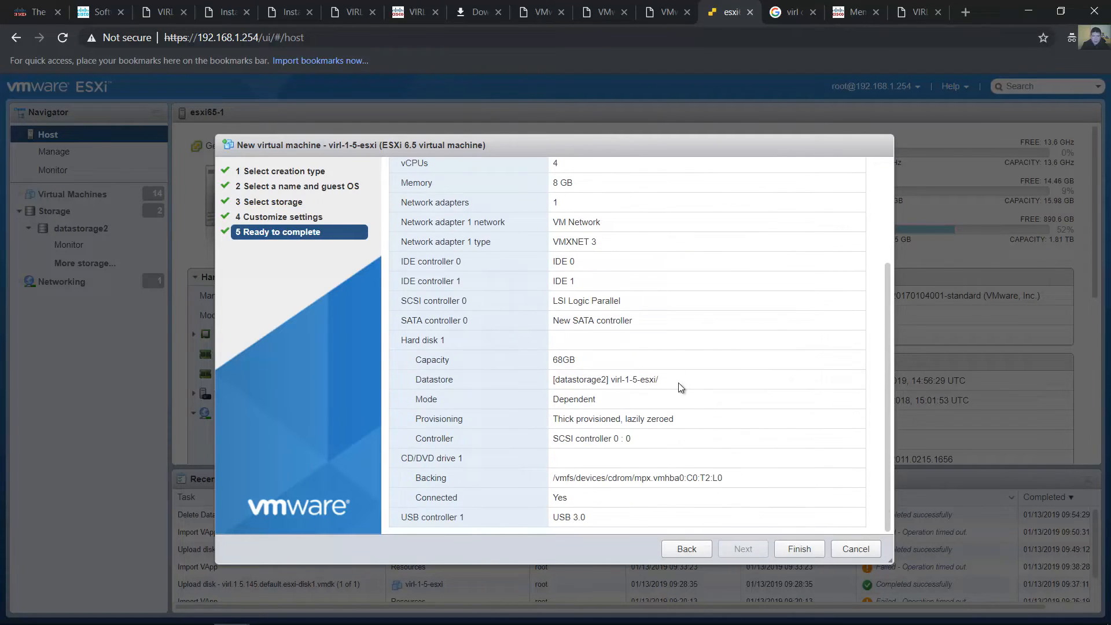
pyautogui.click(800, 548)
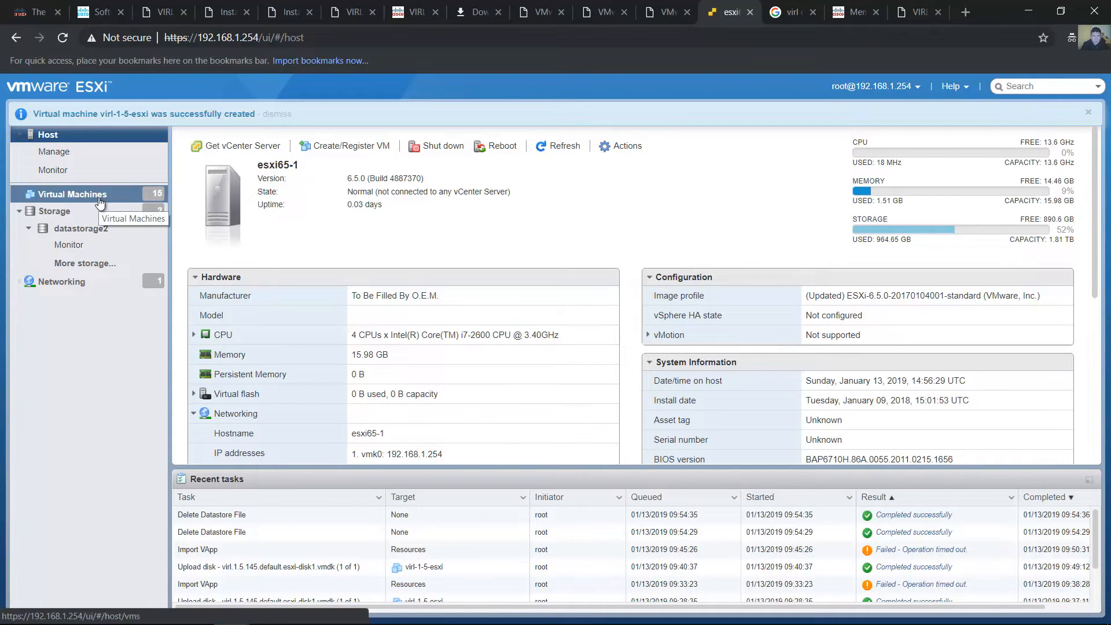
# Open the newly created virl-1-5-esxi virtual machine from the inventory and power it on
pyautogui.moveTo(253, 114); pyautogui.dragTo(69, 123)
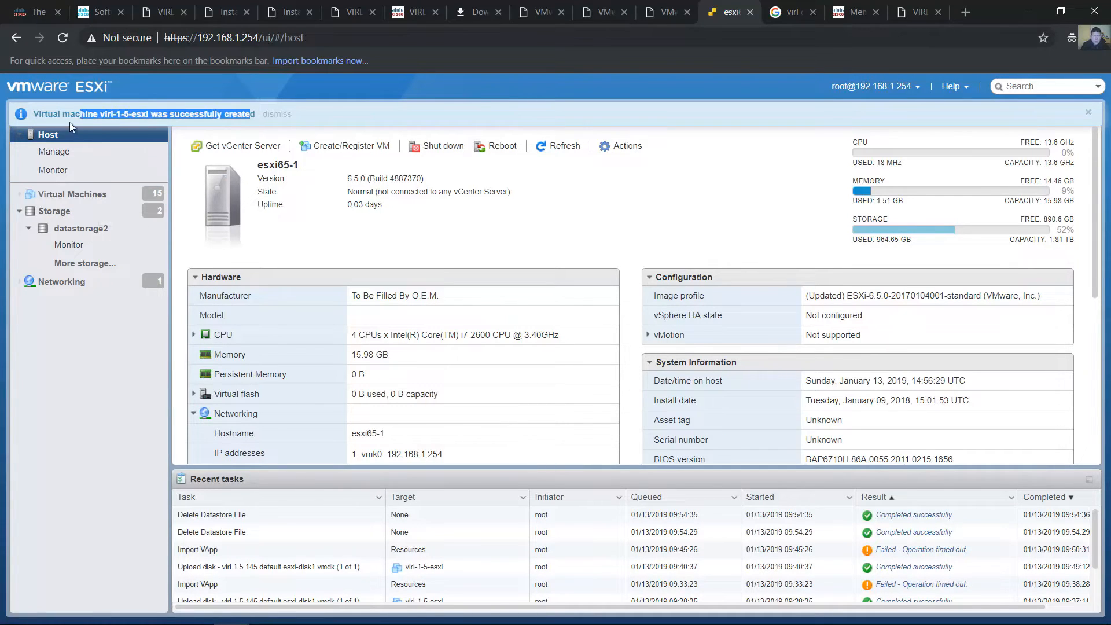
pyautogui.click(84, 196)
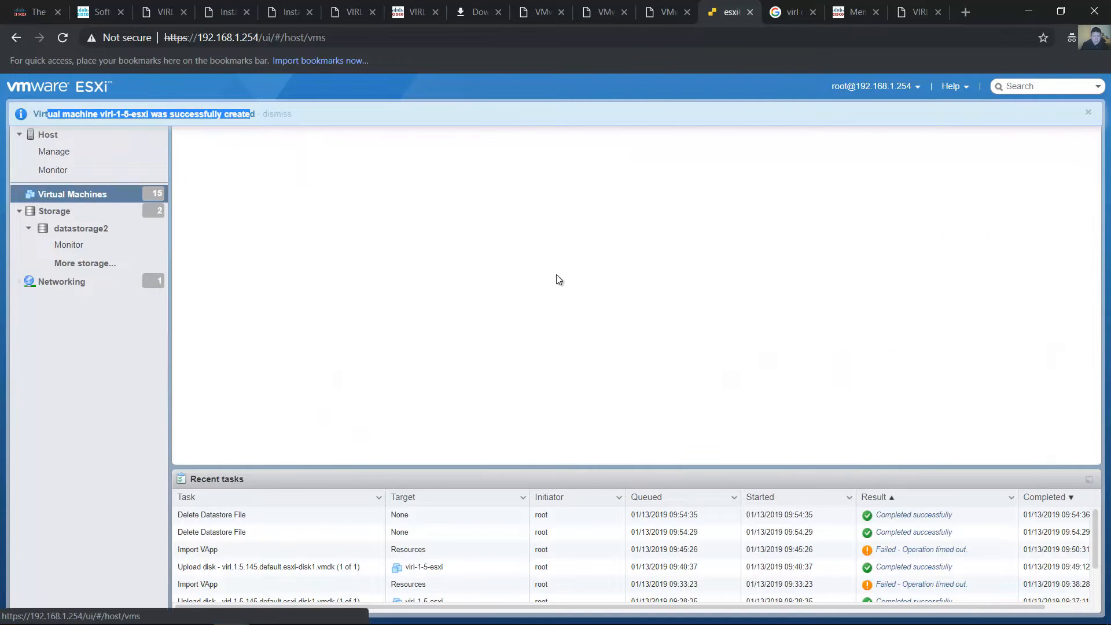
pyautogui.scroll(-2, 707, 305)
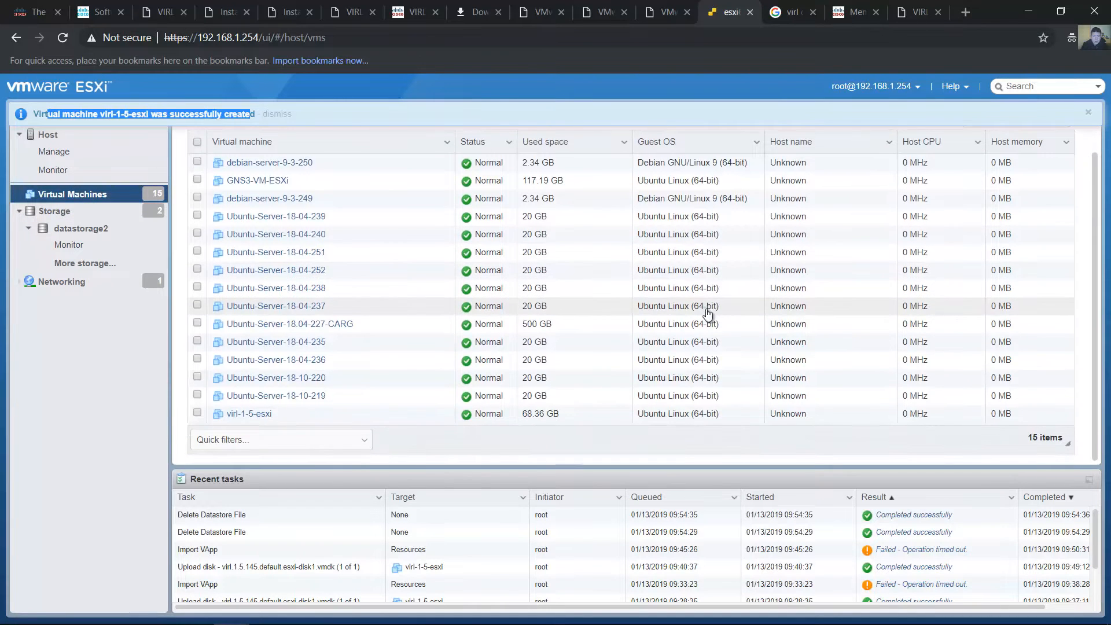
pyautogui.click(260, 414)
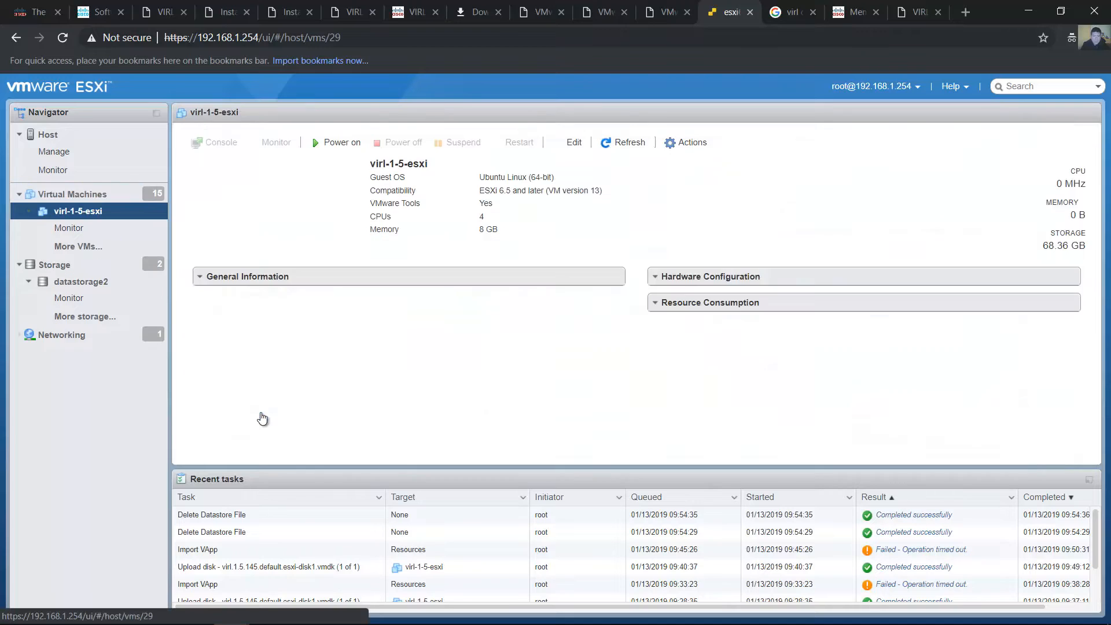
pyautogui.moveTo(429, 165); pyautogui.dragTo(367, 168)
pyautogui.click(459, 199)
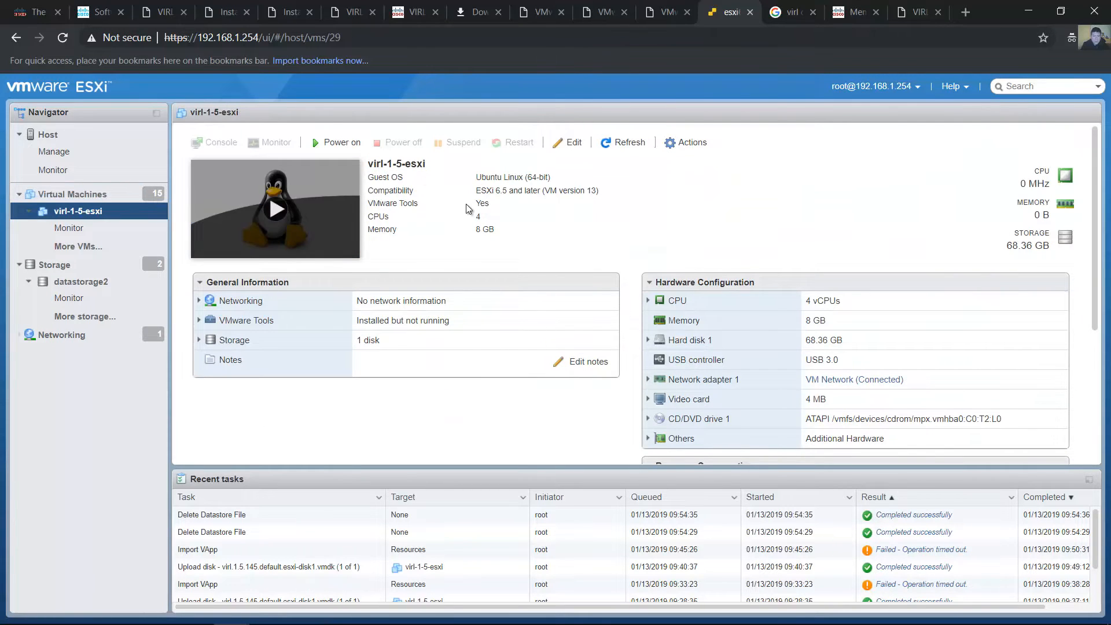
pyautogui.click(337, 143)
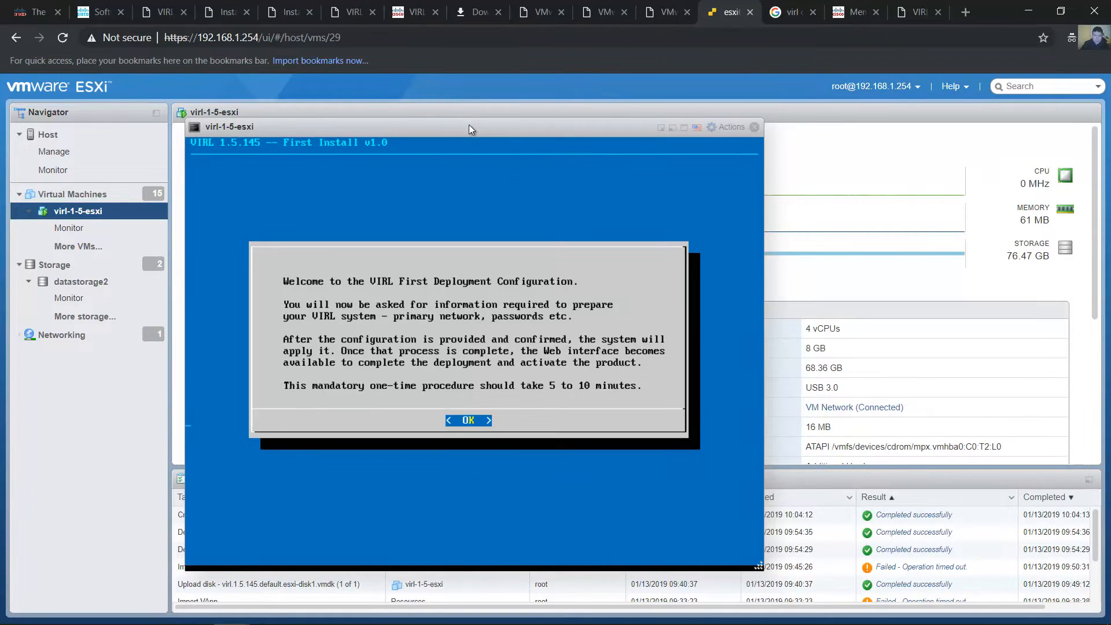
# Proceed past the VIRL welcome and brief help screens and set the hostname to virl-1-5-esxi
pyautogui.moveTo(469, 125); pyautogui.dragTo(349, 104)
pyautogui.press('Return')
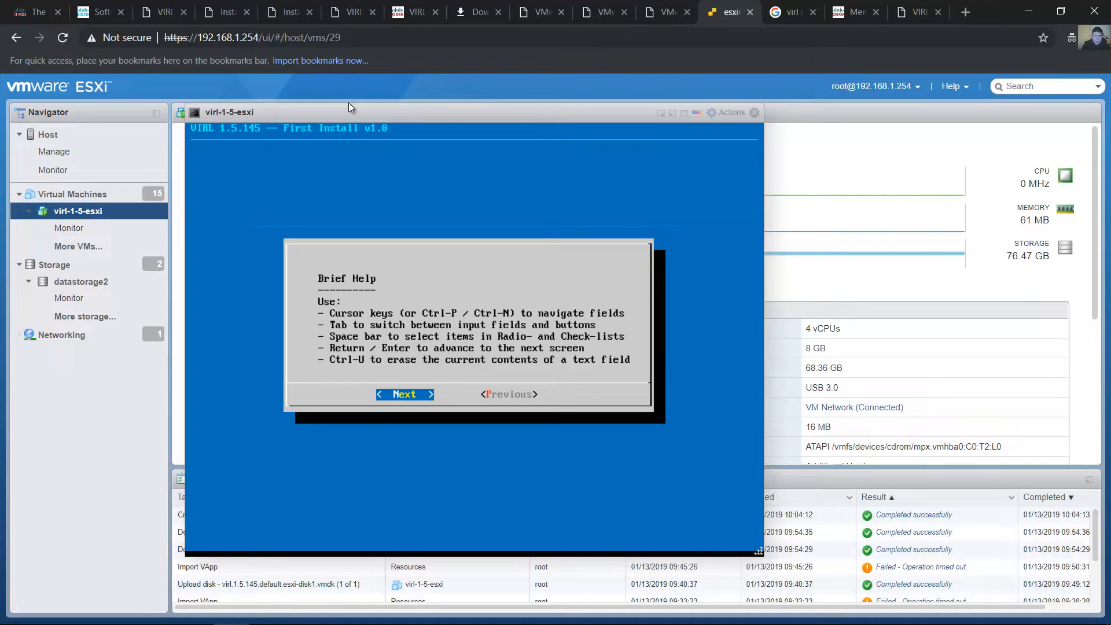
pyautogui.press('Return')
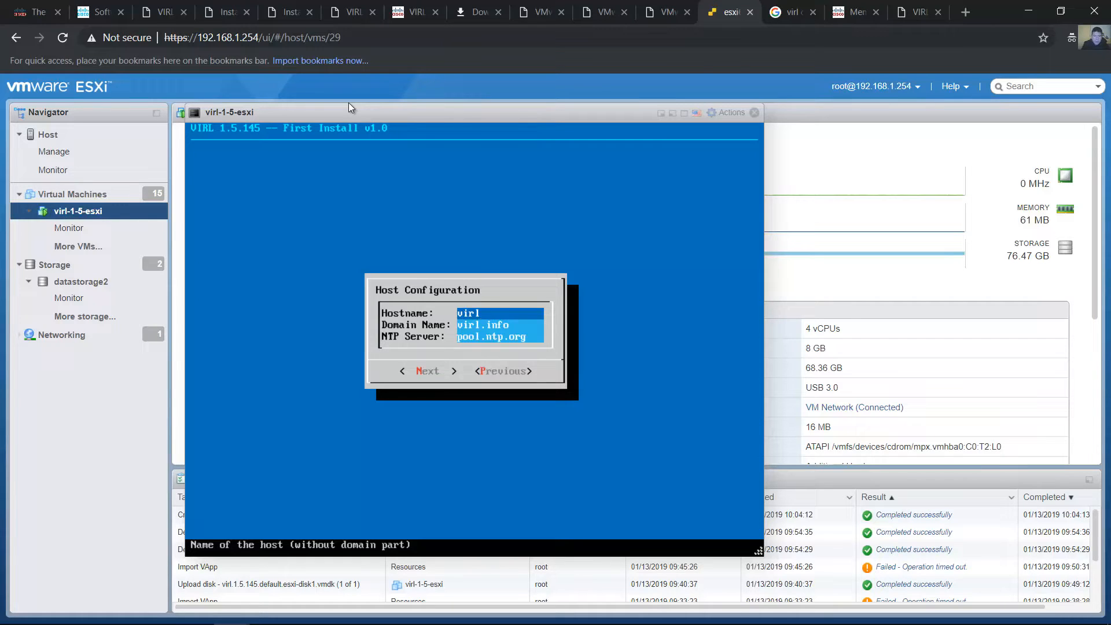
pyautogui.write('-1-5-esxi')
pyautogui.press('Tab')
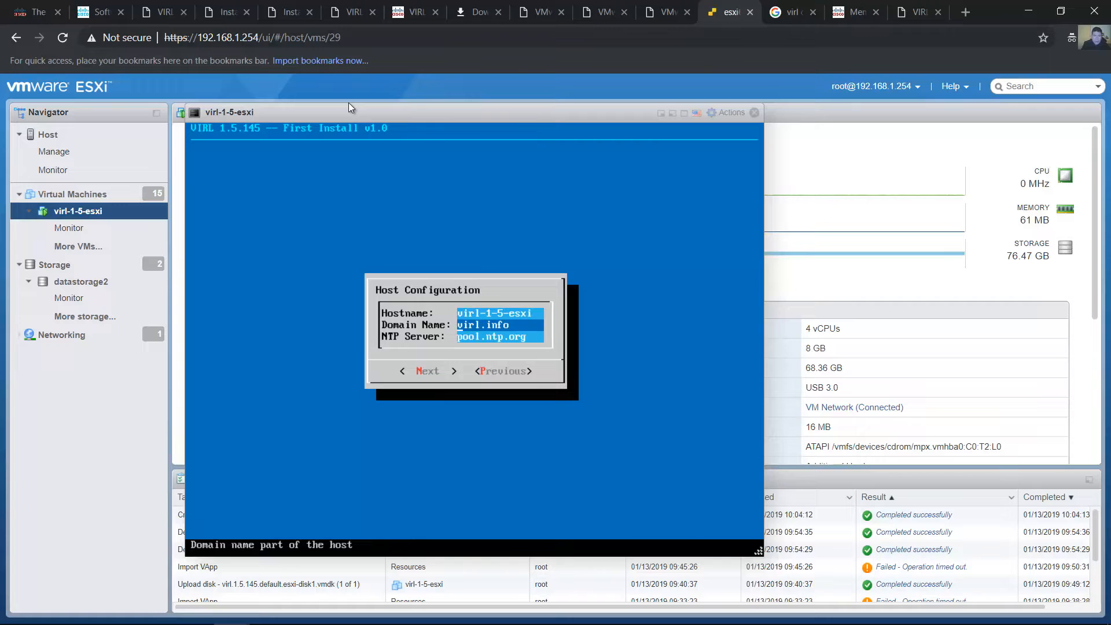
# Review the host configuration fields, keep domain virl.info and NTP server pool.ntp.org, and continue to the primary interface selection
pyautogui.press('Tab')
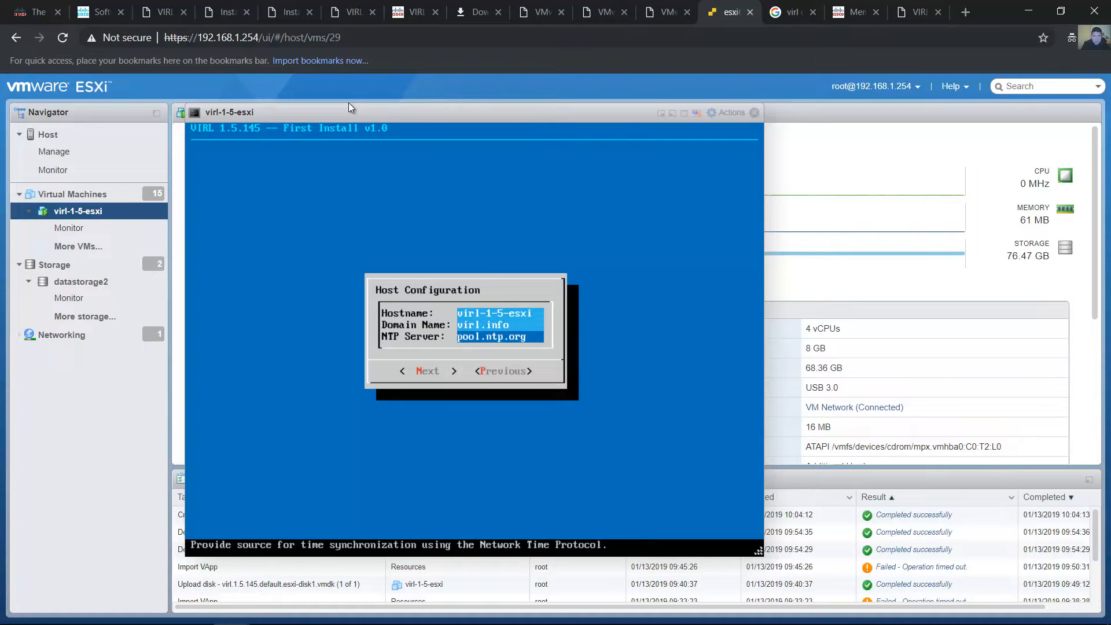
pyautogui.hotkey('shift', 'Tab')
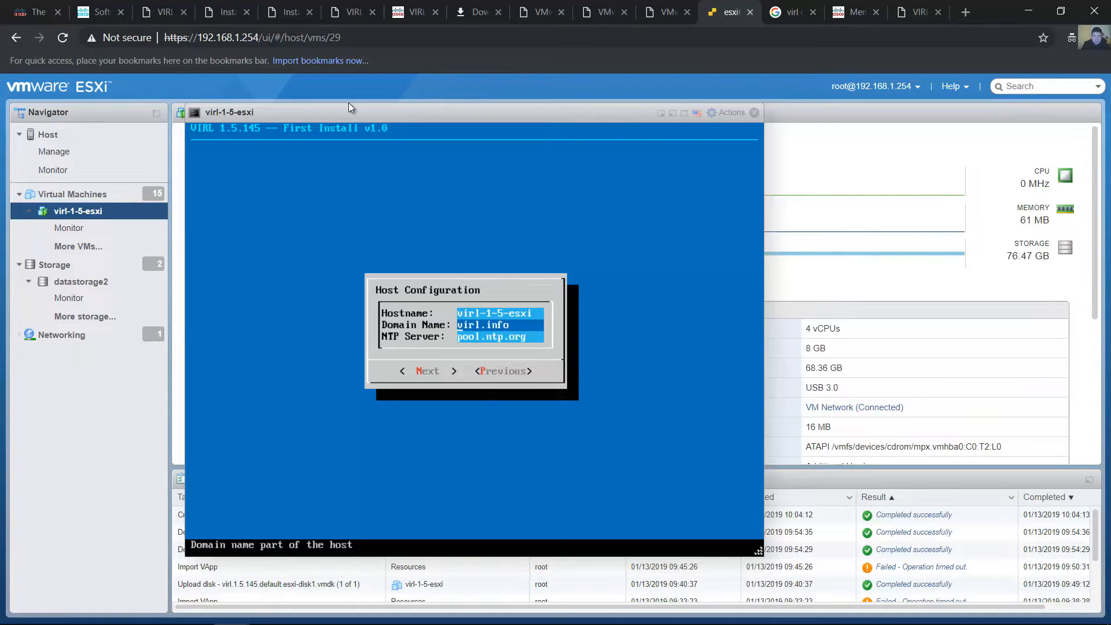
pyautogui.press('Tab')
pyautogui.hotkey('shift', 'Tab')
pyautogui.press('Right')
pyautogui.press('Tab')
pyautogui.press('Tab')
pyautogui.press('Tab')
pyautogui.press('Tab')
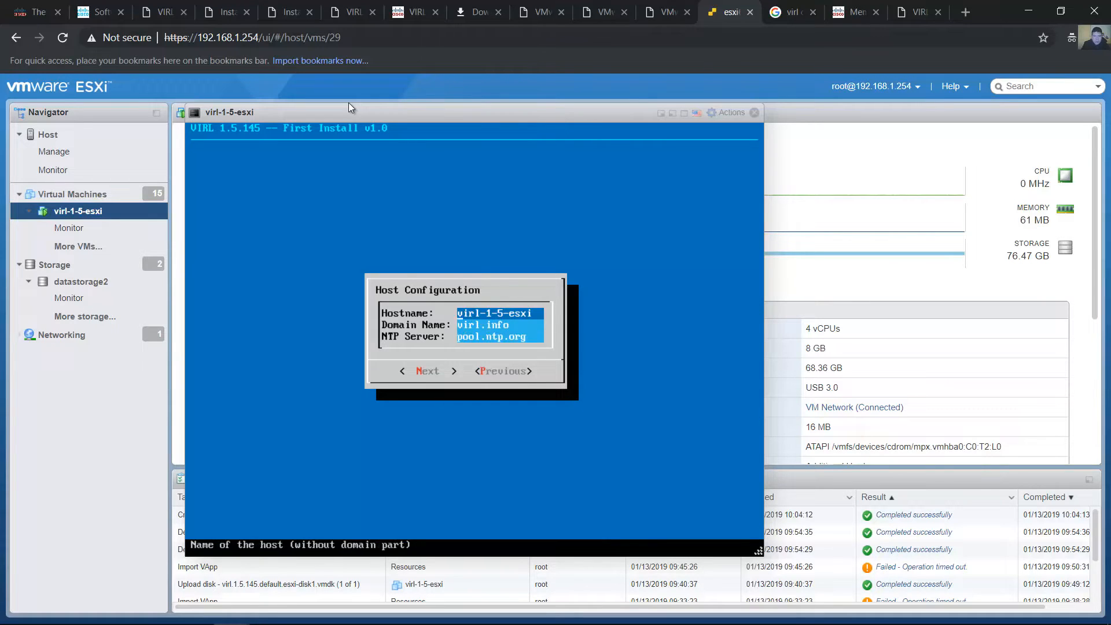
pyautogui.press('Tab')
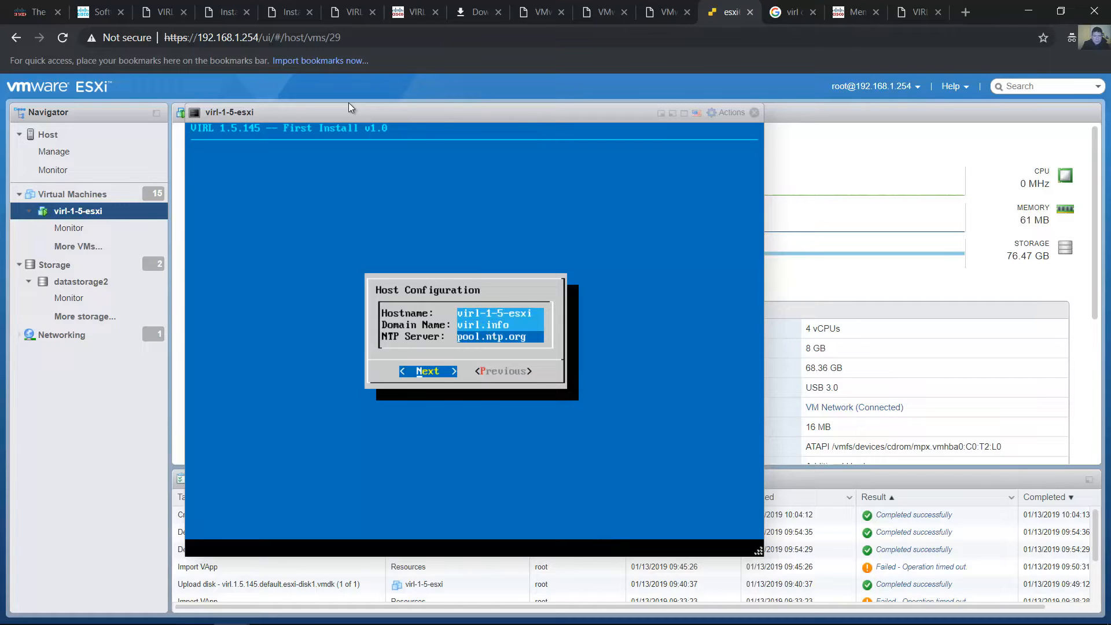
pyautogui.press('Return')
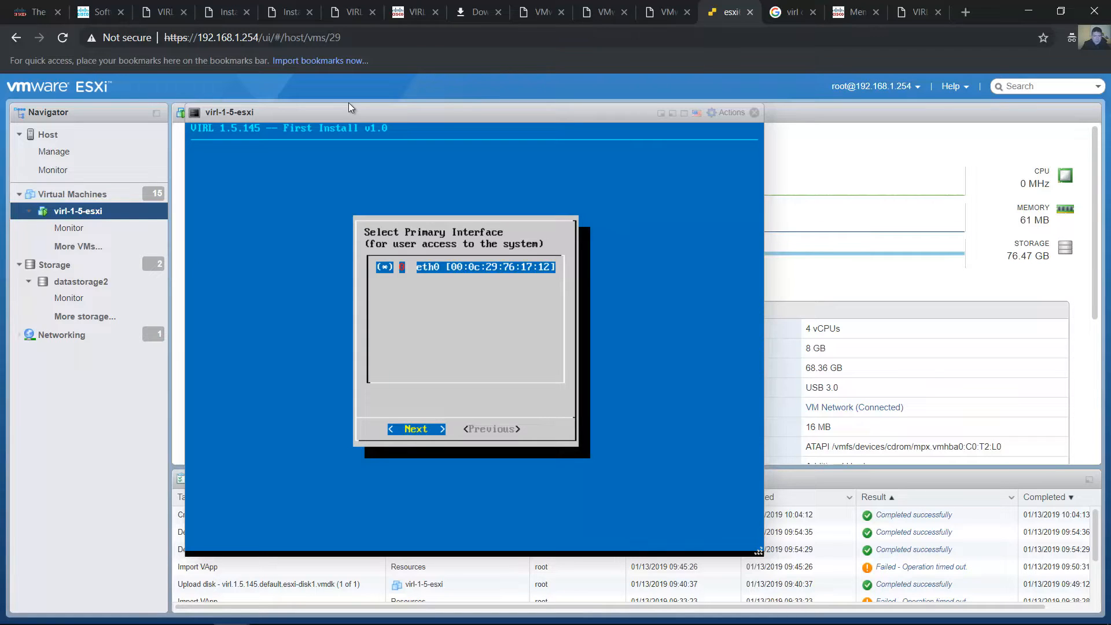
# Accept eth0 as the primary interface and choose a static IP address for it
pyautogui.press('Right')
pyautogui.press('Left')
pyautogui.press('Right')
pyautogui.press('Left')
pyautogui.press('Return')
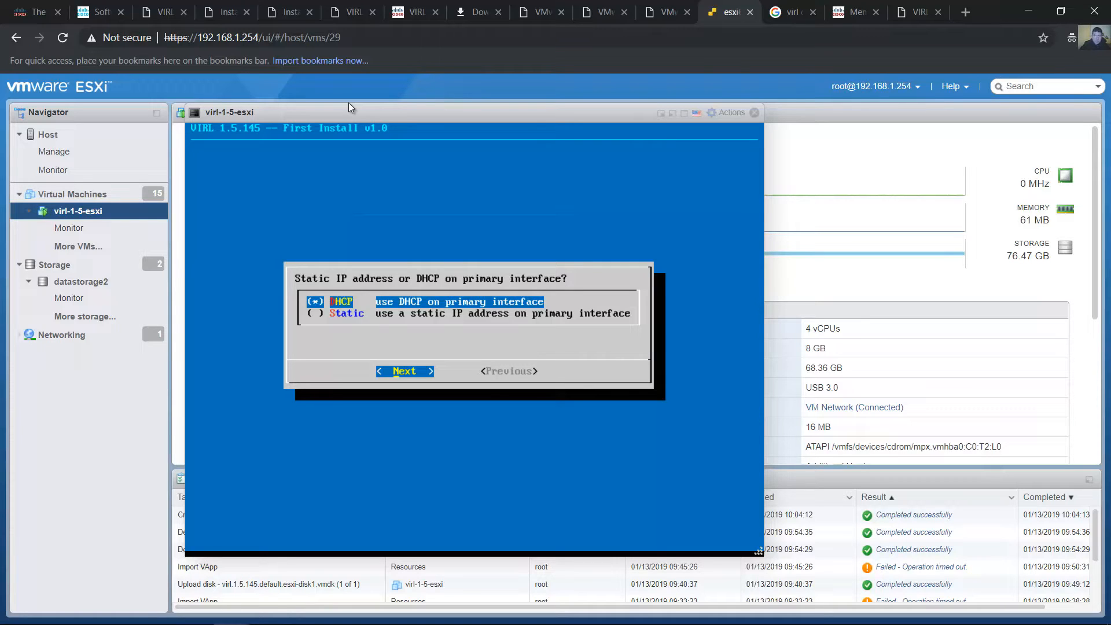
pyautogui.press('Down')
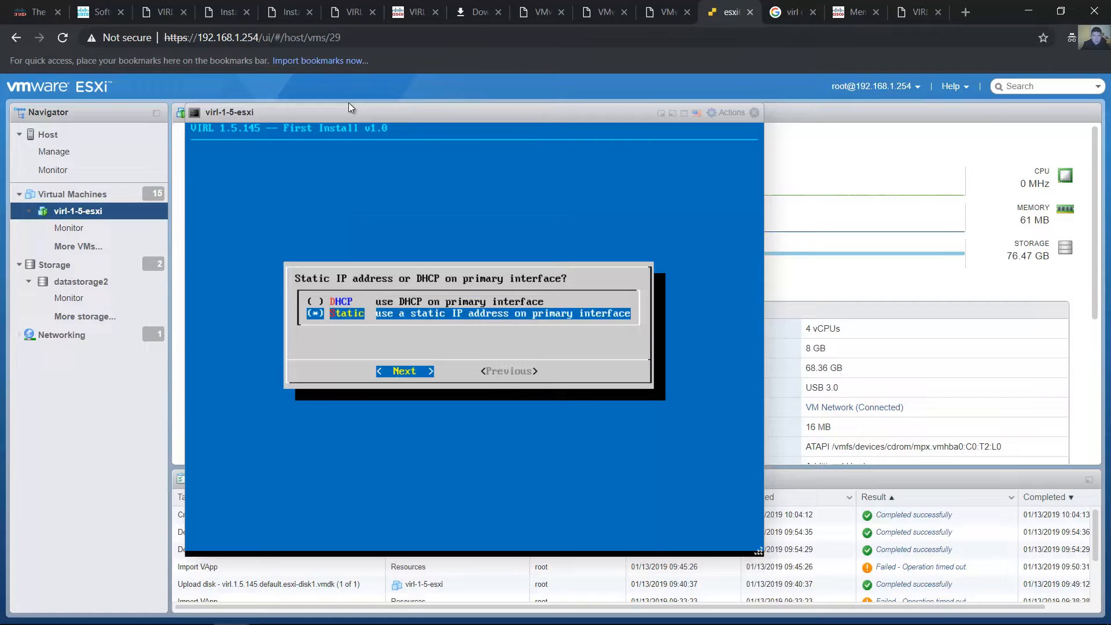
pyautogui.press('Return')
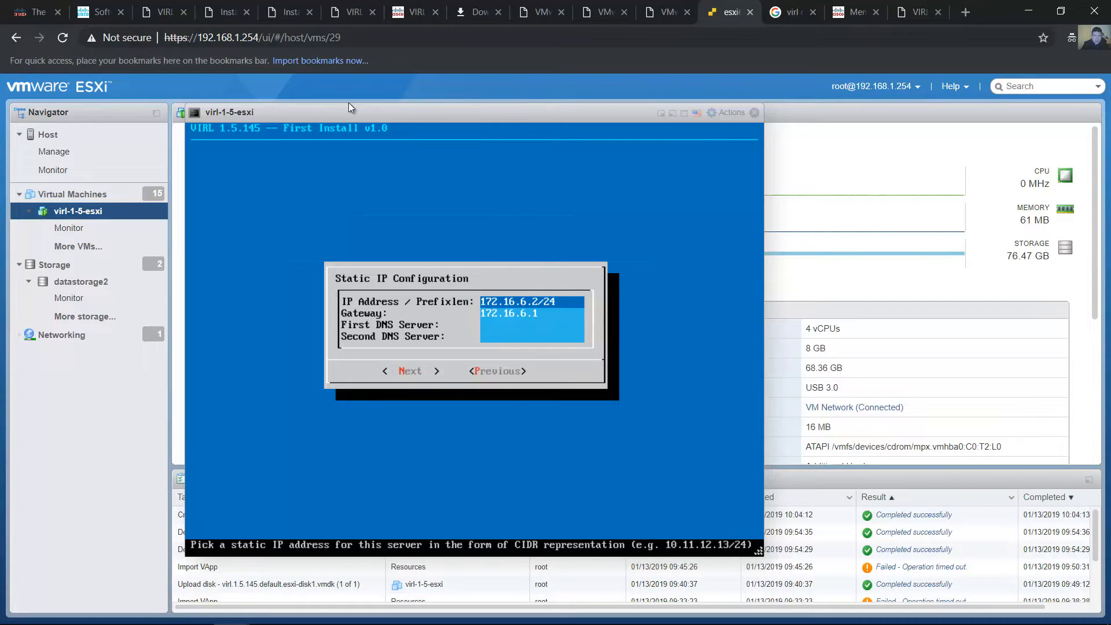
# Set the static IP address and prefix length to 192.168.1.222/24
pyautogui.press('Delete')
pyautogui.press('Delete')
pyautogui.press('Delete')
pyautogui.write('192.168')
pyautogui.press('BackSpace')
pyautogui.write('1')
pyautogui.press('Right')
pyautogui.press('Right')
pyautogui.press('BackSpace')
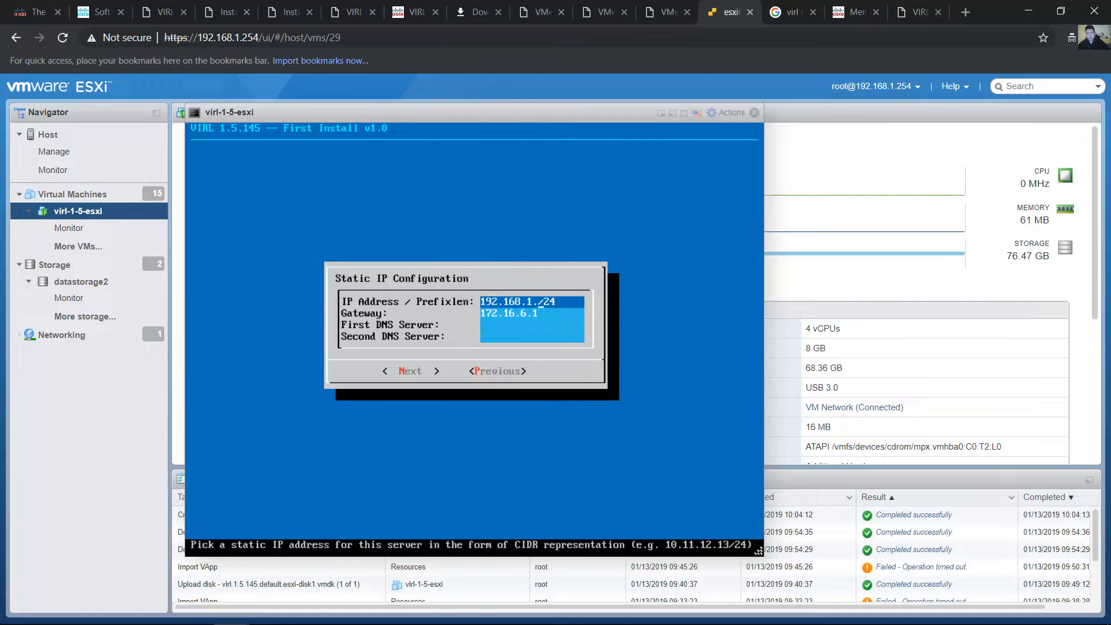
pyautogui.write('222')
# Set the gateway to 192.168.1.1
pyautogui.press('Down')
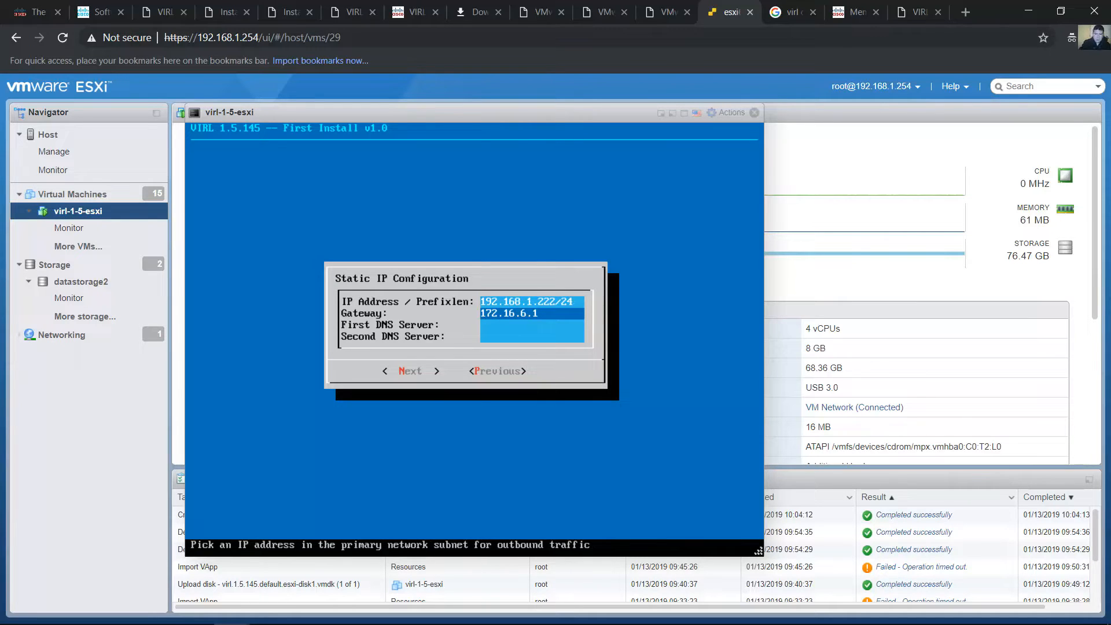
pyautogui.press('Delete')
pyautogui.press('Delete')
pyautogui.press('Delete')
pyautogui.press('Delete')
pyautogui.press('Delete')
pyautogui.press('Delete')
pyautogui.press('Delete')
pyautogui.press('Delete')
pyautogui.press('Delete')
pyautogui.write('192.168.1.1')
# Set the DNS servers to 8.8.8.8 and 8.8.4.4 and continue to the password configuration
pyautogui.press('Down')
pyautogui.write('8.8.8.8')
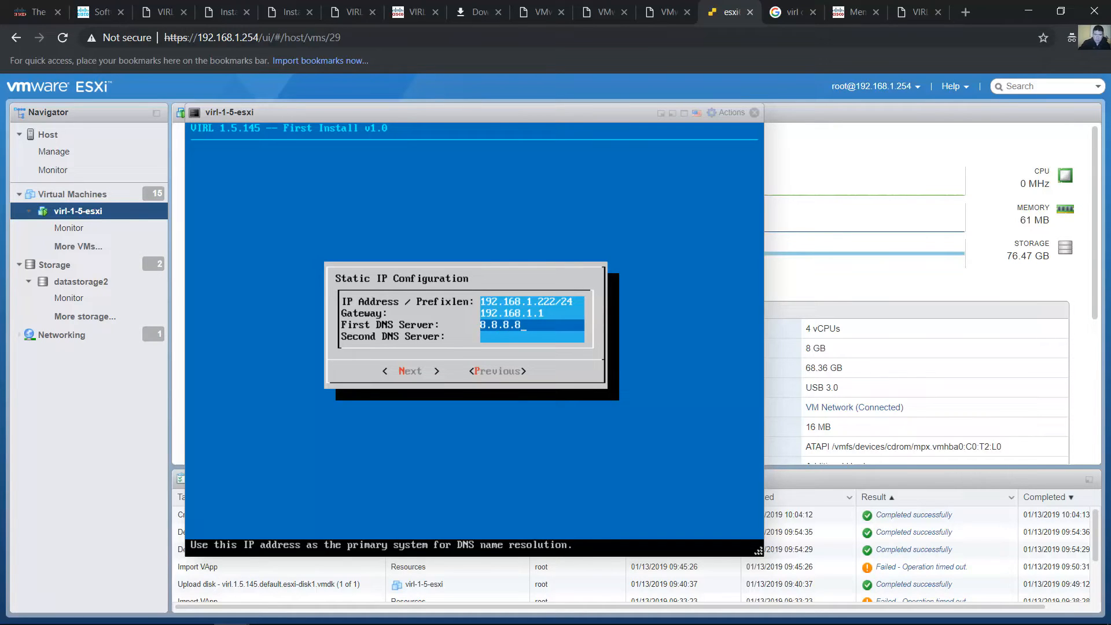
pyautogui.press('Down')
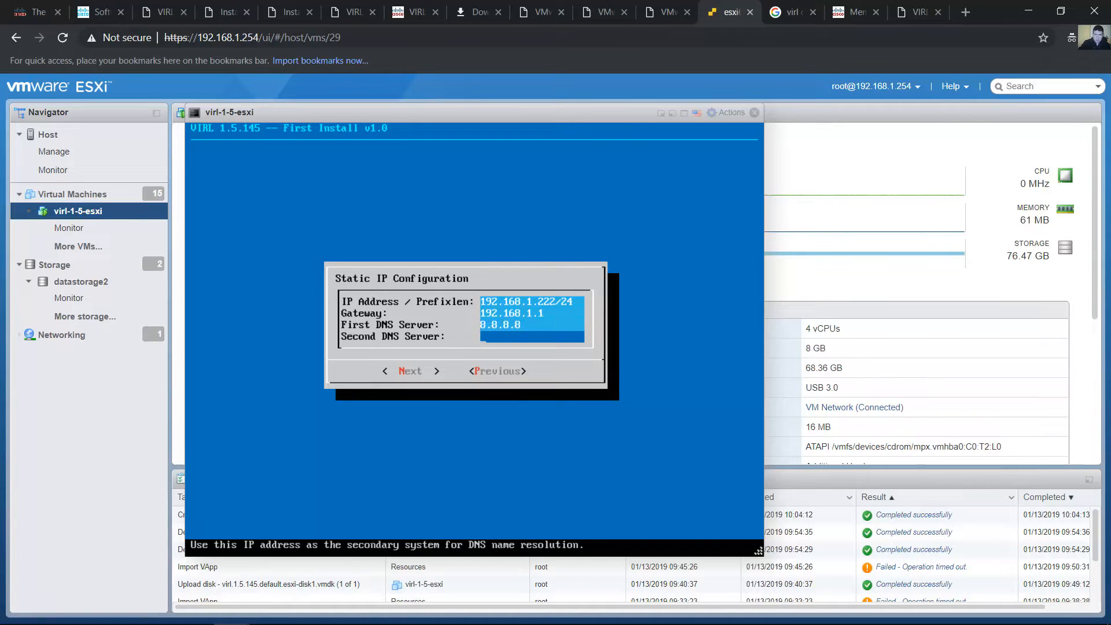
pyautogui.write('8.8.4.4')
pyautogui.press('Tab')
pyautogui.press('Return')
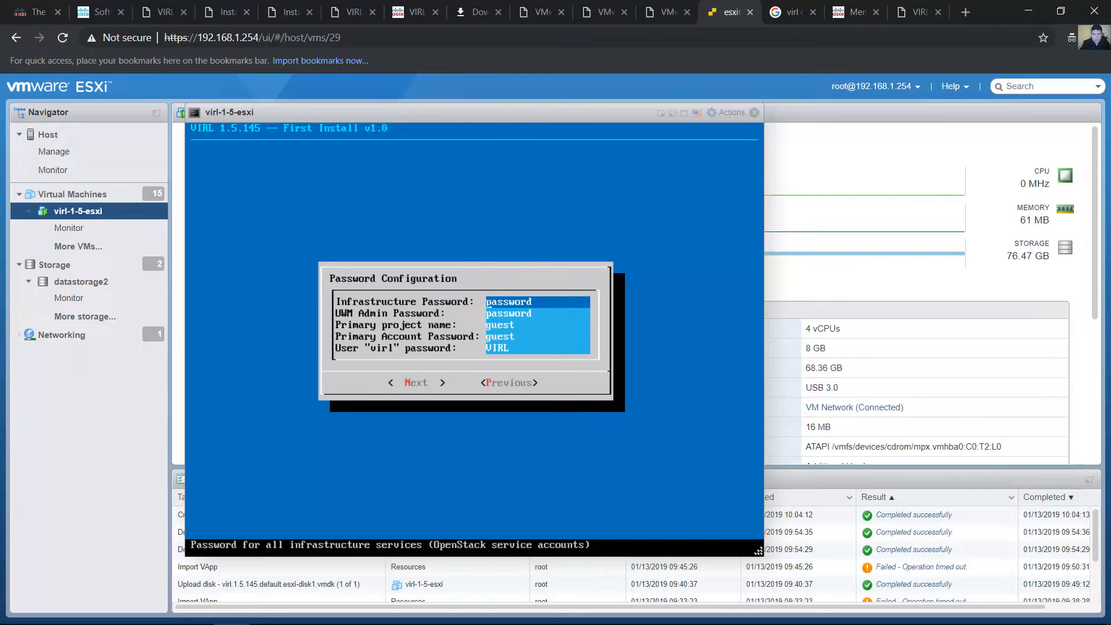
# Replace the default infrastructure password with a new password
pyautogui.press('BackSpace')
pyautogui.press('BackSpace')
pyautogui.press('BackSpace')
pyautogui.press('BackSpace')
pyautogui.press('BackSpace')
pyautogui.press('BackSpace')
pyautogui.press('BackSpace')
pyautogui.press('BackSpace')
pyautogui.write('12345678')
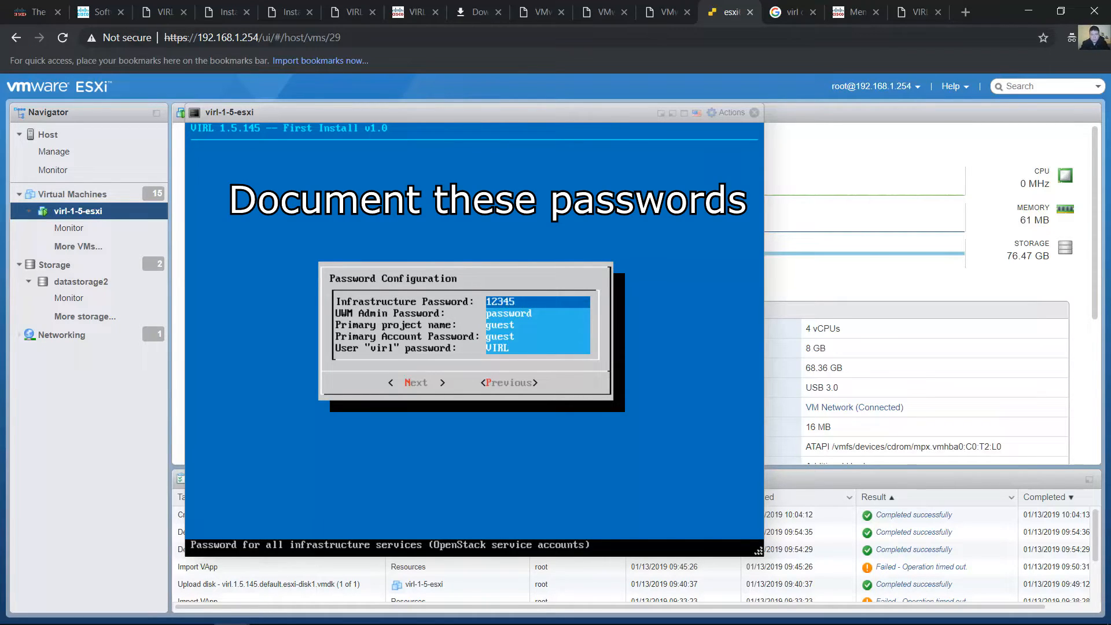
# Replace the default UWM admin password with a new password
pyautogui.press('Tab')
pyautogui.press('Delete')
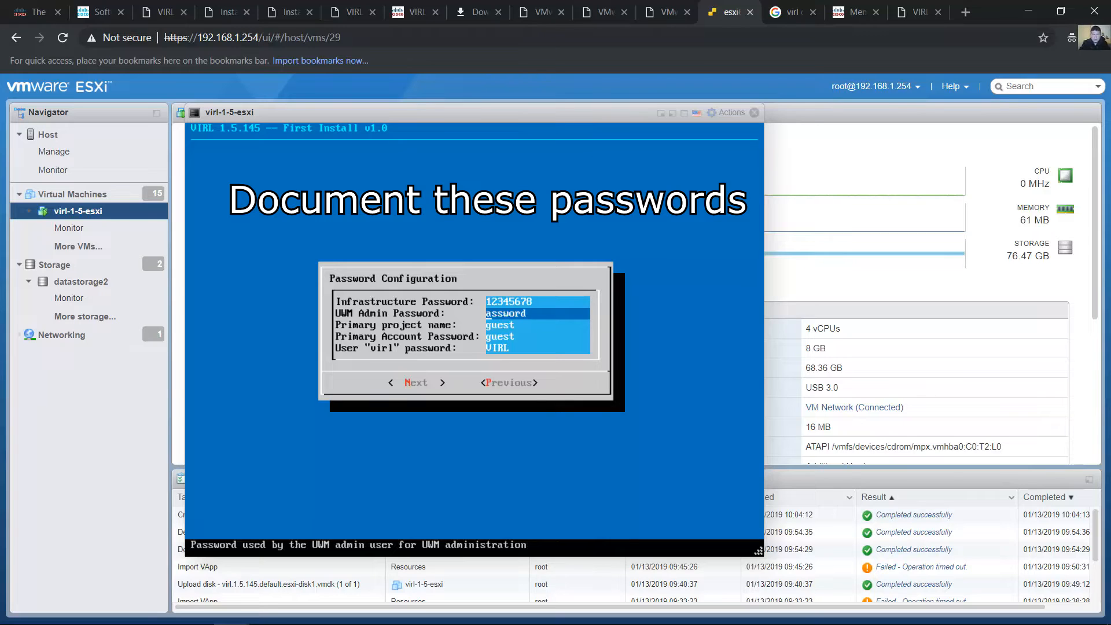
pyautogui.press('Delete')
pyautogui.press('Delete')
pyautogui.press('Delete')
pyautogui.press('Delete')
pyautogui.press('Delete')
pyautogui.press('Delete')
pyautogui.press('Delete')
pyautogui.write('12345678')
# Replace the default primary project name with the account owner's username
pyautogui.press('Tab')
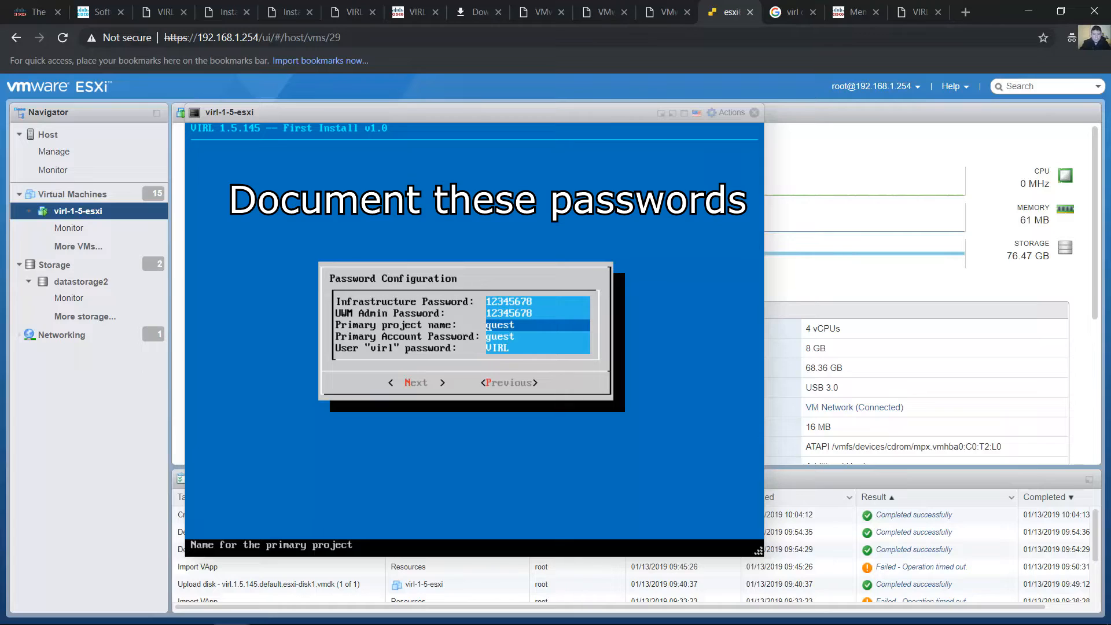
pyautogui.press('Delete')
pyautogui.press('Delete')
pyautogui.press('Delete')
pyautogui.press('Delete')
pyautogui.press('Delete')
pyautogui.write('cromero')
# Replace the default primary account password with a new password
pyautogui.press('Down')
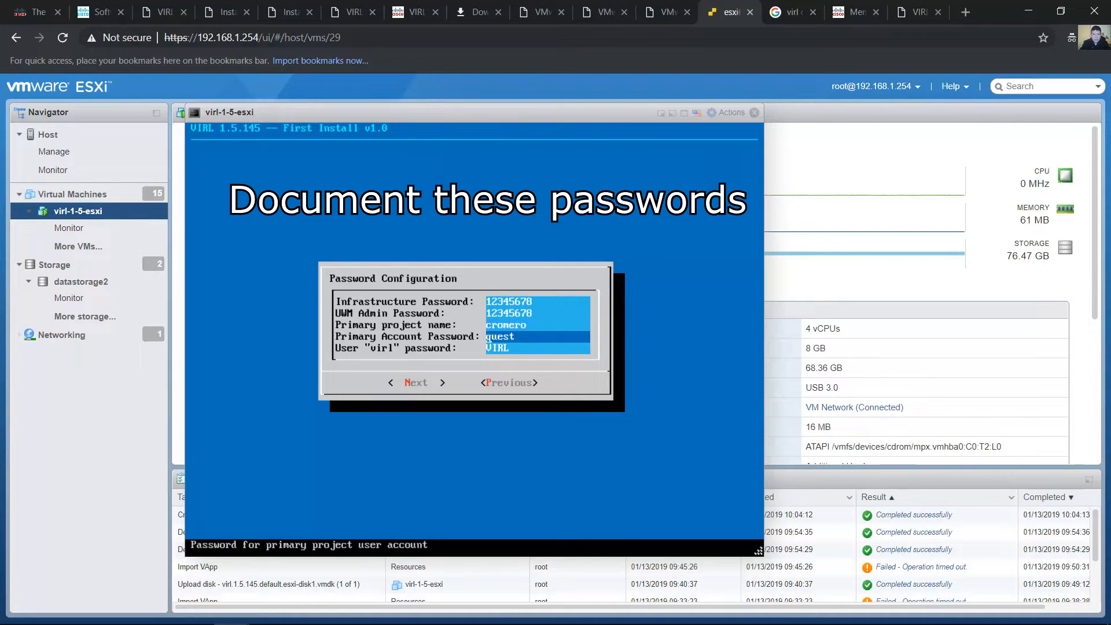
pyautogui.write('12345678')
pyautogui.press('Delete')
pyautogui.press('Delete')
pyautogui.press('Delete')
pyautogui.press('Delete')
pyautogui.press('Delete')
pyautogui.press('BackSpace')
pyautogui.press('Tab')
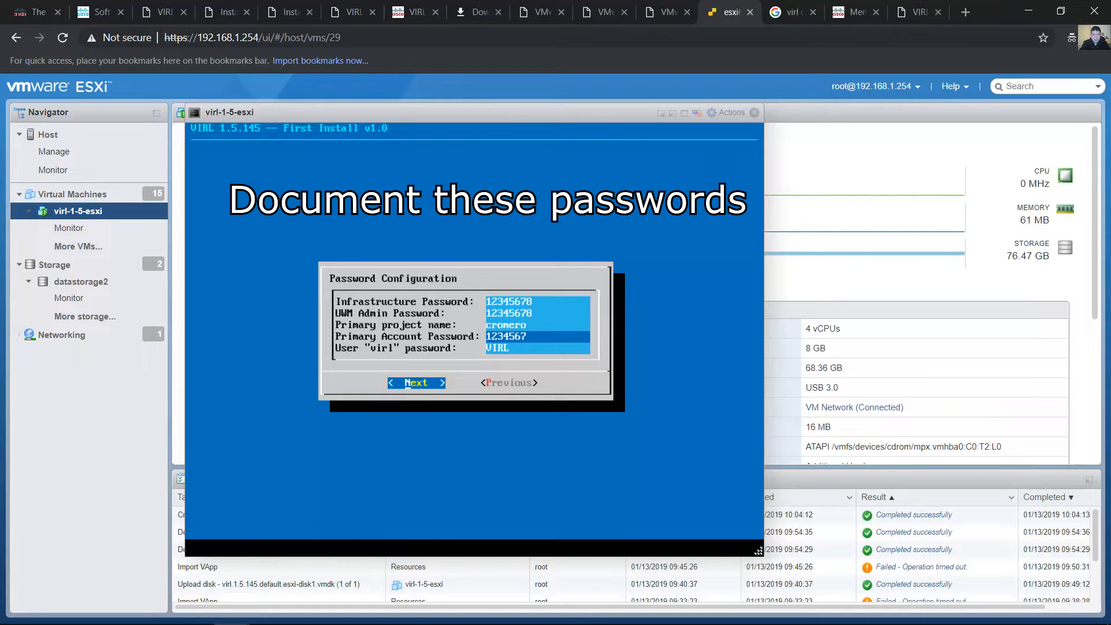
pyautogui.press('Tab')
pyautogui.press('Tab')
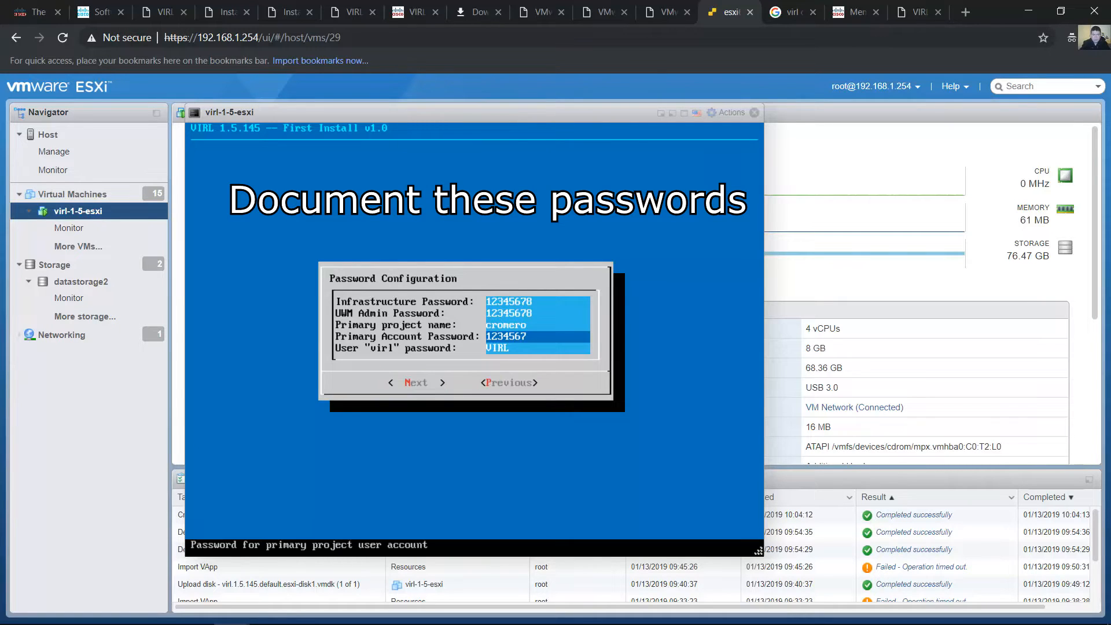
# Replace the default password of the "virl" Linux user with a new password
pyautogui.press('Down')
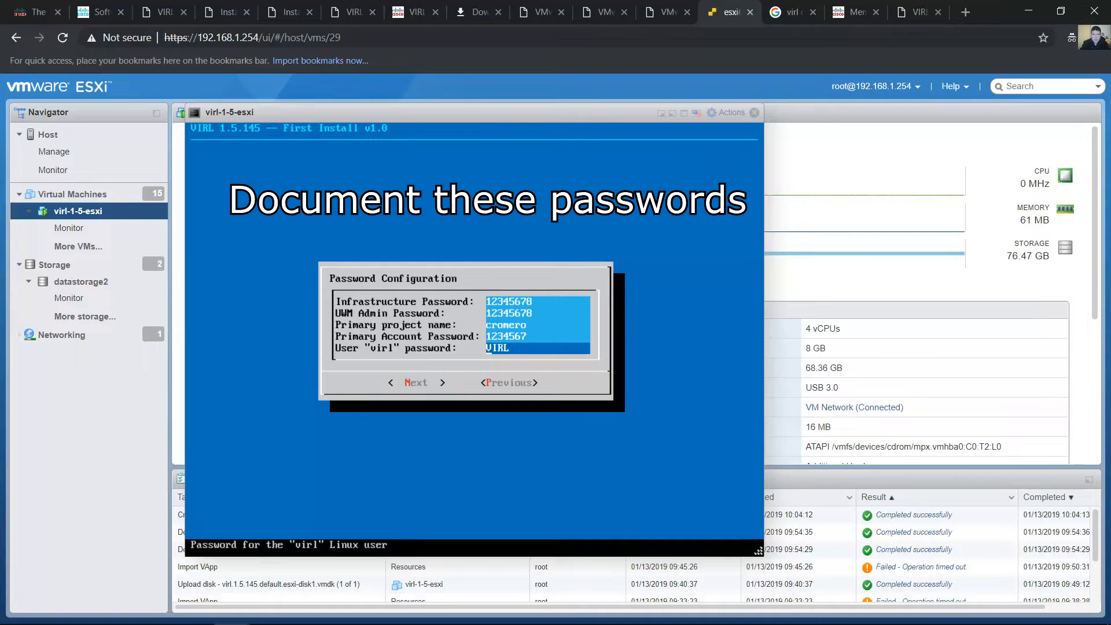
pyautogui.press('BackSpace')
pyautogui.press('BackSpace')
pyautogui.press('BackSpace')
pyautogui.press('BackSpace')
pyautogui.write('12345678')
# Complete the primary account password with its missing character, submit the passwords, and continue with cluster mode left disabled
pyautogui.press('Up')
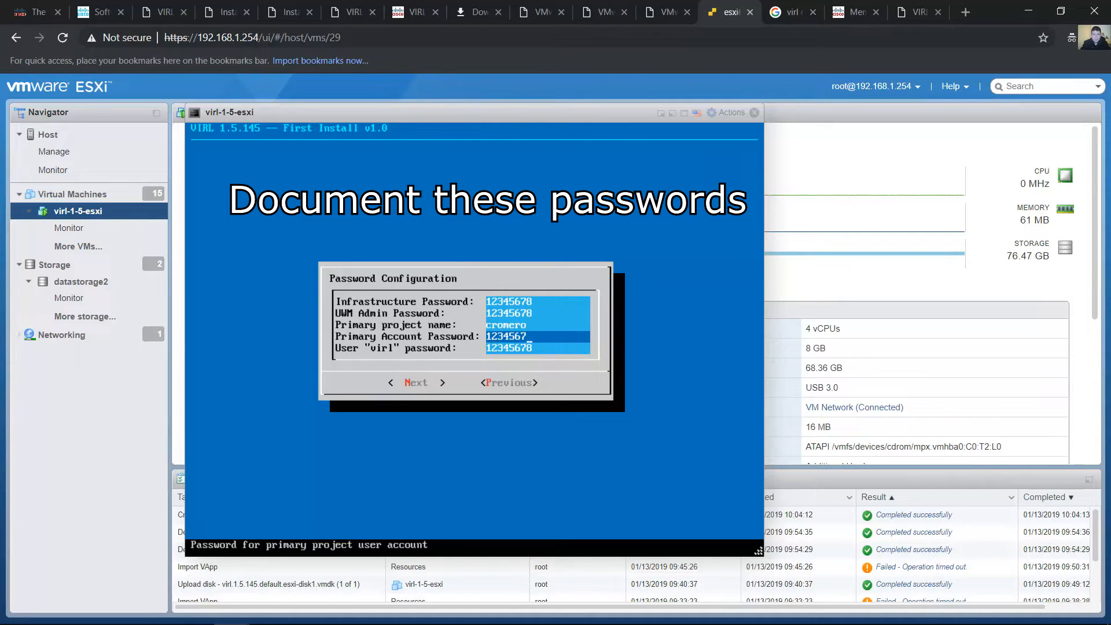
pyautogui.write('8')
pyautogui.press('Tab')
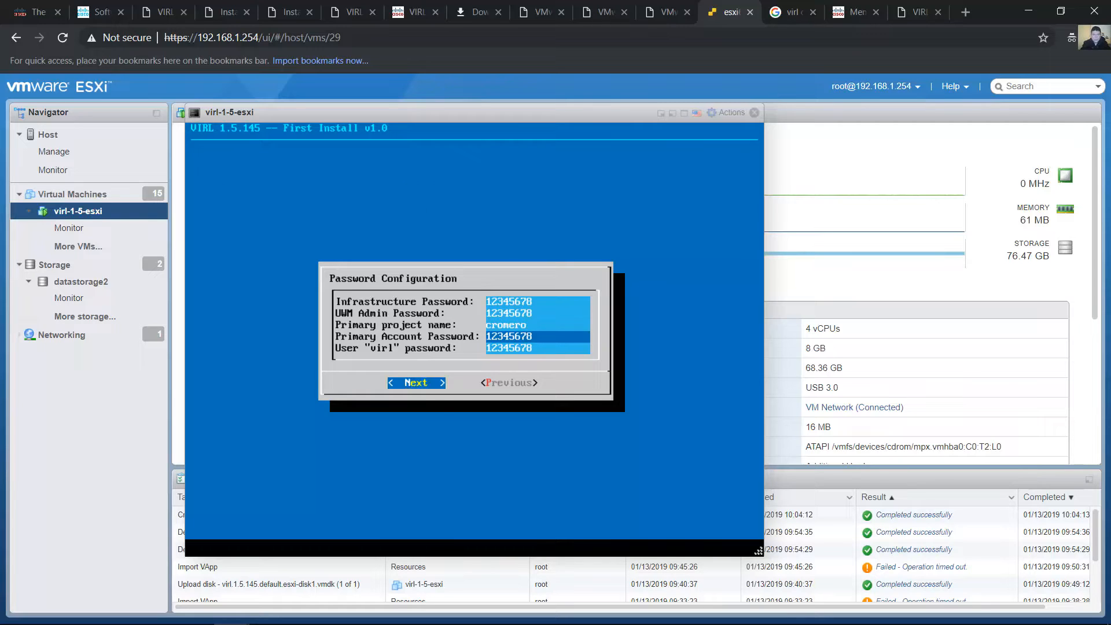
pyautogui.press('Return')
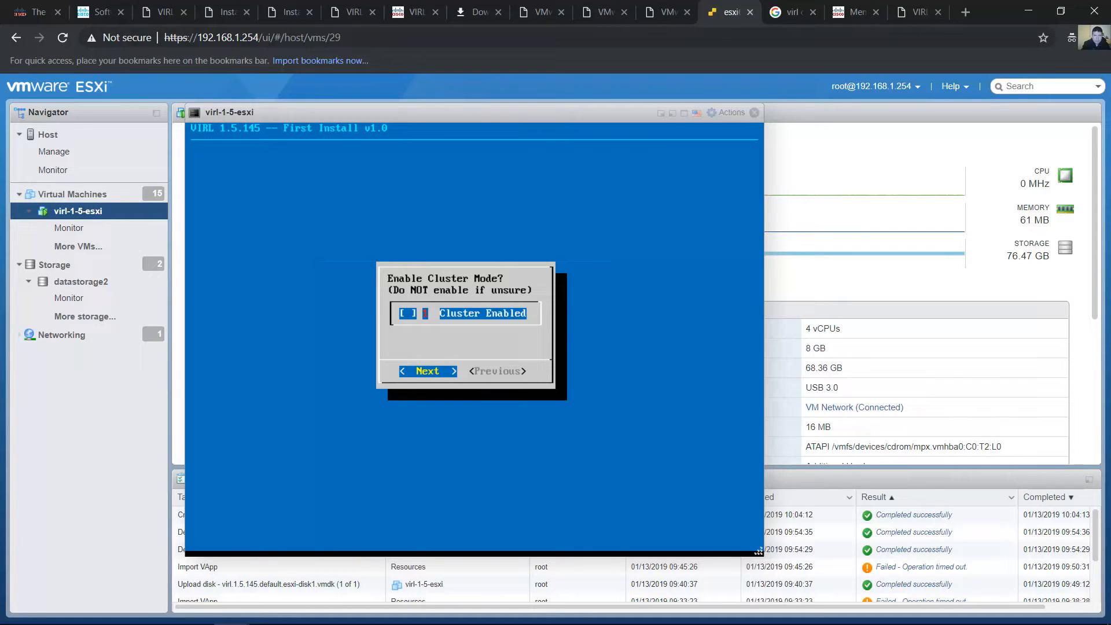
pyautogui.press('Return')
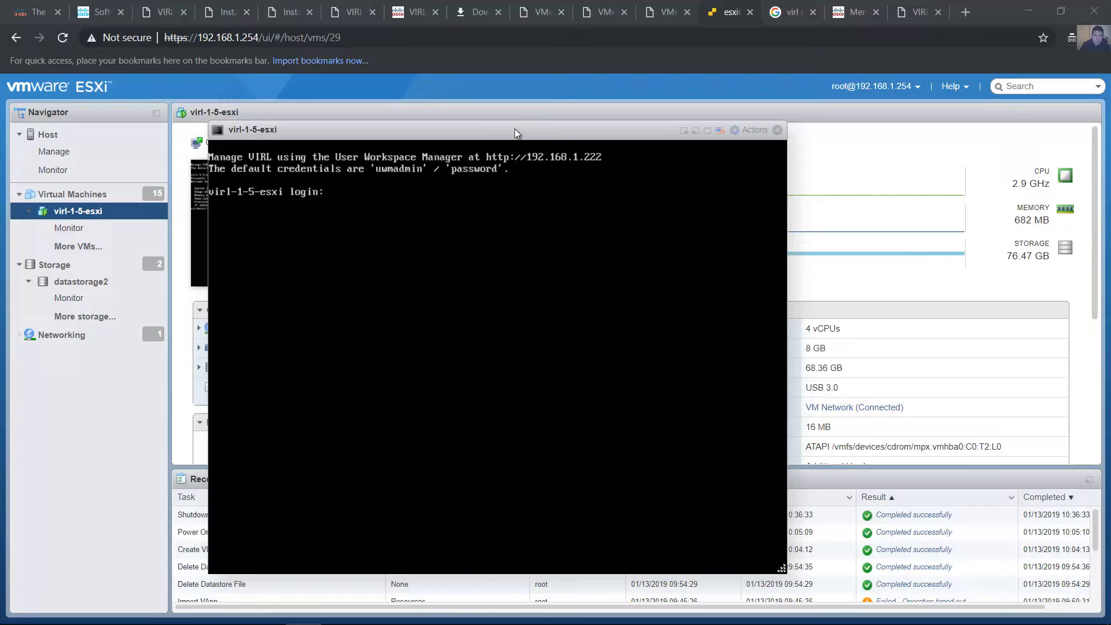
# Select English as the keyboard layout for the virl-1-5-esxi virtual machine's console
pyautogui.click(516, 130)
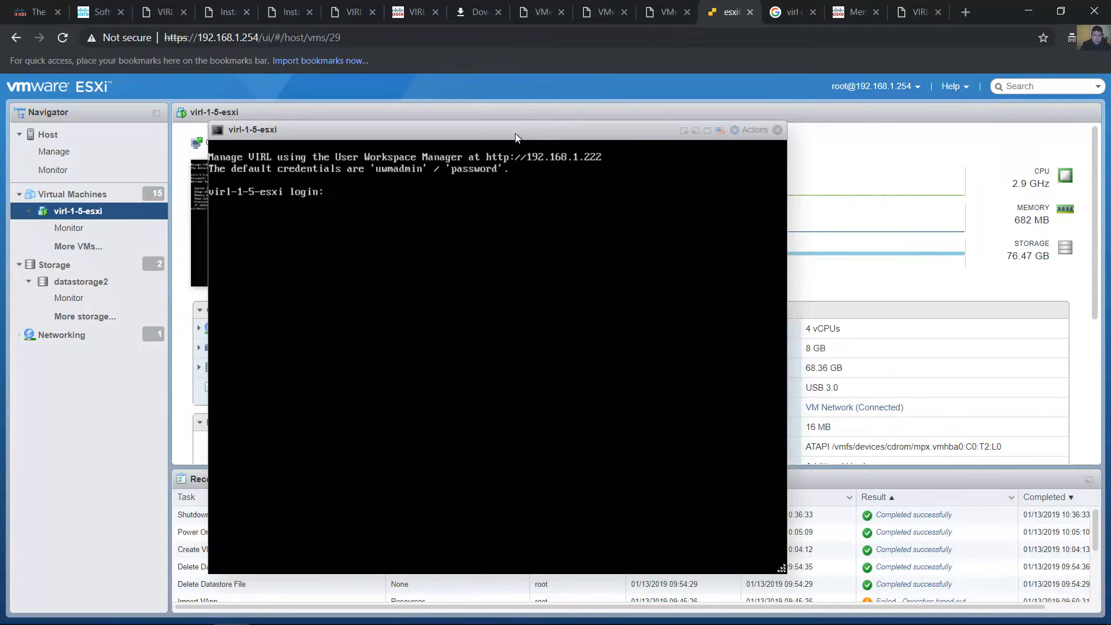
pyautogui.click(720, 131)
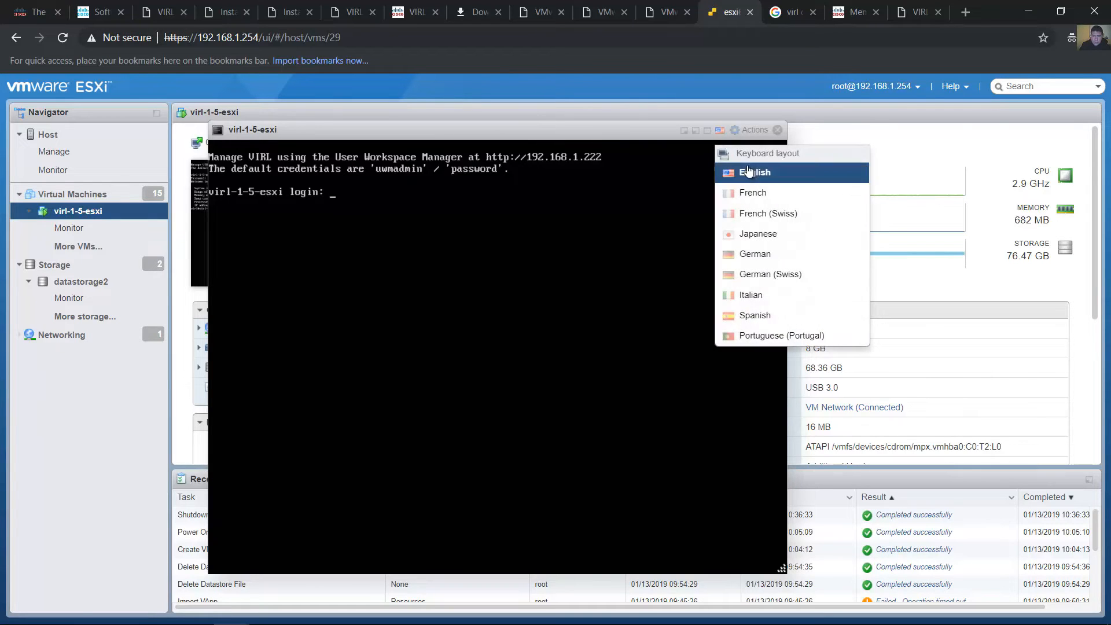
pyautogui.click(750, 175)
pyautogui.click(720, 132)
pyautogui.click(749, 174)
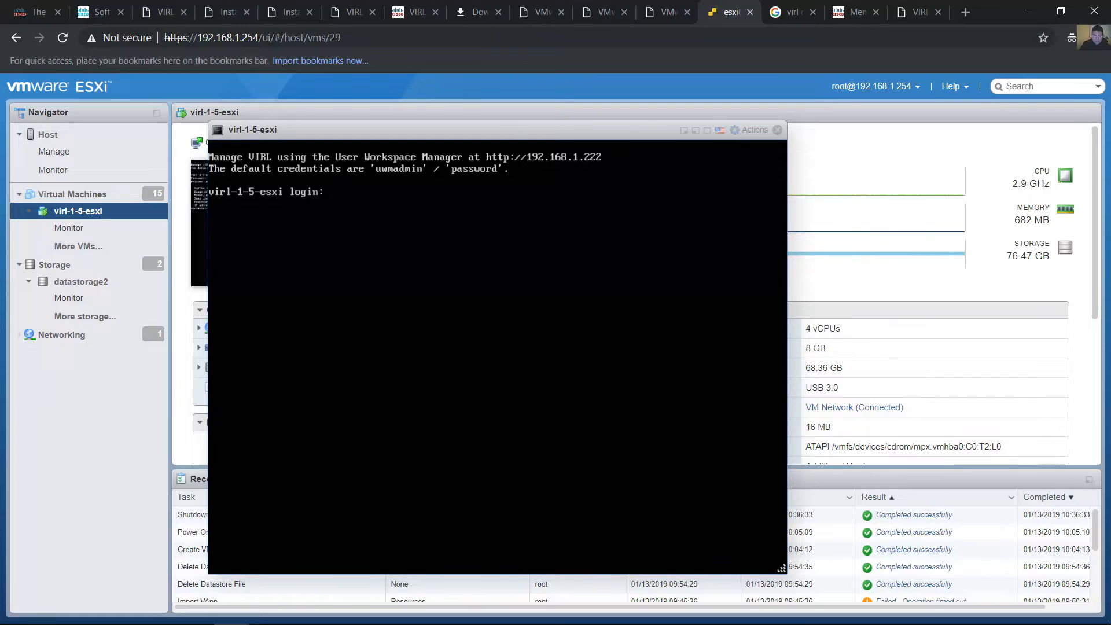
# Log in to the virtual machine's console as "virl" with the account password, and close the console
pyautogui.write('virl')
pyautogui.press('Return')
pyautogui.press('Return')
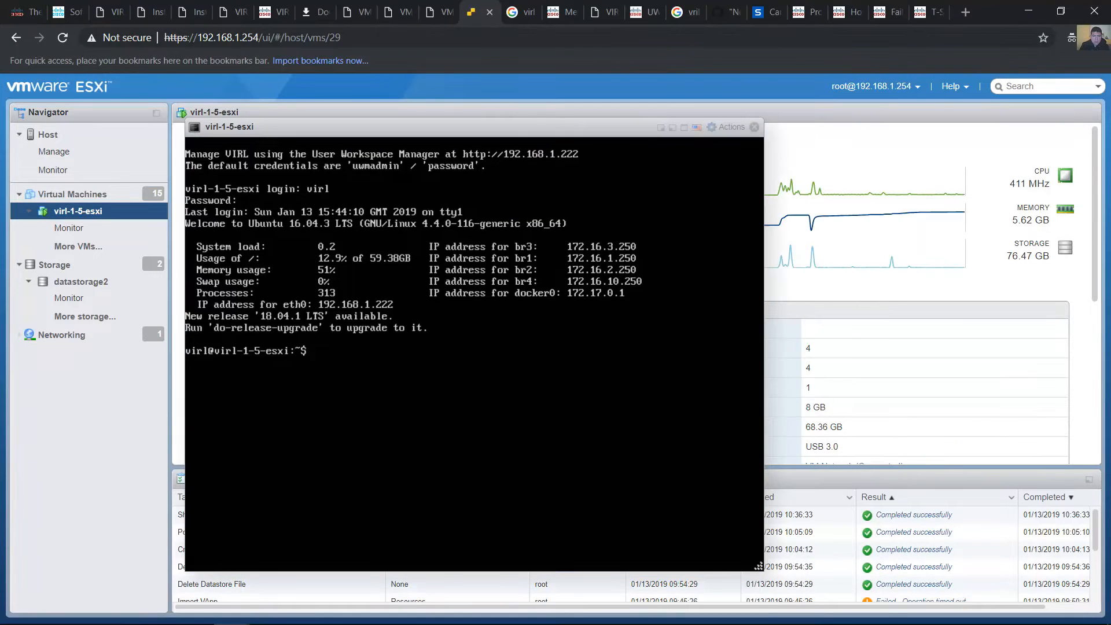
pyautogui.click(754, 127)
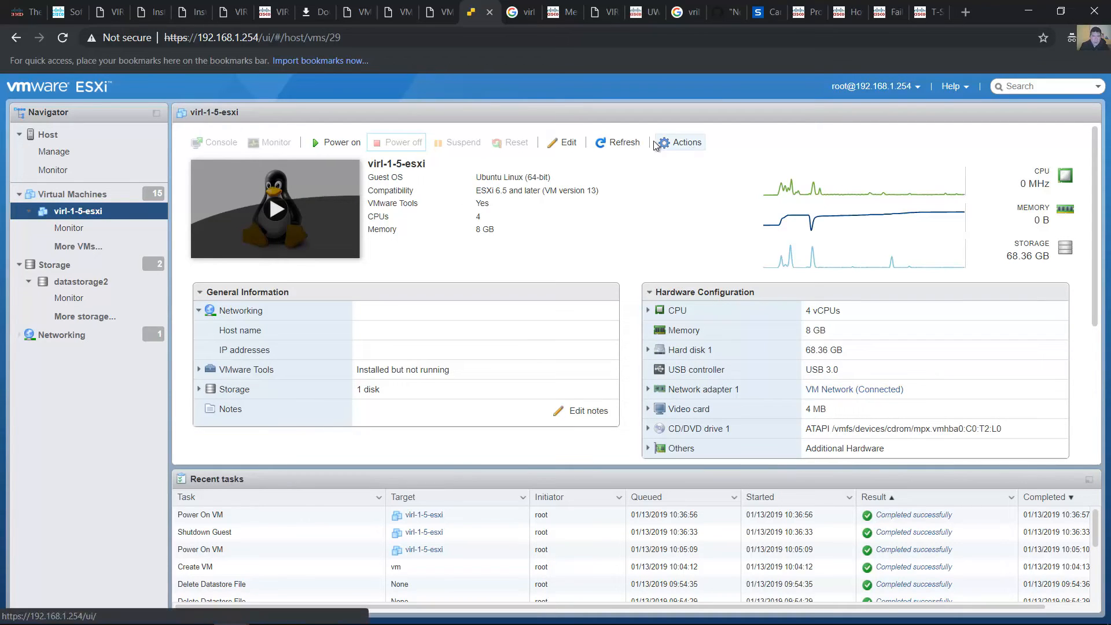
# Enable "Expose hardware assisted virtualization to the guest OS" in the CPU settings of virl-1-5-esxi and save the configuration
pyautogui.click(569, 142)
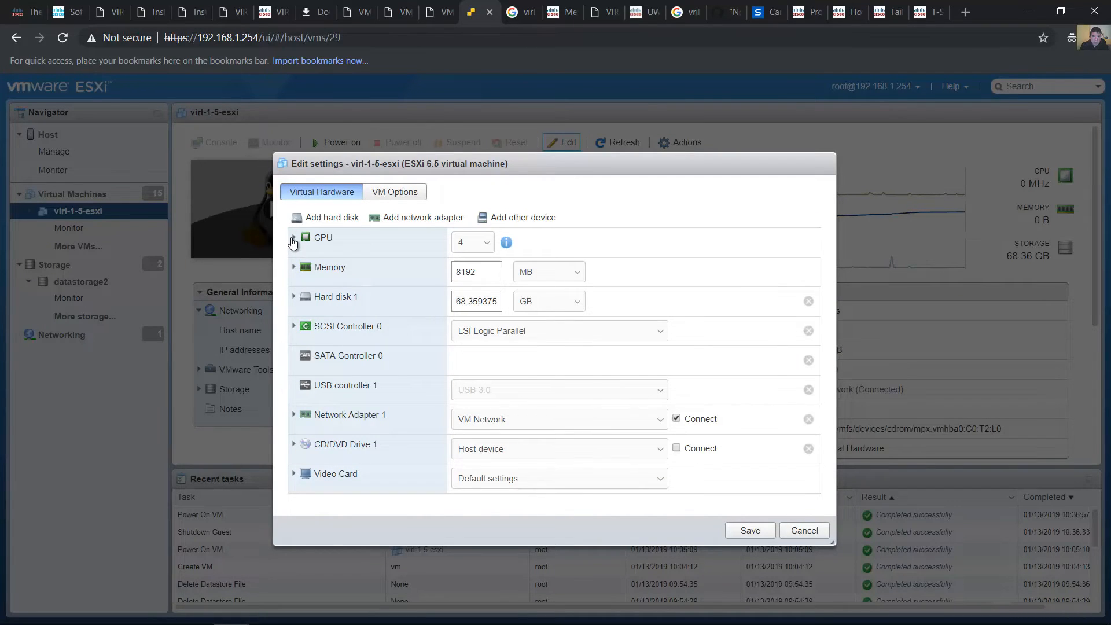
pyautogui.click(293, 239)
pyautogui.moveTo(831, 293); pyautogui.dragTo(829, 325)
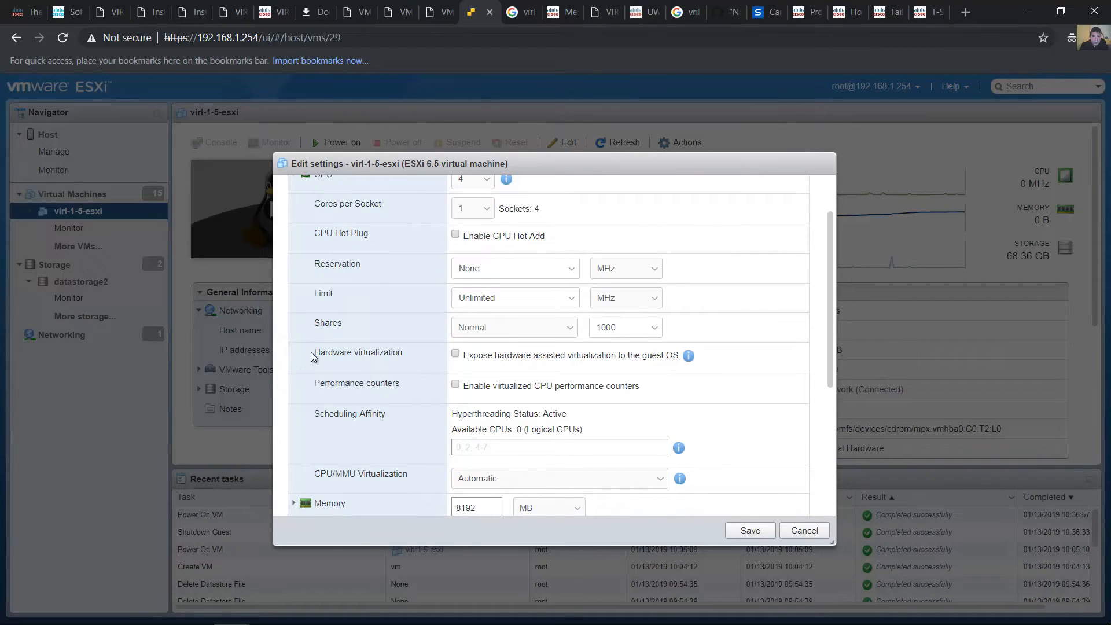
pyautogui.moveTo(313, 354); pyautogui.dragTo(396, 354)
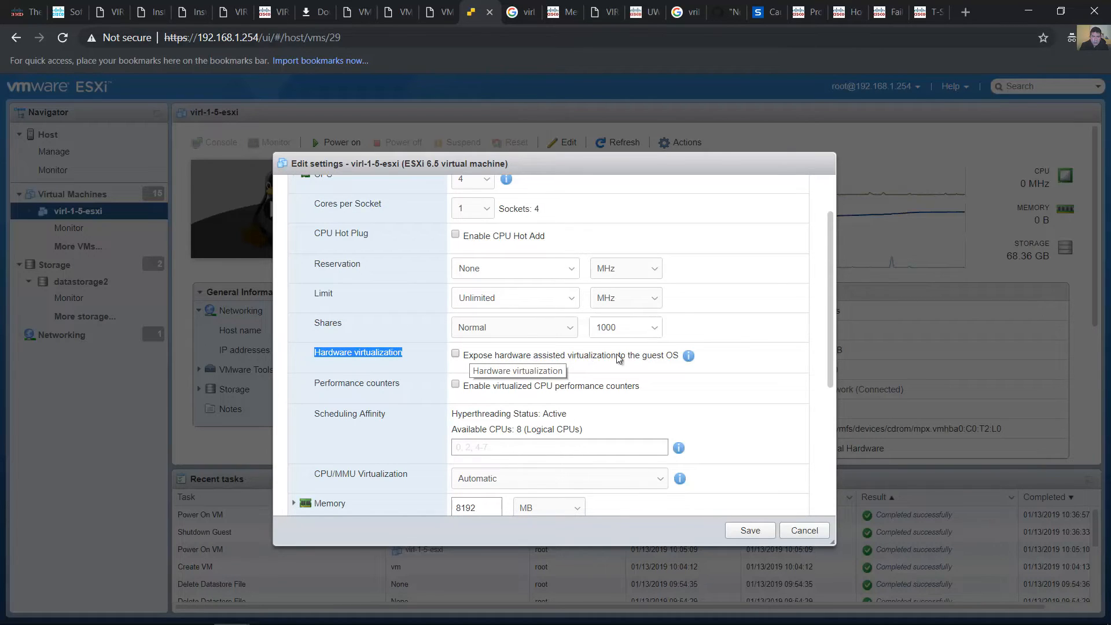
pyautogui.click(456, 354)
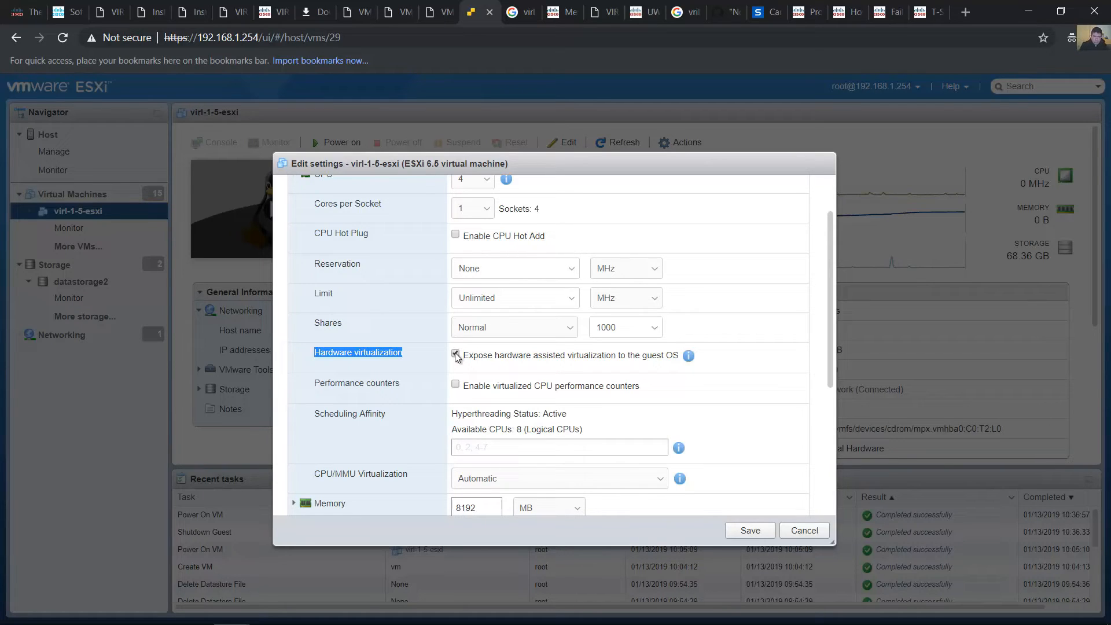
pyautogui.moveTo(831, 346); pyautogui.dragTo(831, 317)
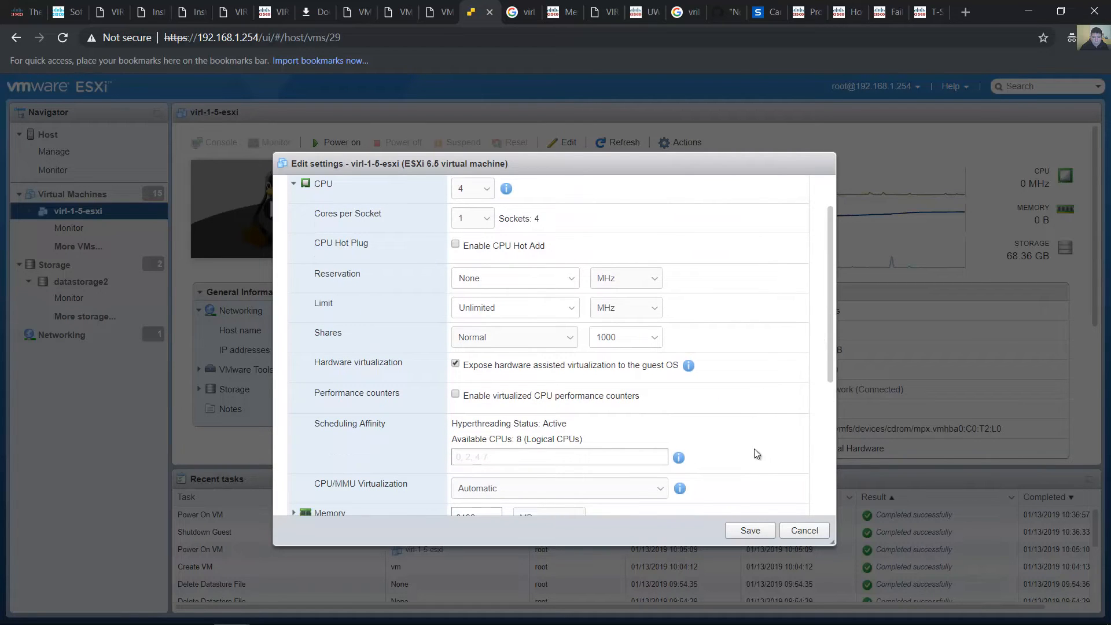
pyautogui.click(764, 526)
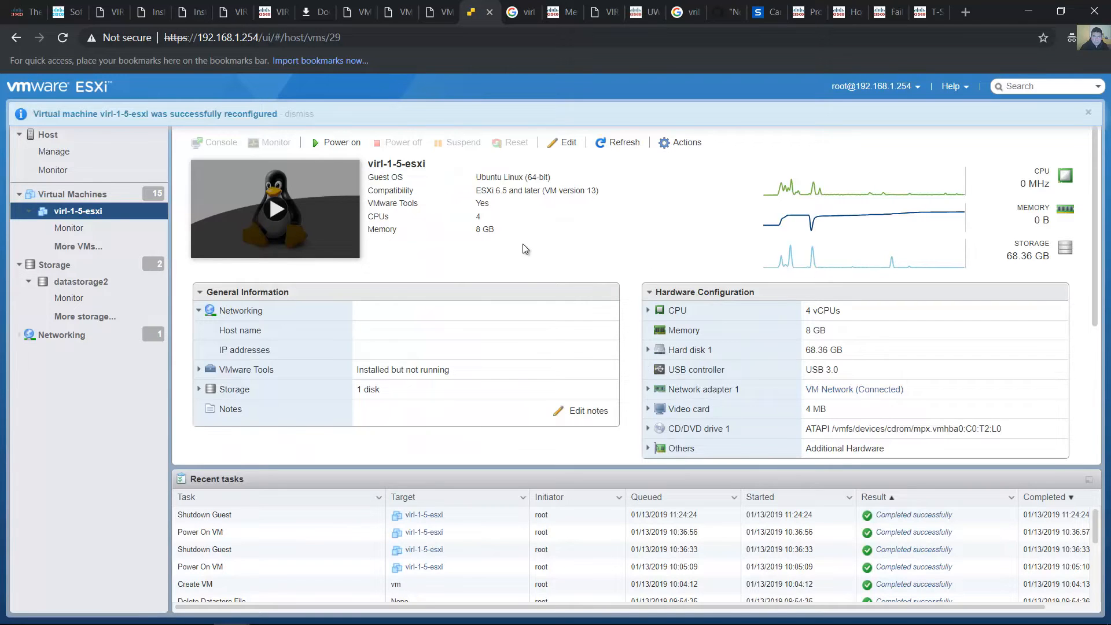
# Power on the virl-1-5-esxi virtual machine and open its console
pyautogui.click(344, 147)
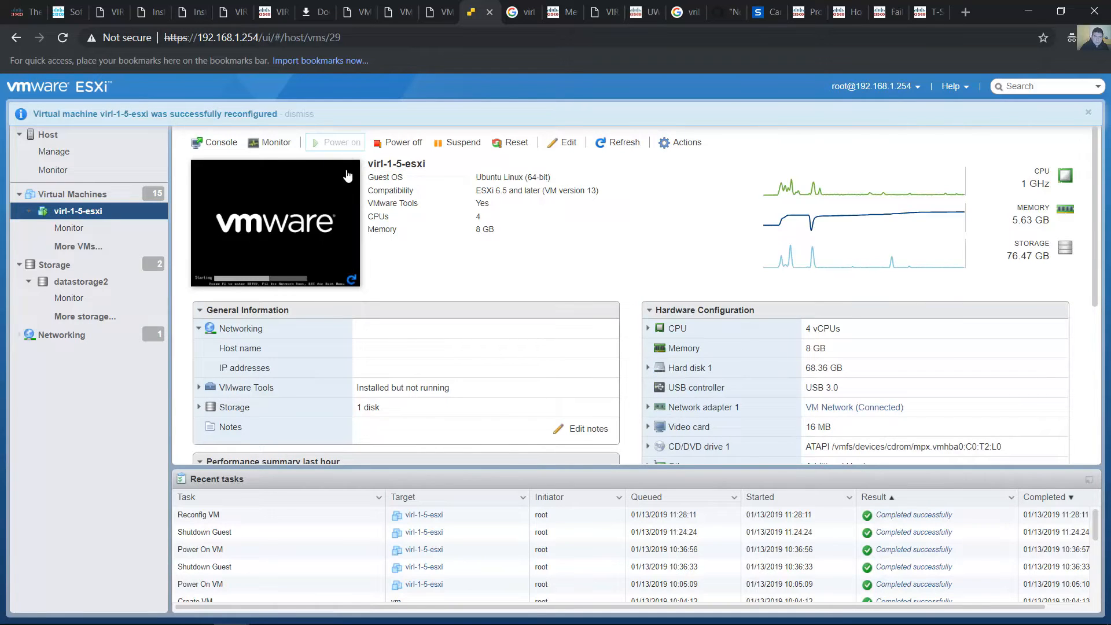
pyautogui.click(342, 215)
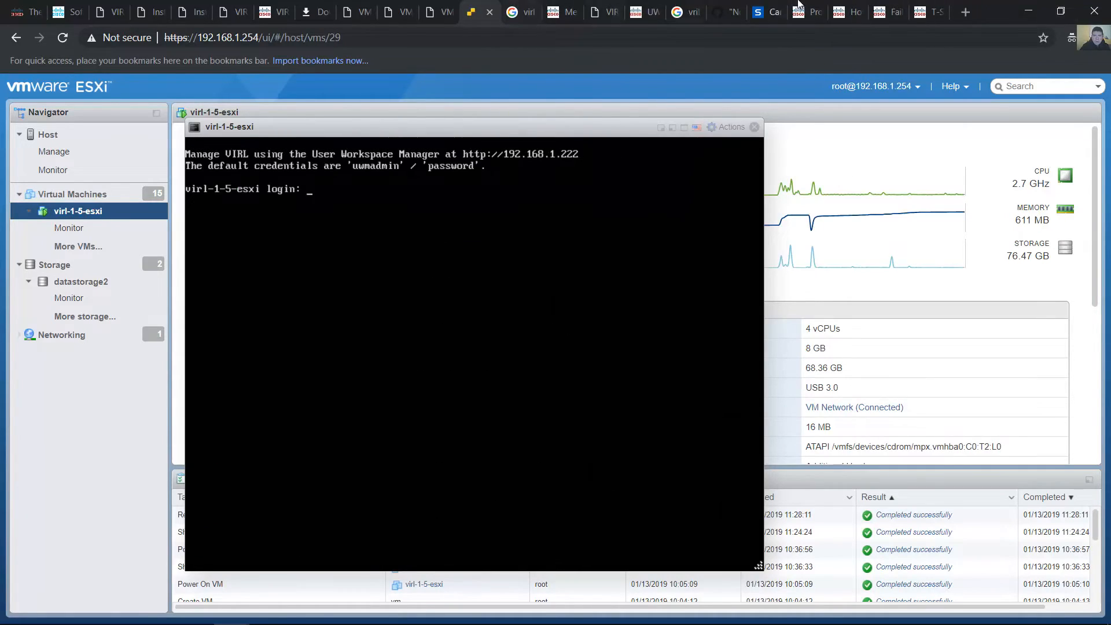
# Open the User Workspace Manager at 192.168.1.222 in a new browser tab
pyautogui.click(1016, 5)
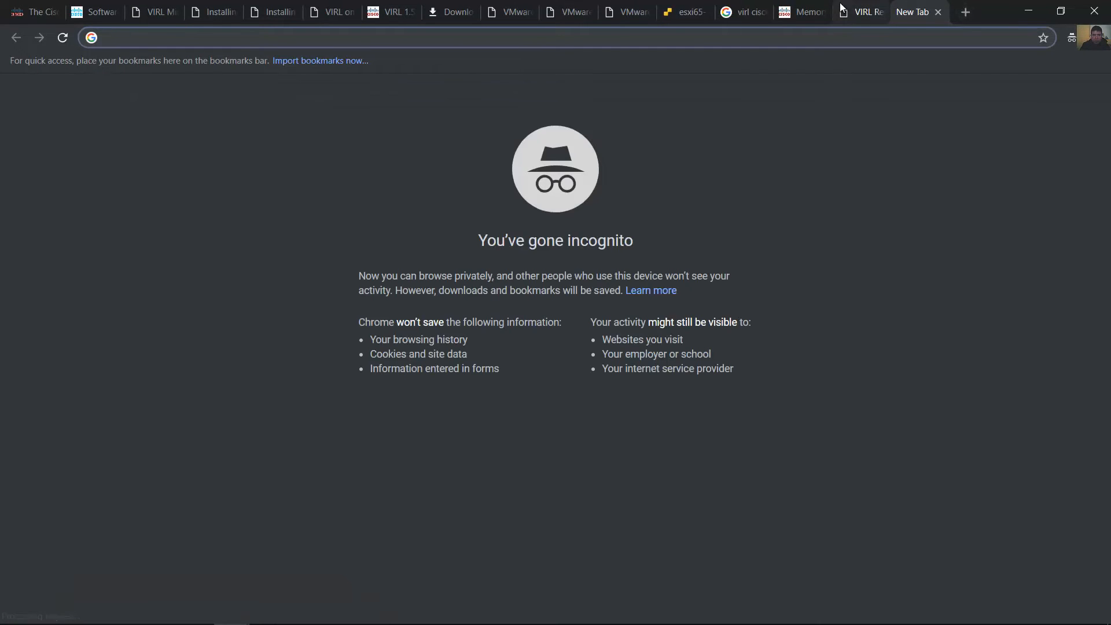
pyautogui.write('192.1')
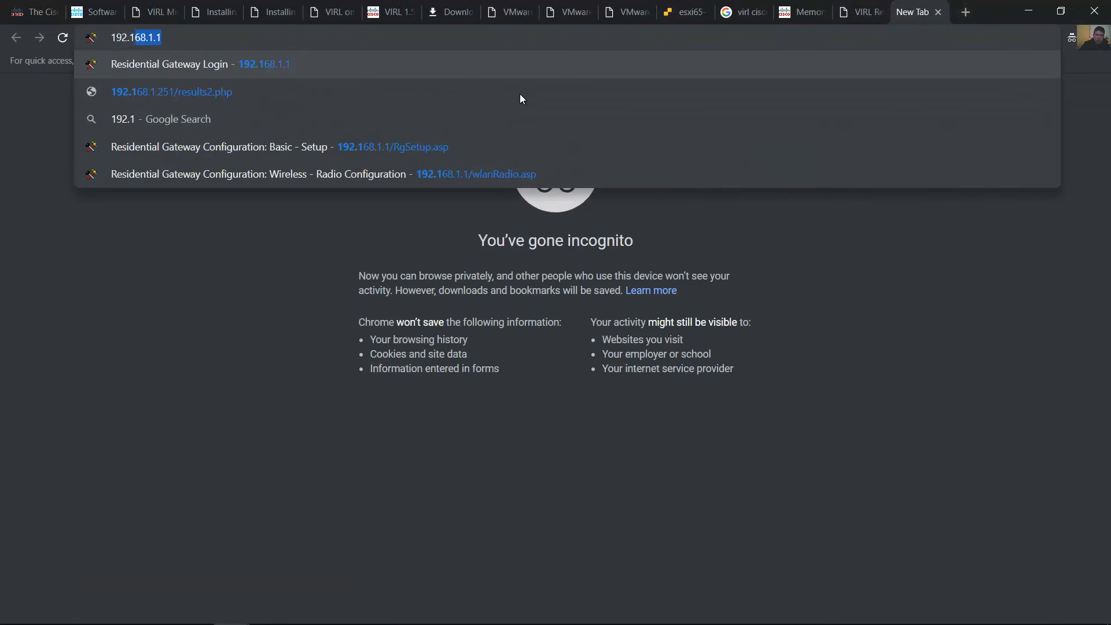
pyautogui.write('68.1.222')
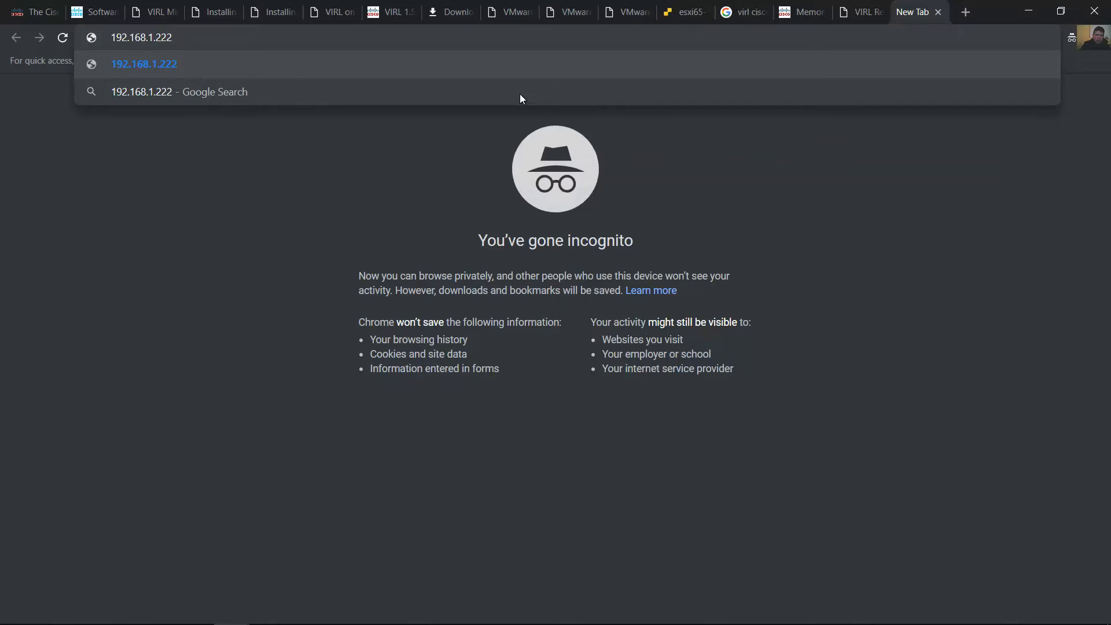
pyautogui.press('Return')
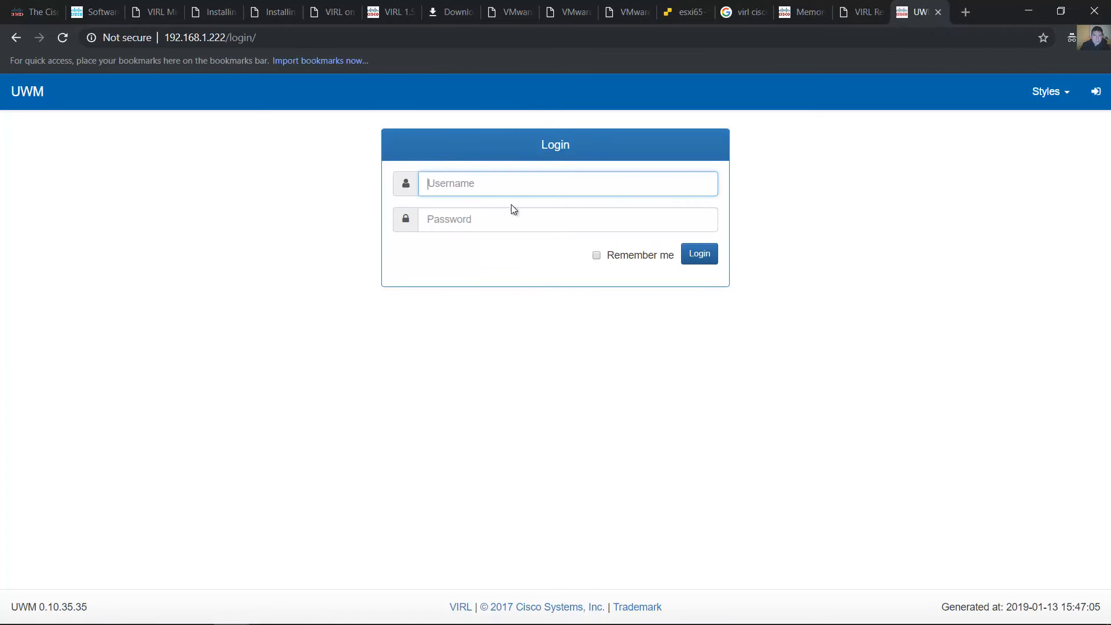
# Log in to the User Workspace Manager as uwmadmin with the account password
pyautogui.hotkey('ctrl', 'w')
pyautogui.write('uwm')
pyautogui.write('ad')
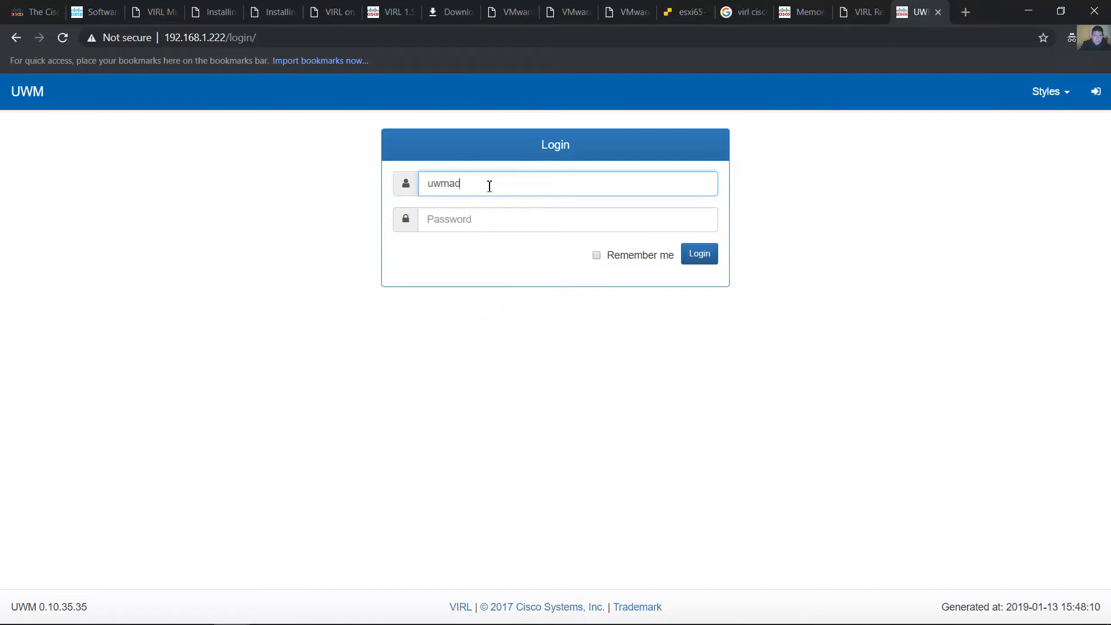
pyautogui.write('min')
pyautogui.press('Tab')
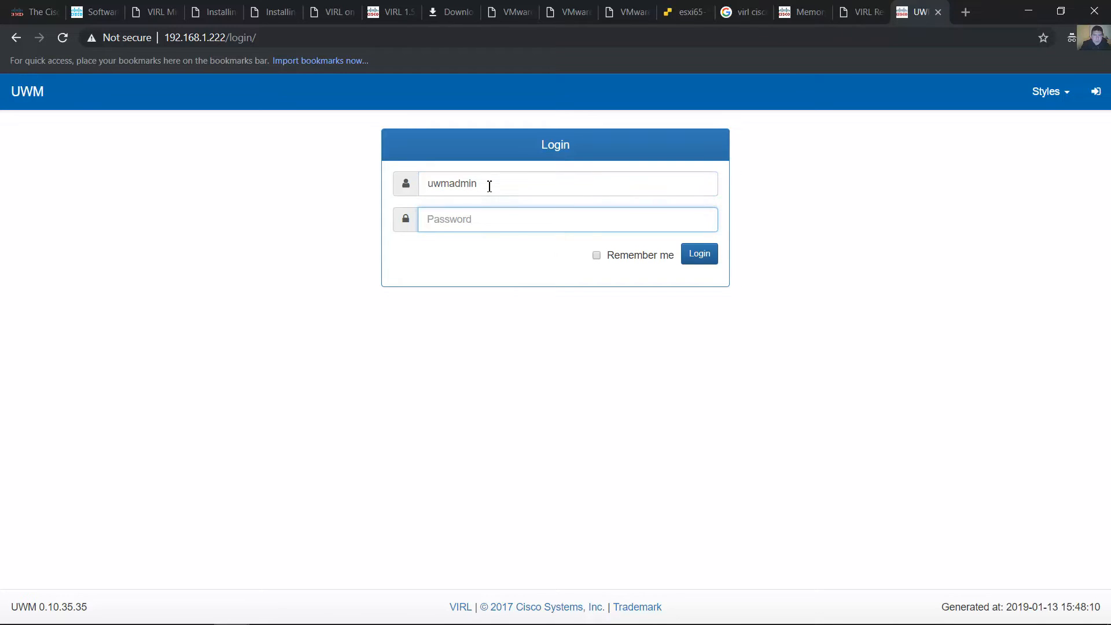
pyautogui.write('•••••••••••')
pyautogui.click(704, 254)
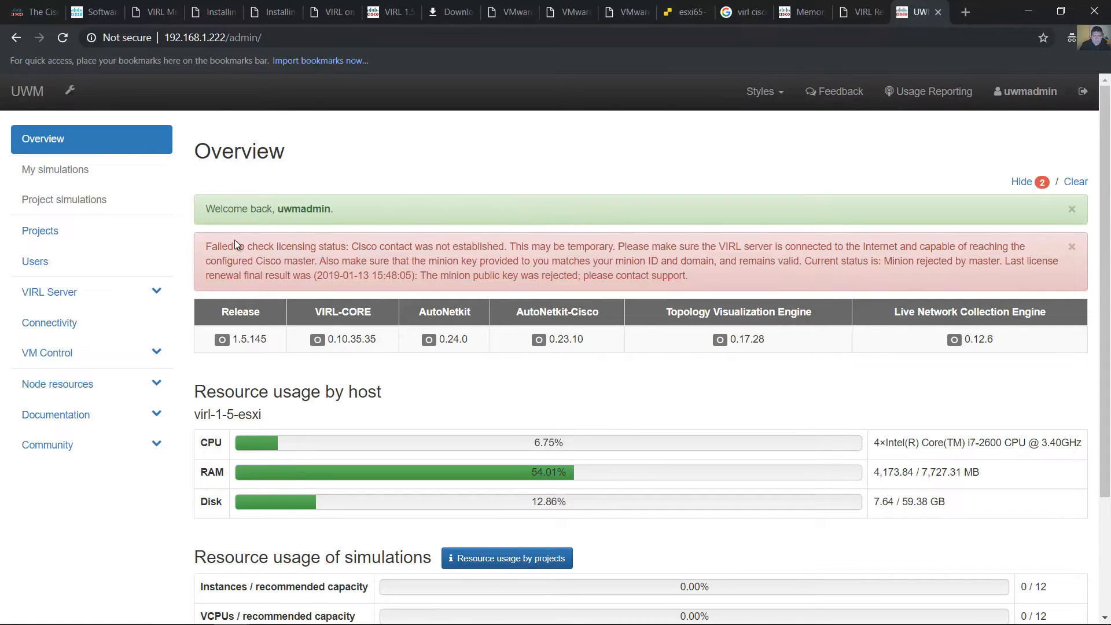
# Open the VIRL Server's Salt Configuration and Status page and review the connection status of the Cisco salt masters
pyautogui.moveTo(211, 252); pyautogui.dragTo(372, 252)
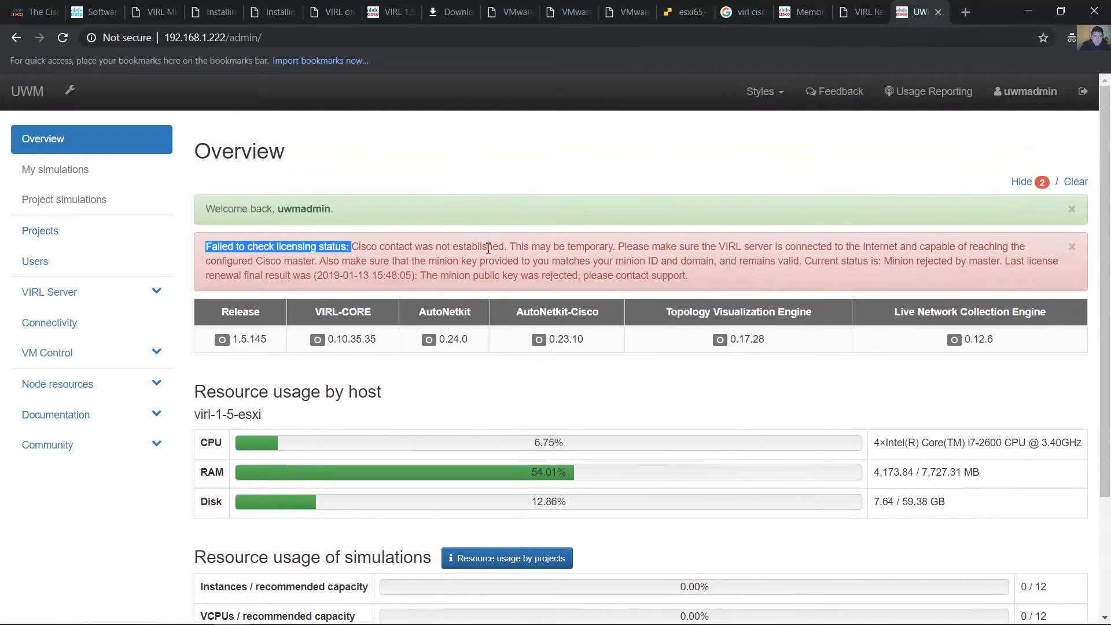
pyautogui.click(73, 295)
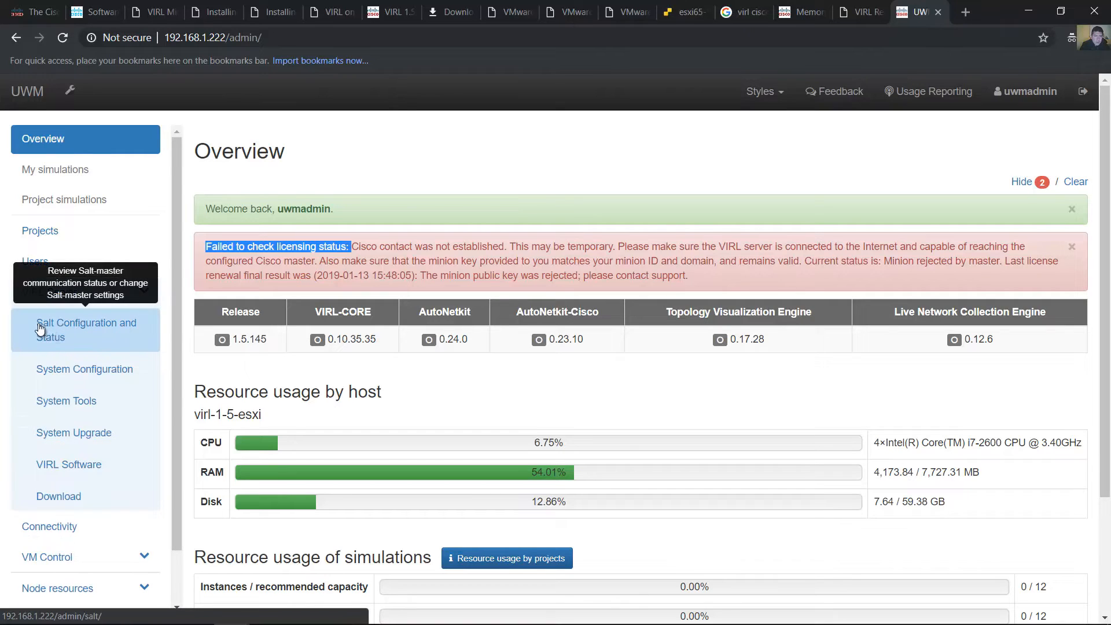
pyautogui.click(89, 328)
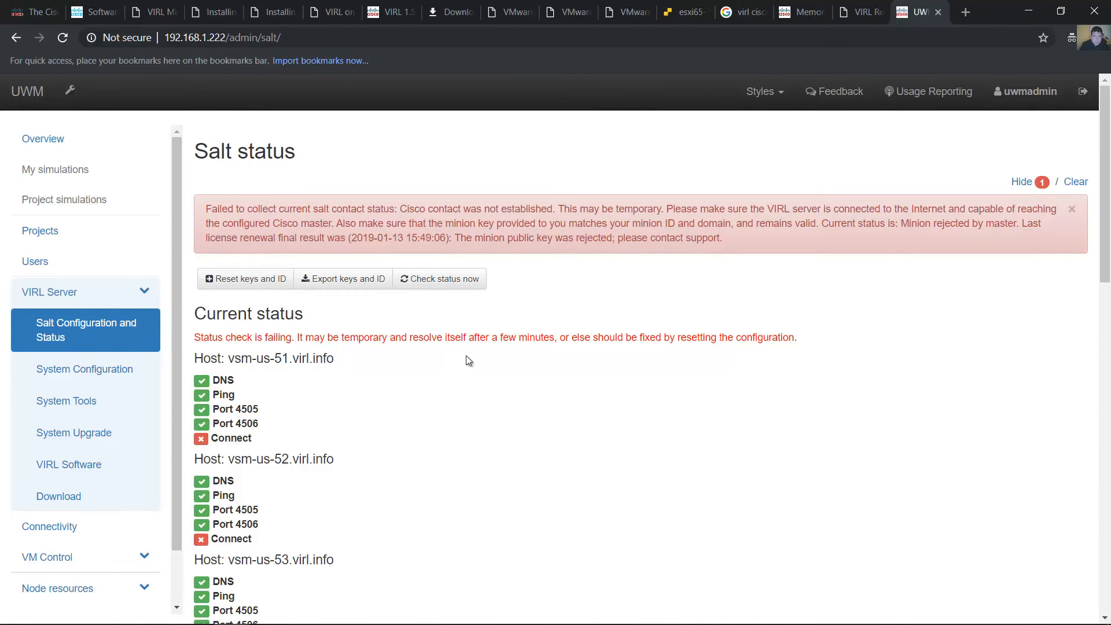
pyautogui.scroll(-1, 467, 356)
pyautogui.scroll(-1, 466, 355)
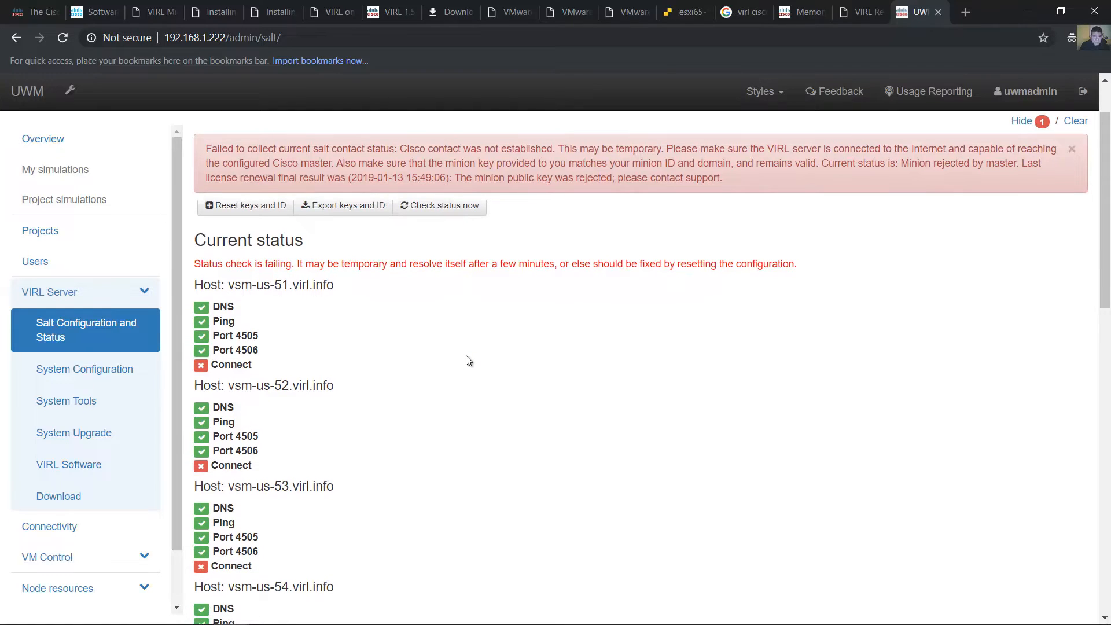
pyautogui.scroll(2, 467, 355)
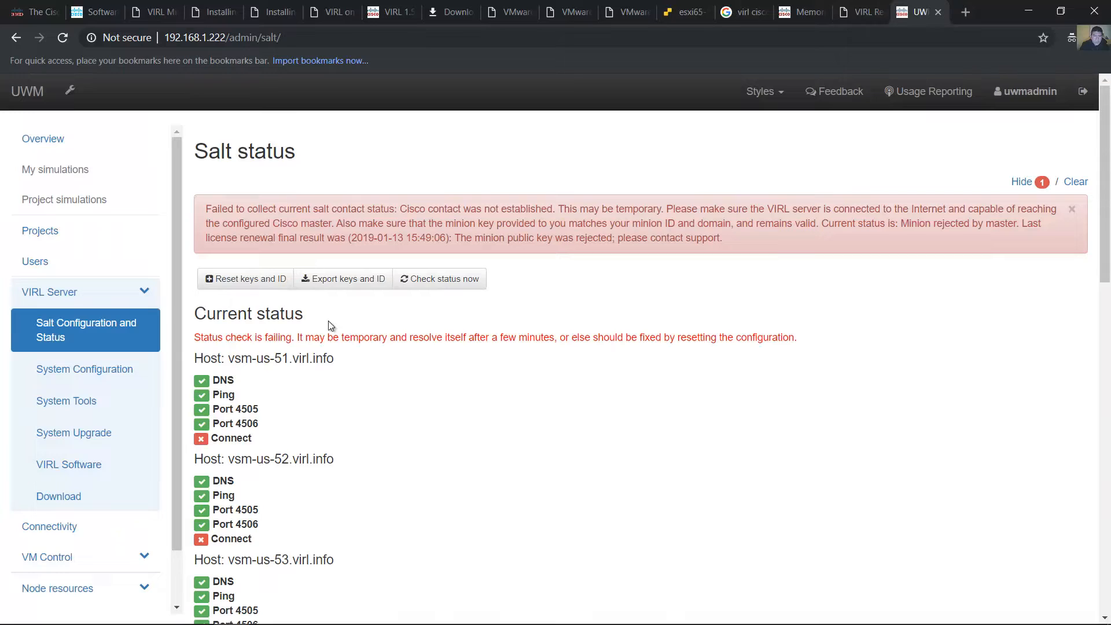
# Open the form for resetting the Salt keys and ID, and load the minion's private key from the .pem file in the tmp folder
pyautogui.click(250, 281)
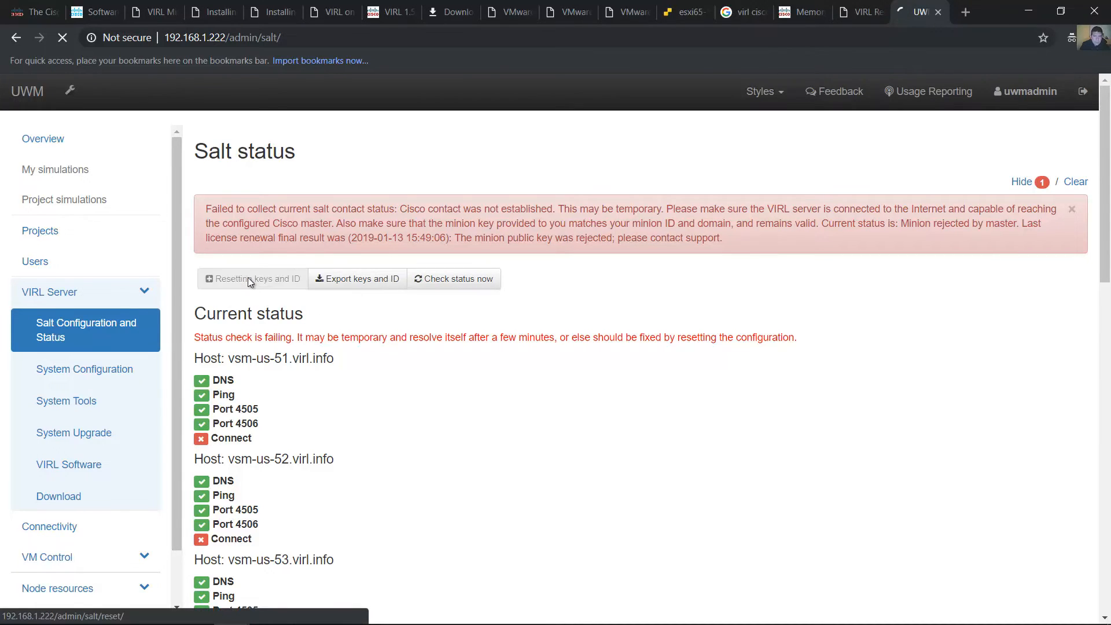
pyautogui.scroll(-1, 613, 333)
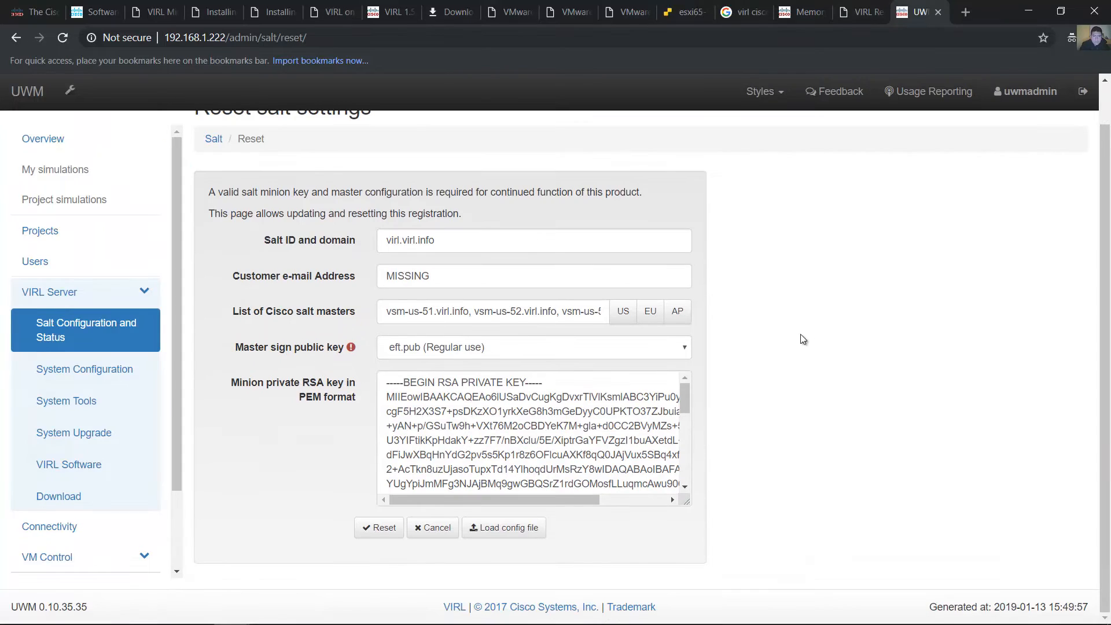
pyautogui.click(520, 529)
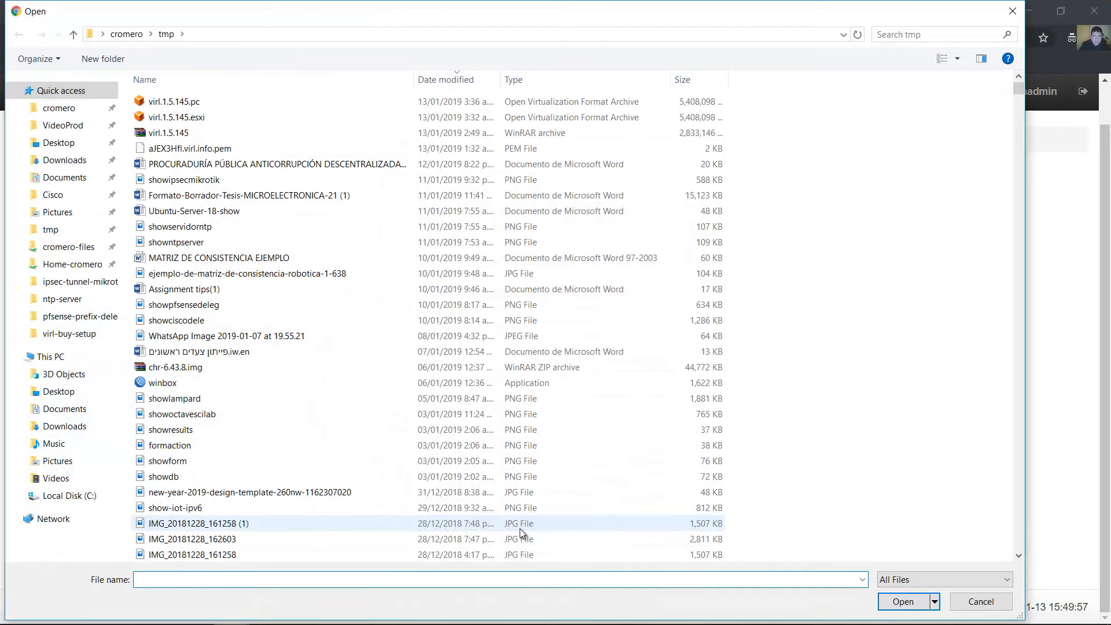
pyautogui.click(173, 149)
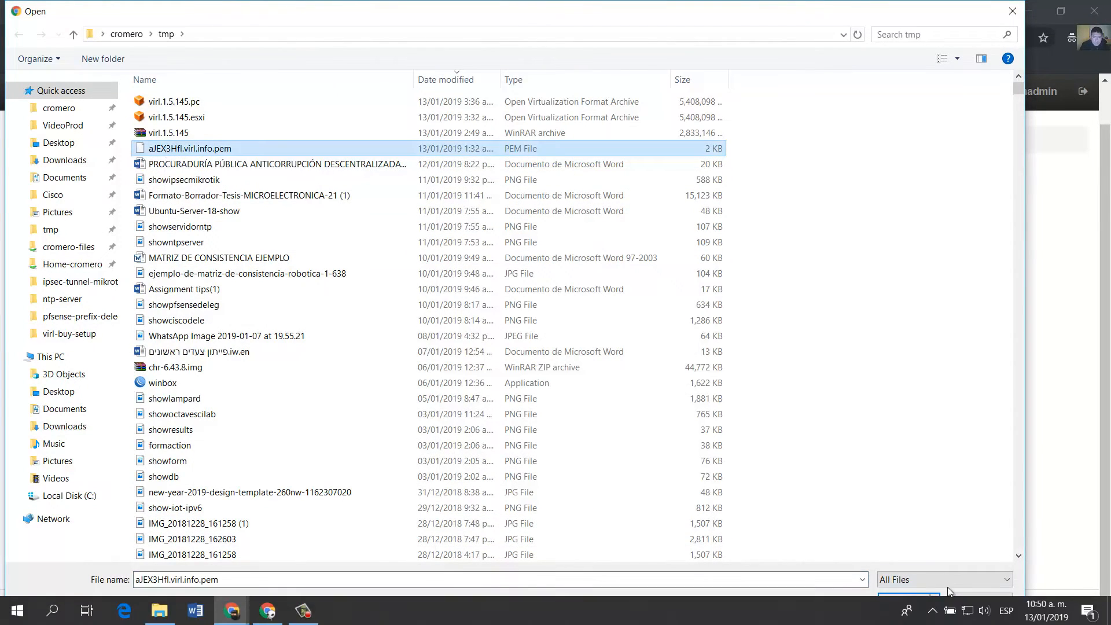
pyautogui.click(902, 601)
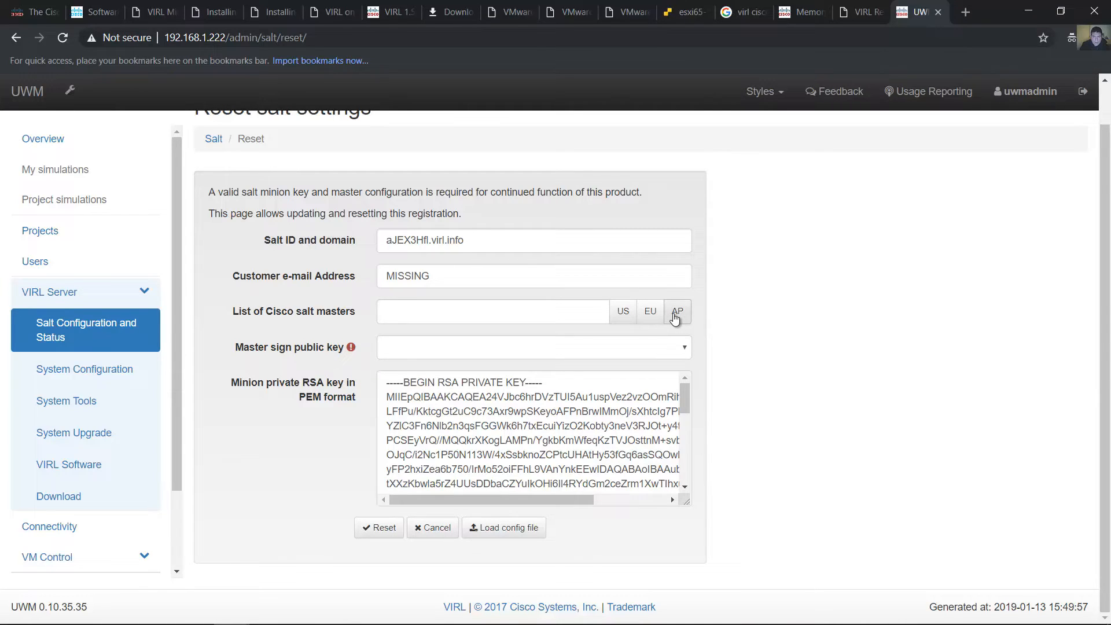
# Use the US list of Cisco salt masters and the eft.pub (Regular use) master sign public key, and apply the Salt reset
pyautogui.click(622, 314)
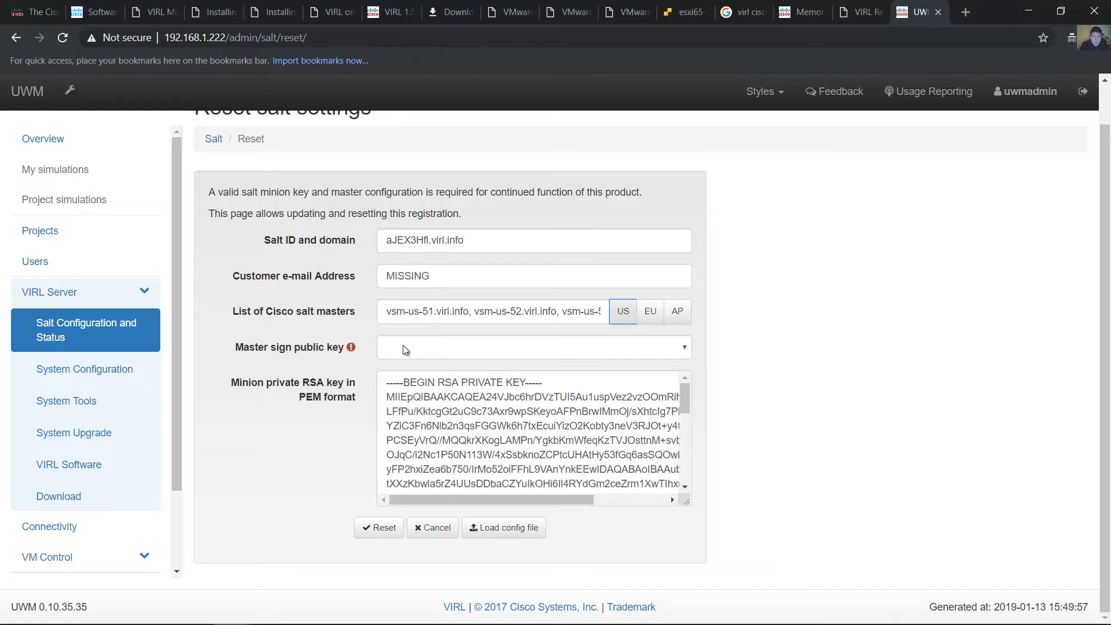
pyautogui.click(680, 350)
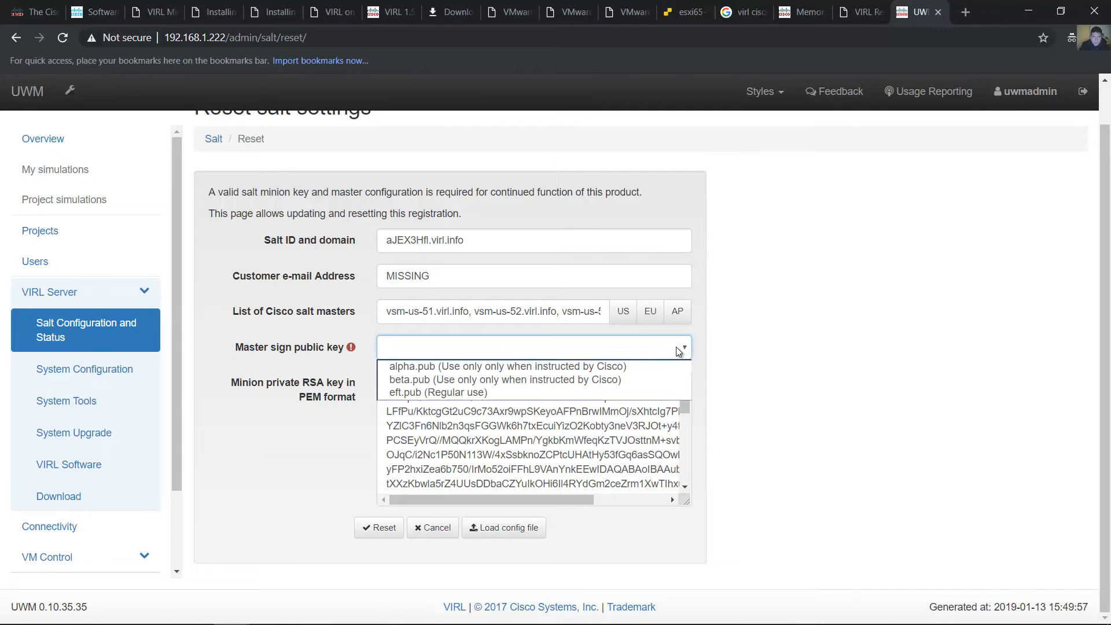
pyautogui.click(448, 391)
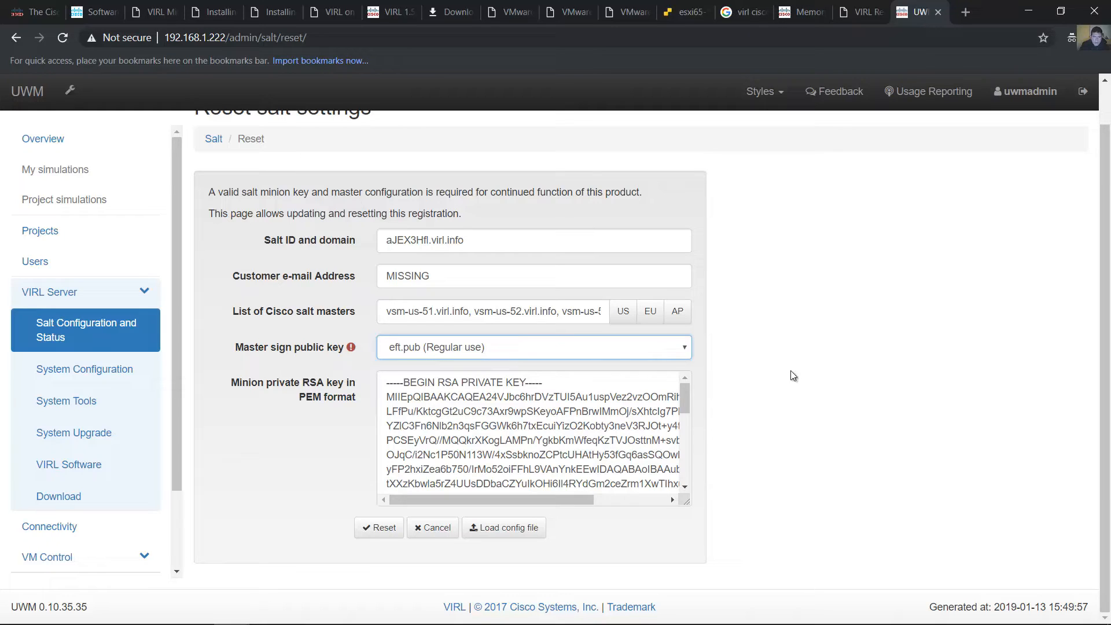
pyautogui.click(376, 529)
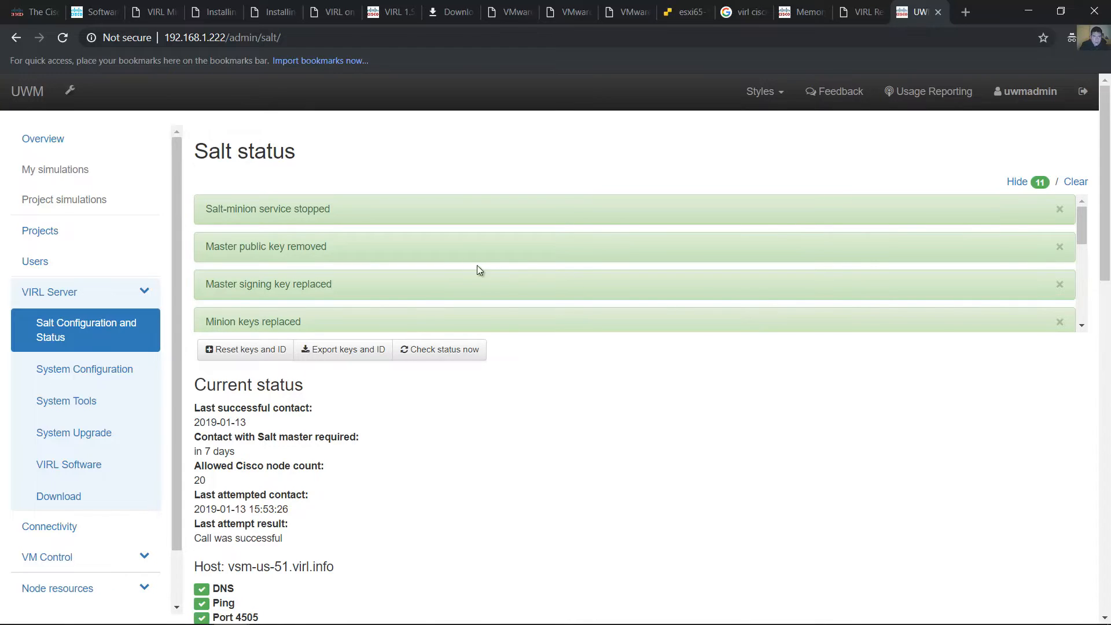
pyautogui.scroll(-5, 591, 377)
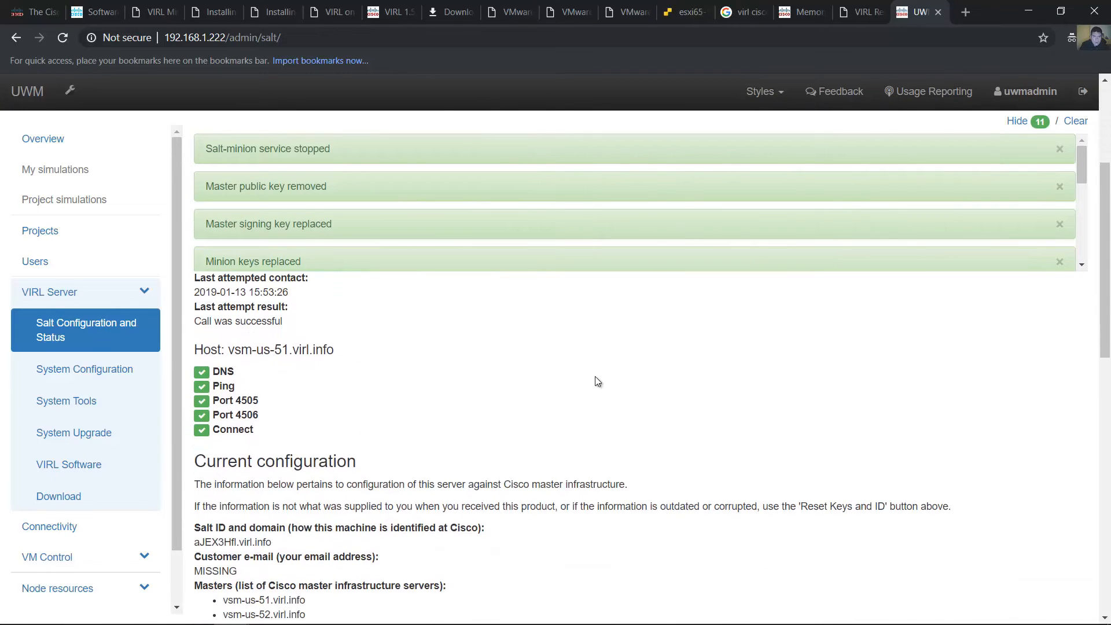
# Review the Salt status page, including the reset messages, the last contact result, the host checks and the current configuration keys
pyautogui.scroll(4, 595, 376)
pyautogui.scroll(1, 598, 380)
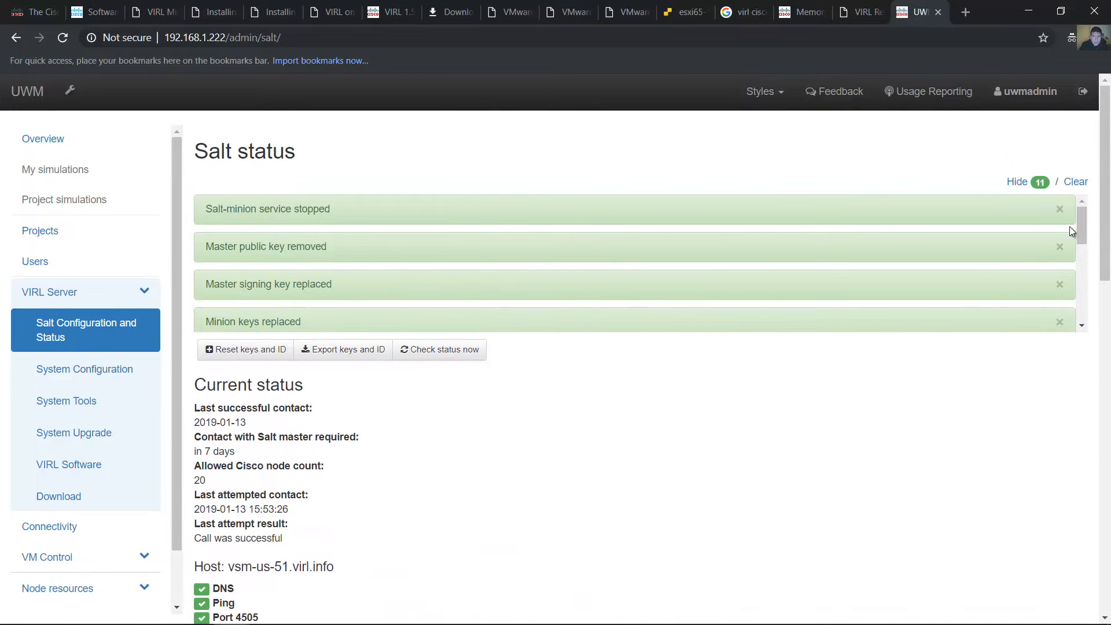
pyautogui.moveTo(1106, 210); pyautogui.dragTo(1105, 212)
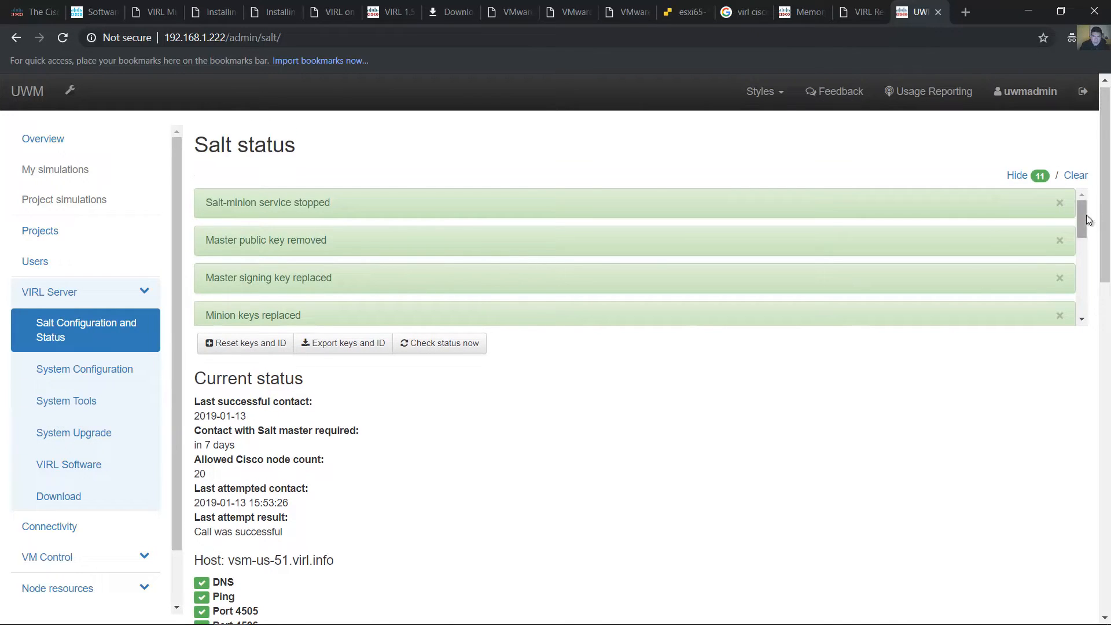
pyautogui.moveTo(1081, 223); pyautogui.dragTo(1108, 281)
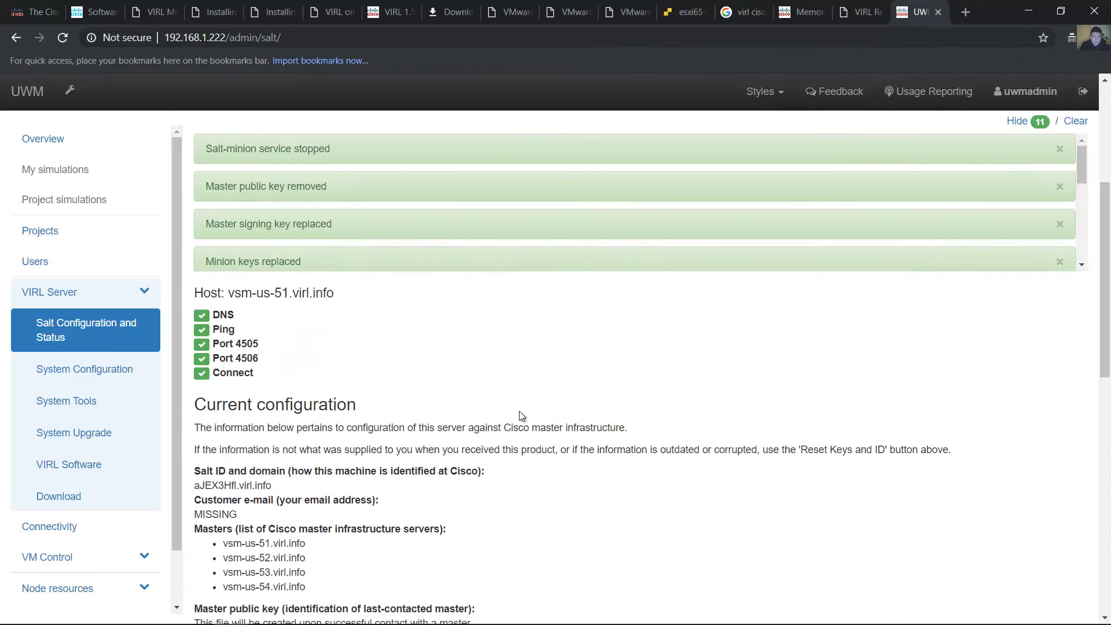
pyautogui.scroll(4, 1102, 298)
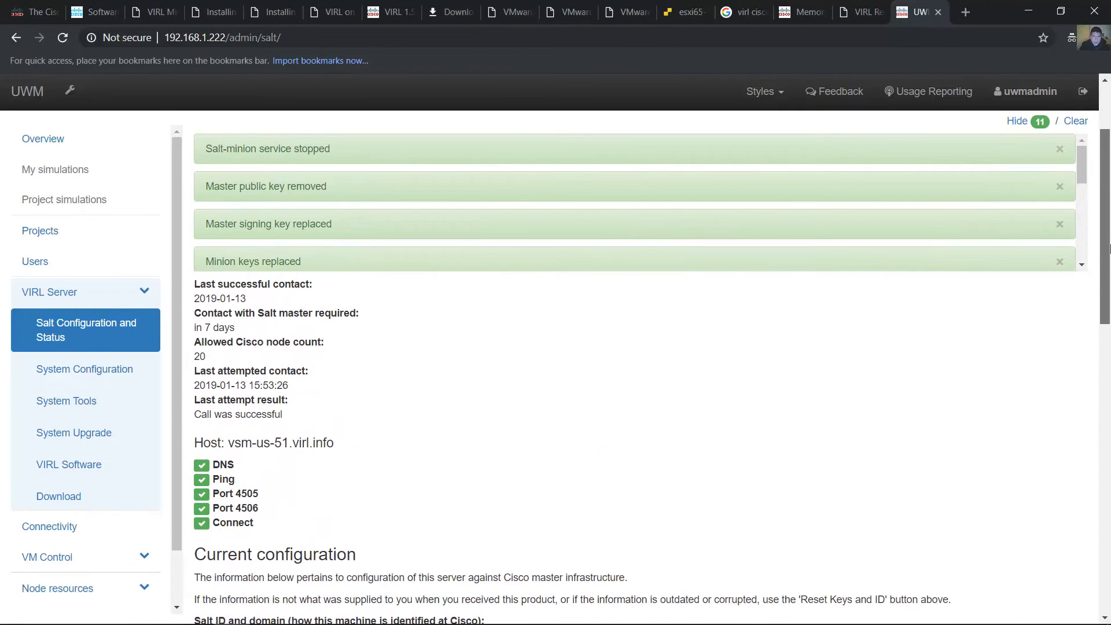
pyautogui.scroll(-8, 1108, 288)
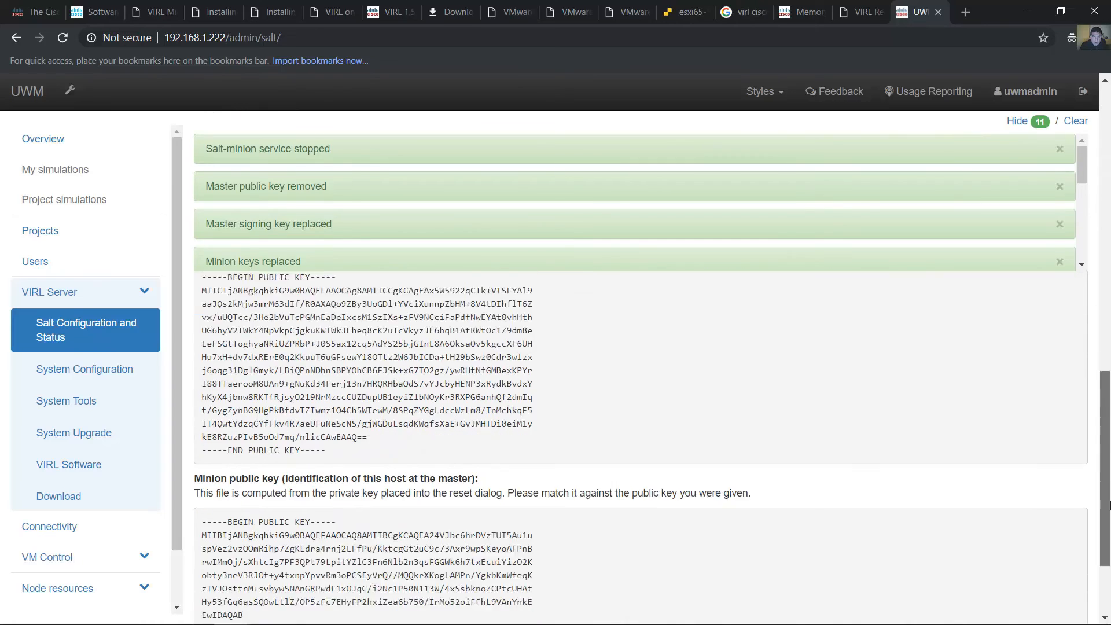
pyautogui.scroll(12, 1079, 349)
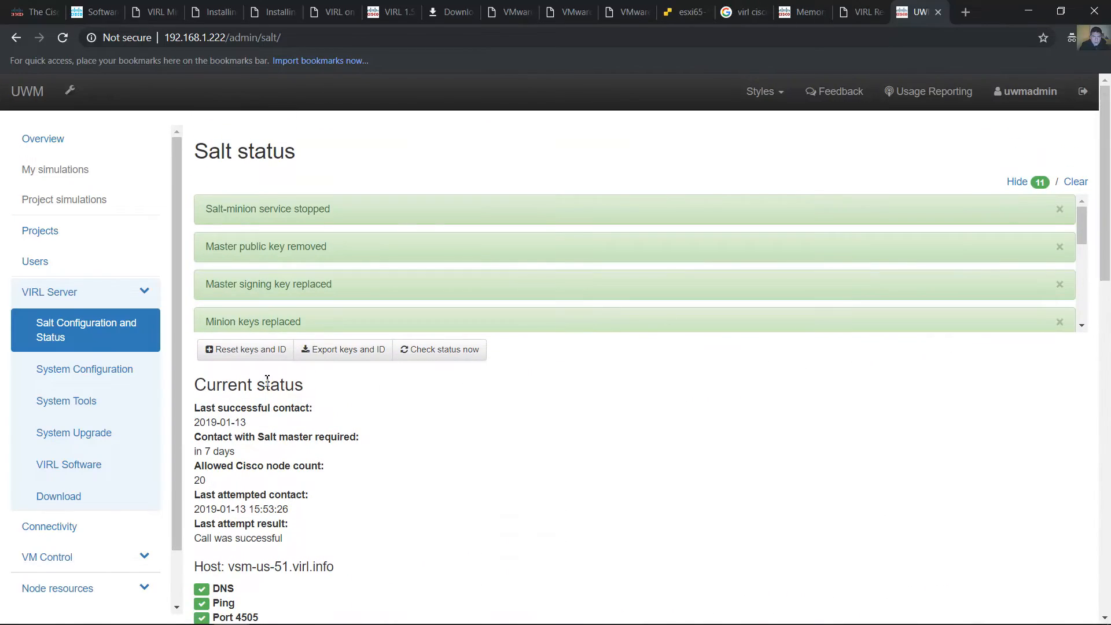
# Open the VIRL Server's download page and download VMMaestro-dev-1.5.0-511-setup_64.exe, keeping the file despite the browser's warning
pyautogui.click(47, 295)
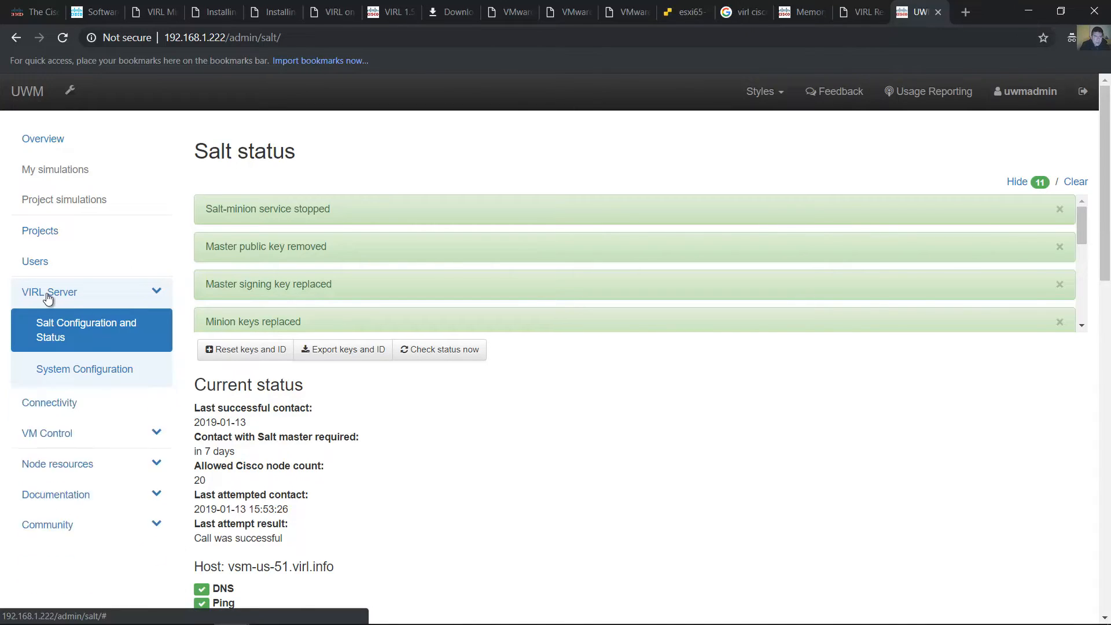
pyautogui.click(49, 297)
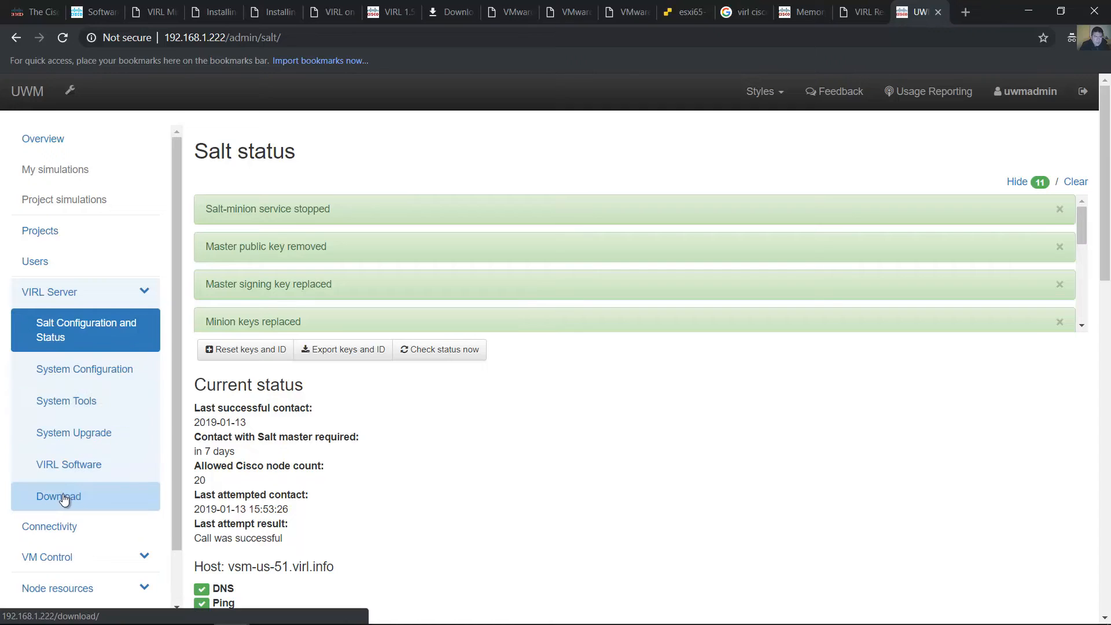
pyautogui.click(62, 497)
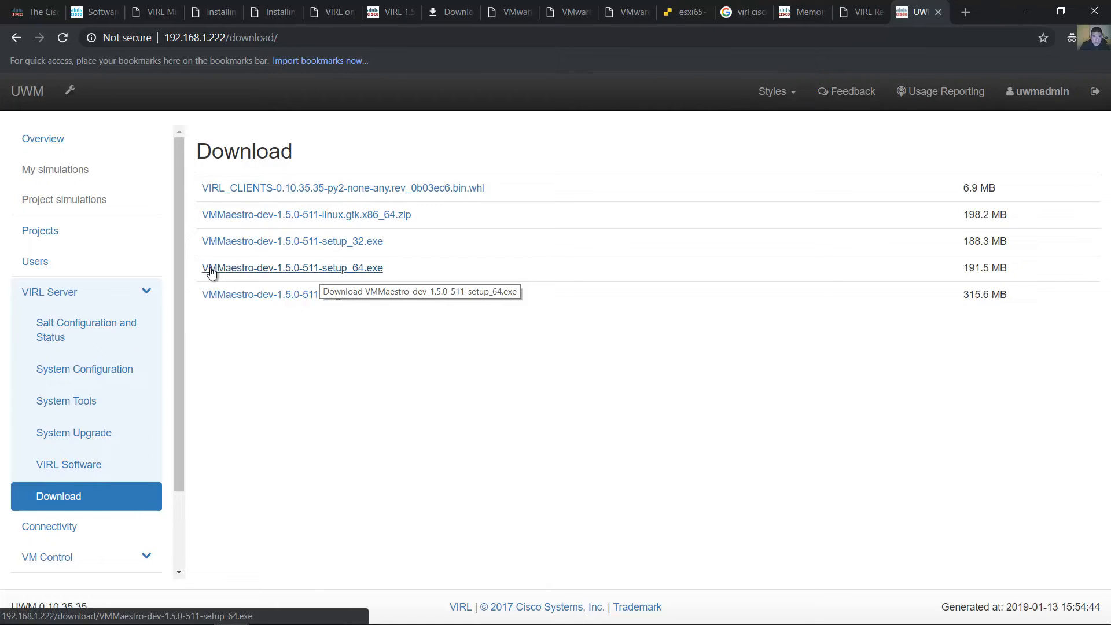
pyautogui.click(267, 269)
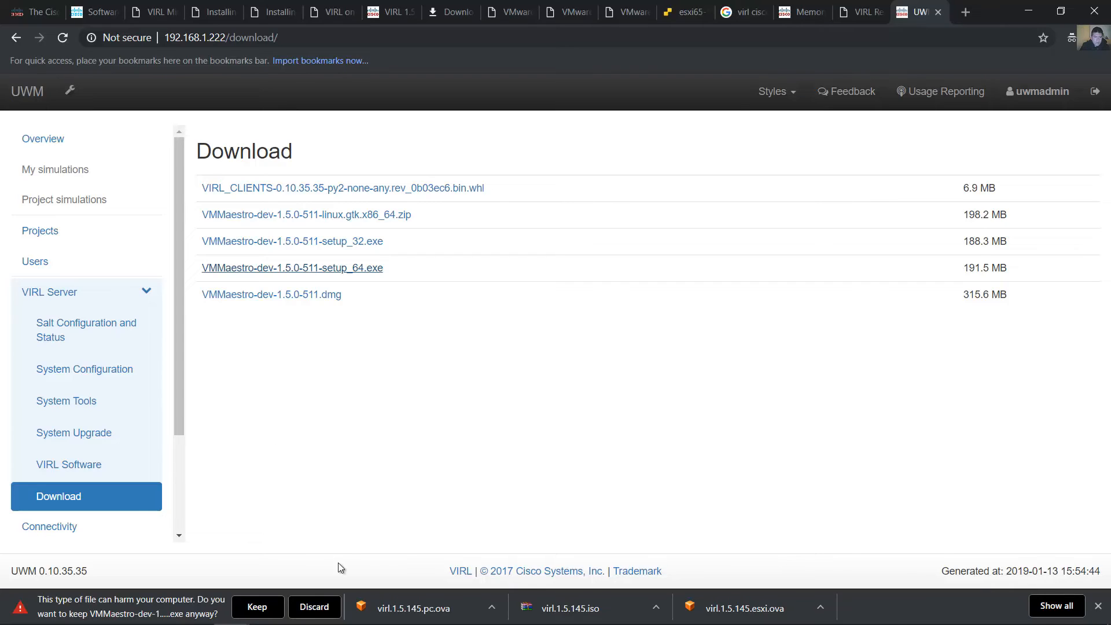
pyautogui.click(257, 611)
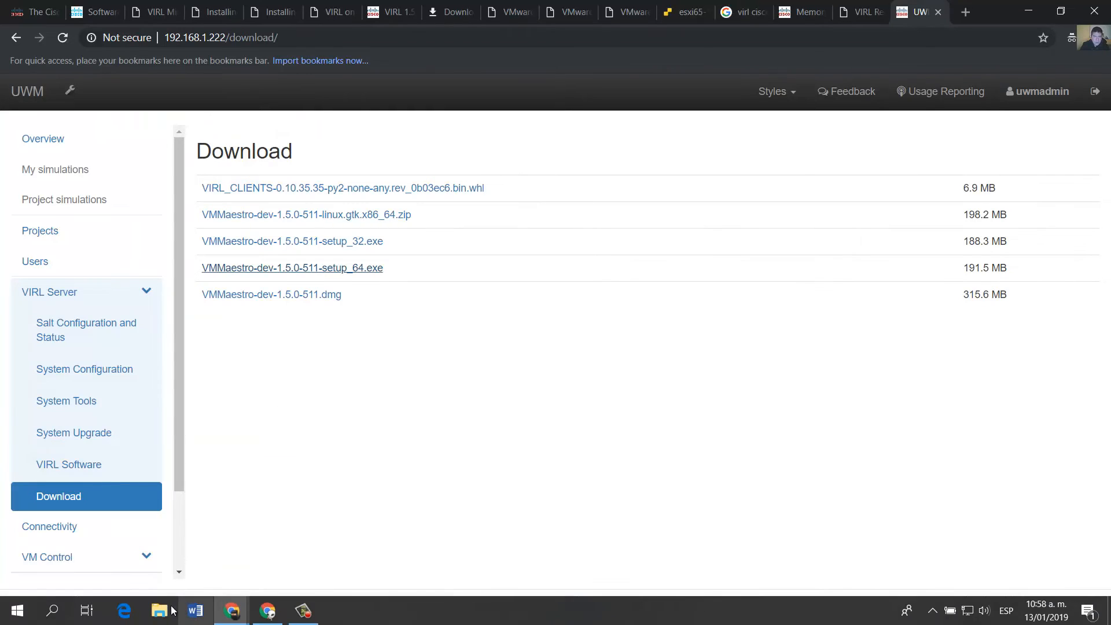
# Open the tmp folder in File Explorer and launch the VMMaestro-dev-1.5.0-511-setup_64 installer
pyautogui.click(168, 611)
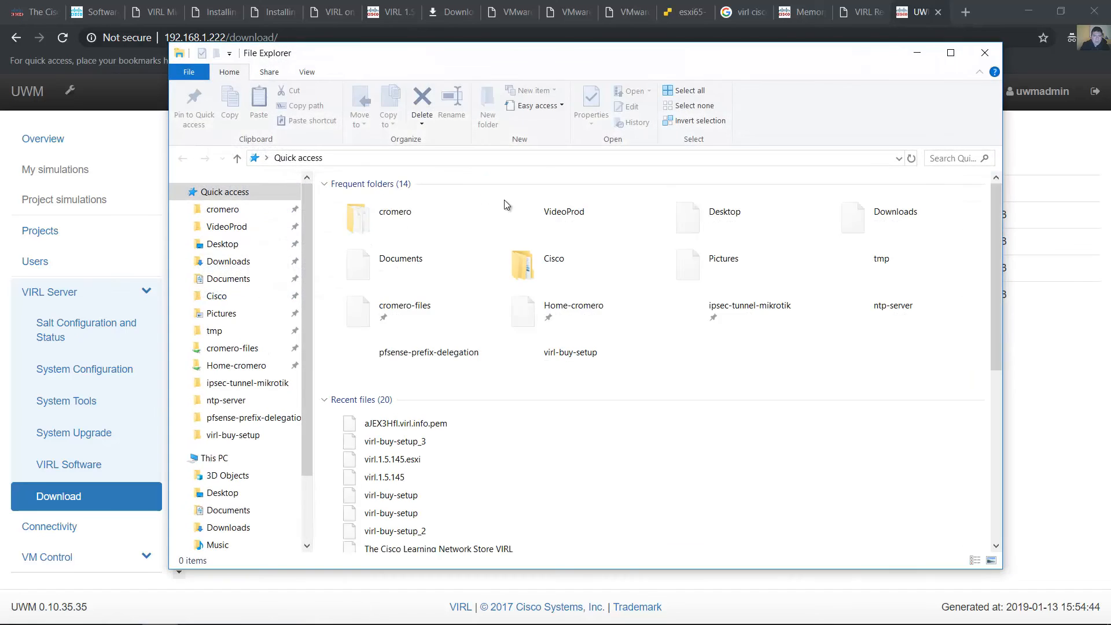
pyautogui.click(215, 331)
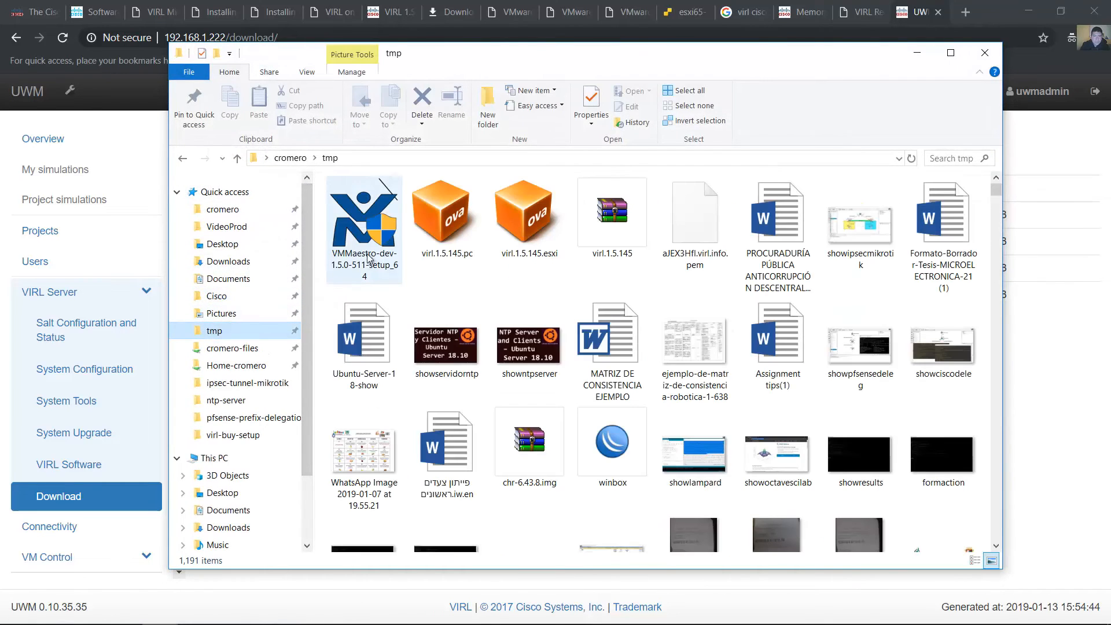
pyautogui.click(354, 221)
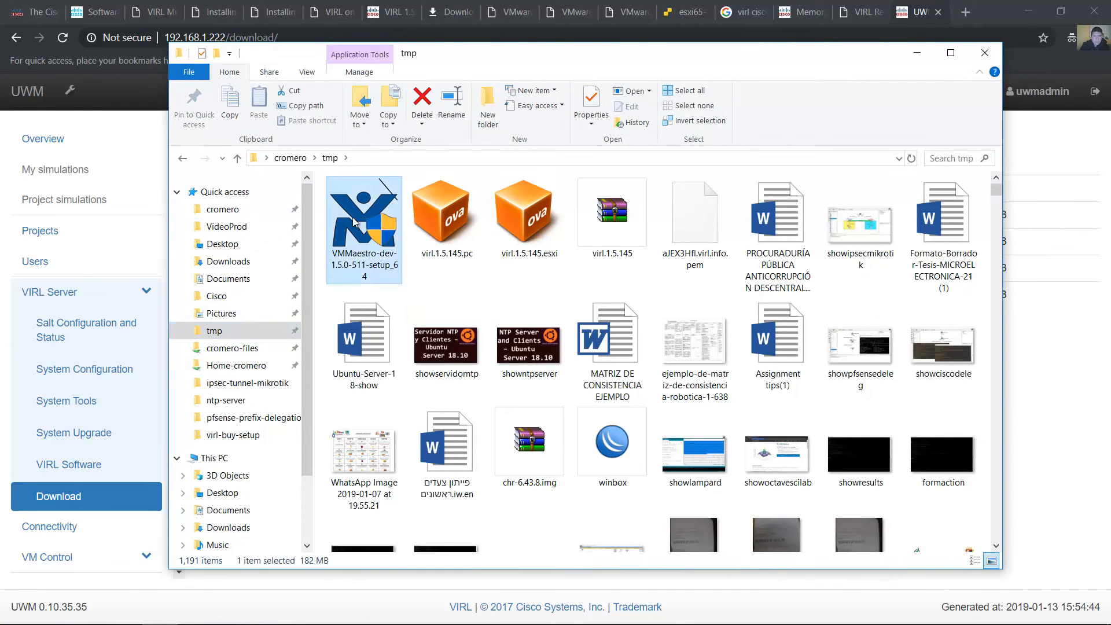
pyautogui.rightClick(354, 219)
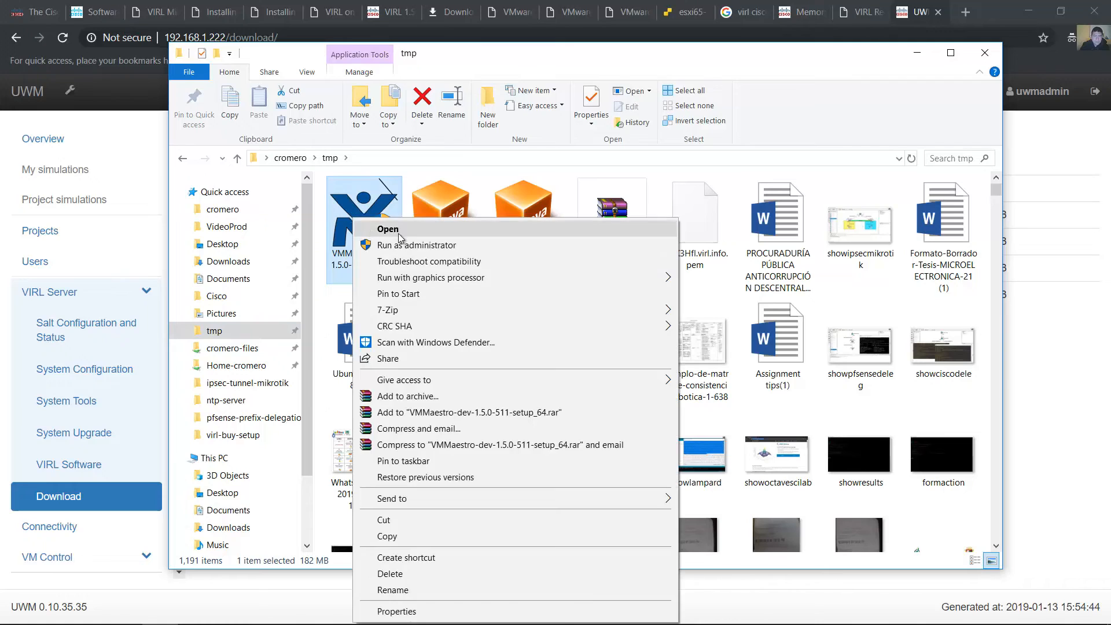
pyautogui.click(372, 207)
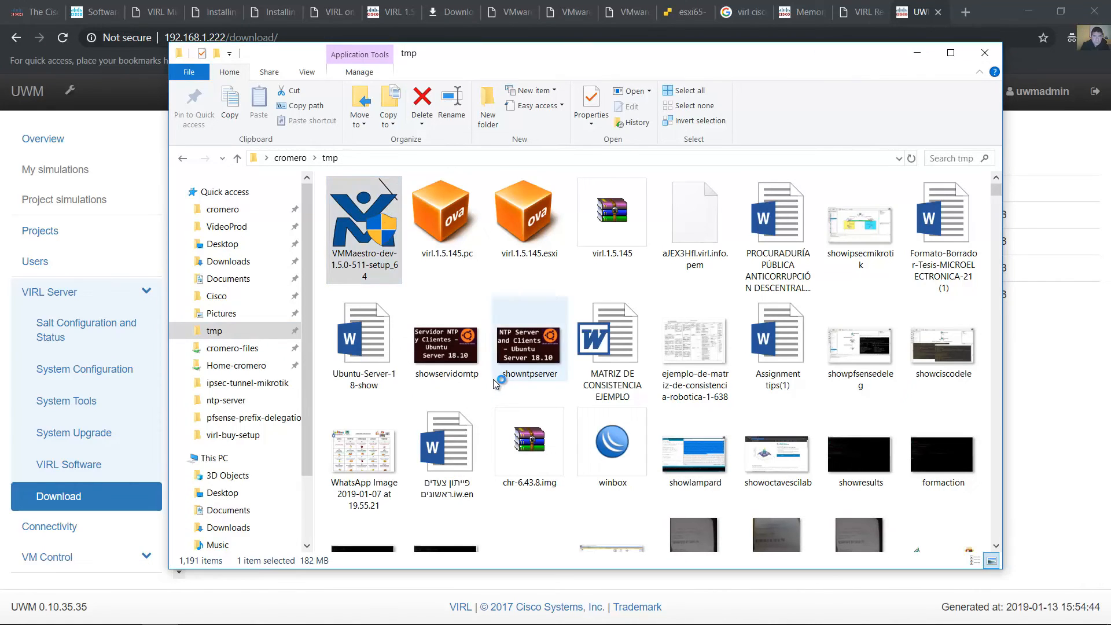
# Accept the license agreement and install VM Maestro with the default options and the VM Maestro Start Menu folder
pyautogui.click(635, 435)
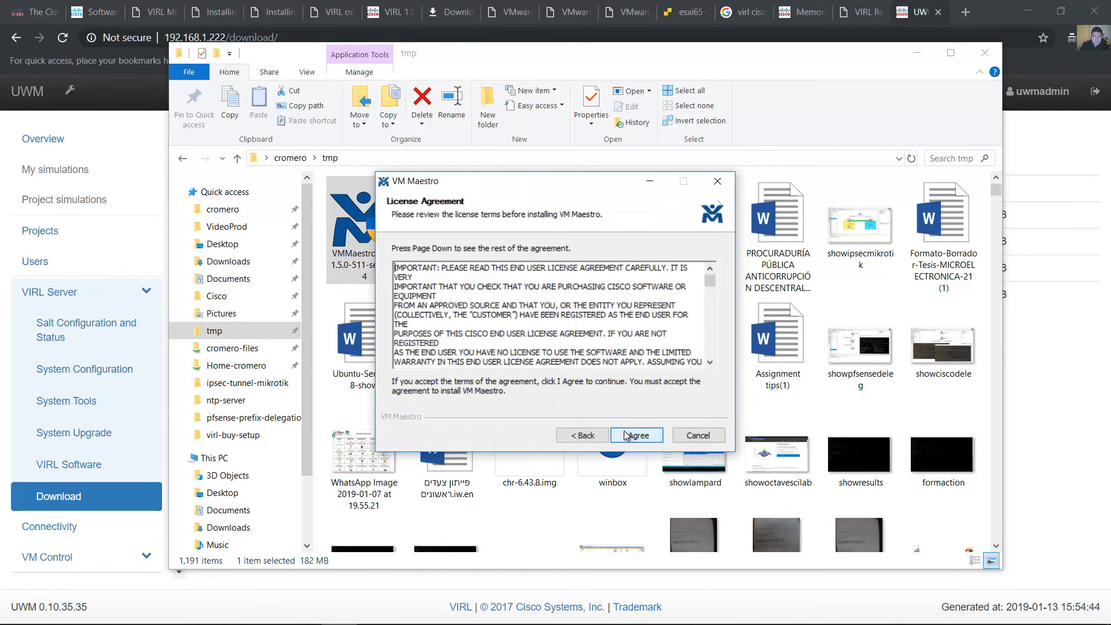
pyautogui.click(636, 436)
pyautogui.click(636, 436)
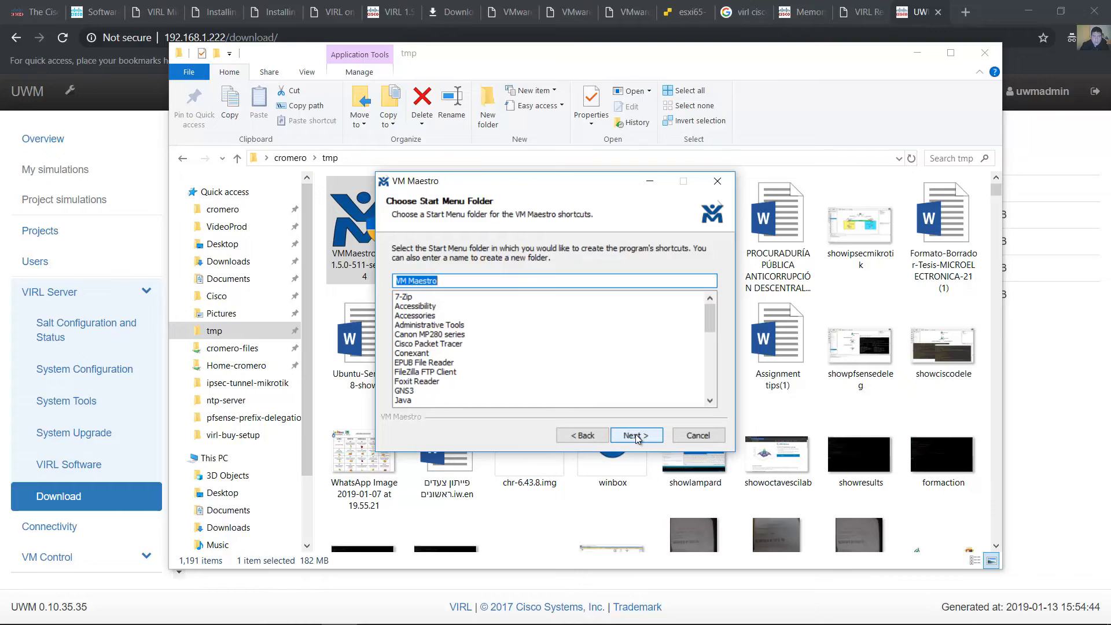
pyautogui.click(637, 438)
pyautogui.click(637, 435)
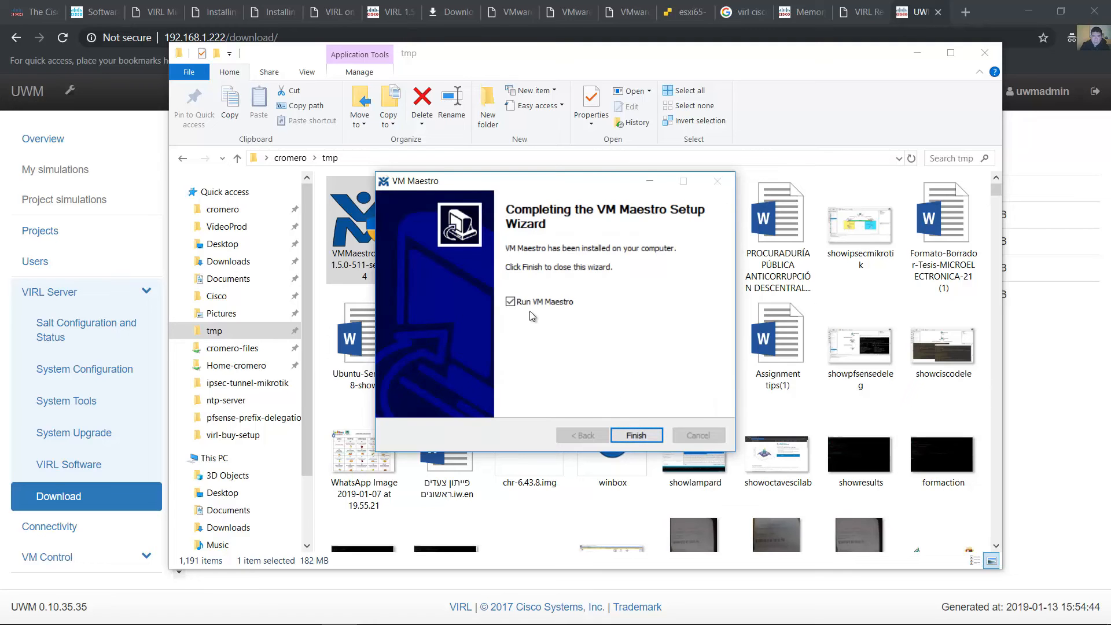
# Finish the setup with Run VM Maestro enabled, and accept the application's license agreement and usage information notice without opting out
pyautogui.click(648, 434)
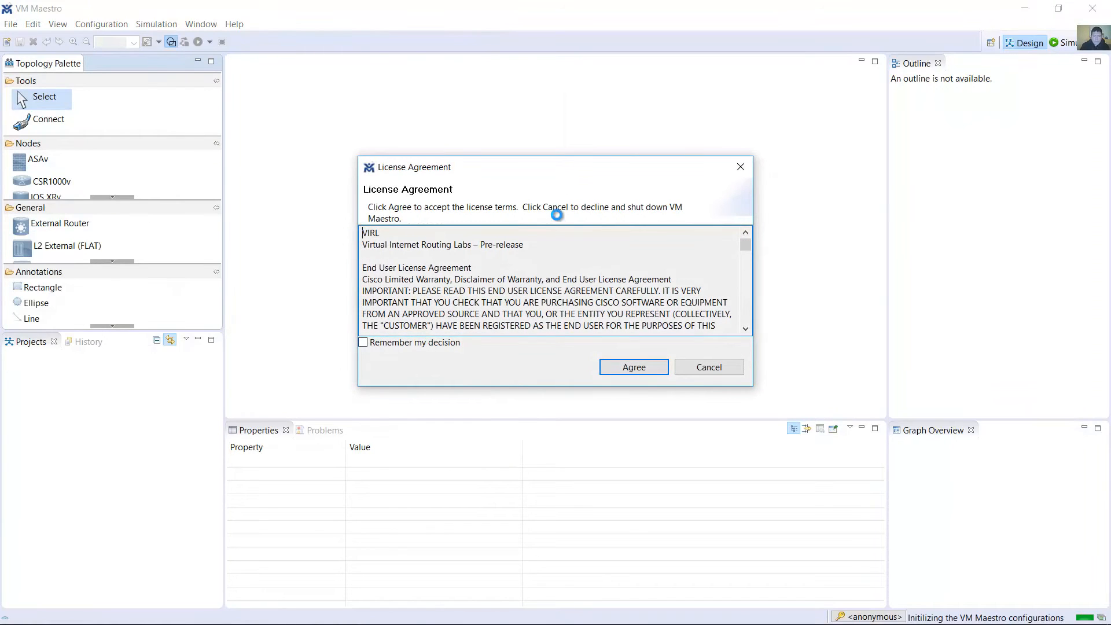
pyautogui.click(627, 367)
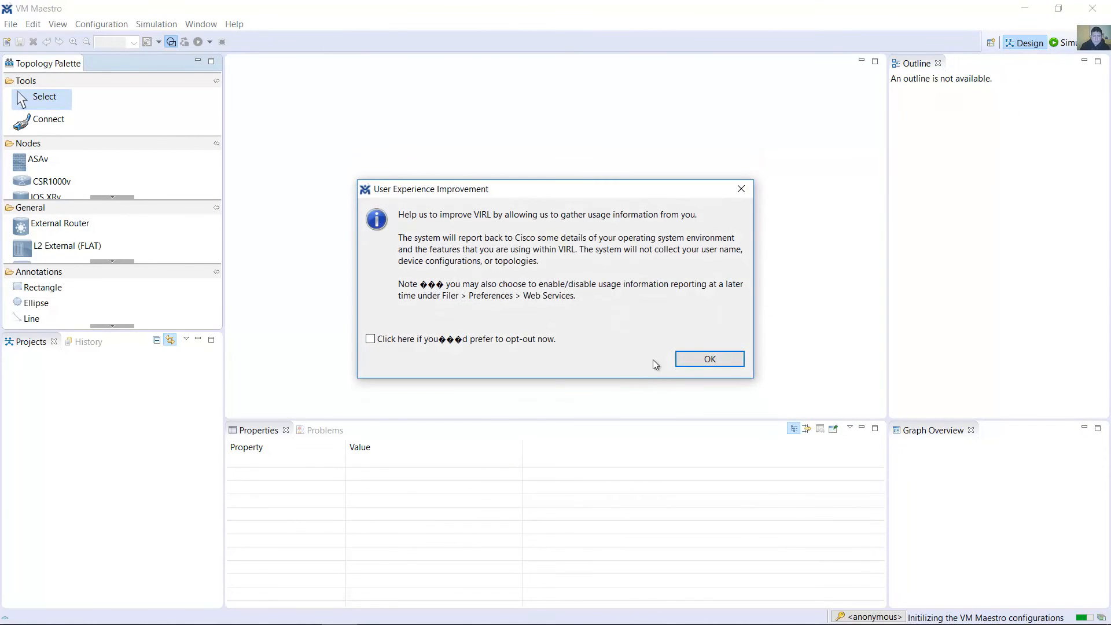
pyautogui.click(686, 362)
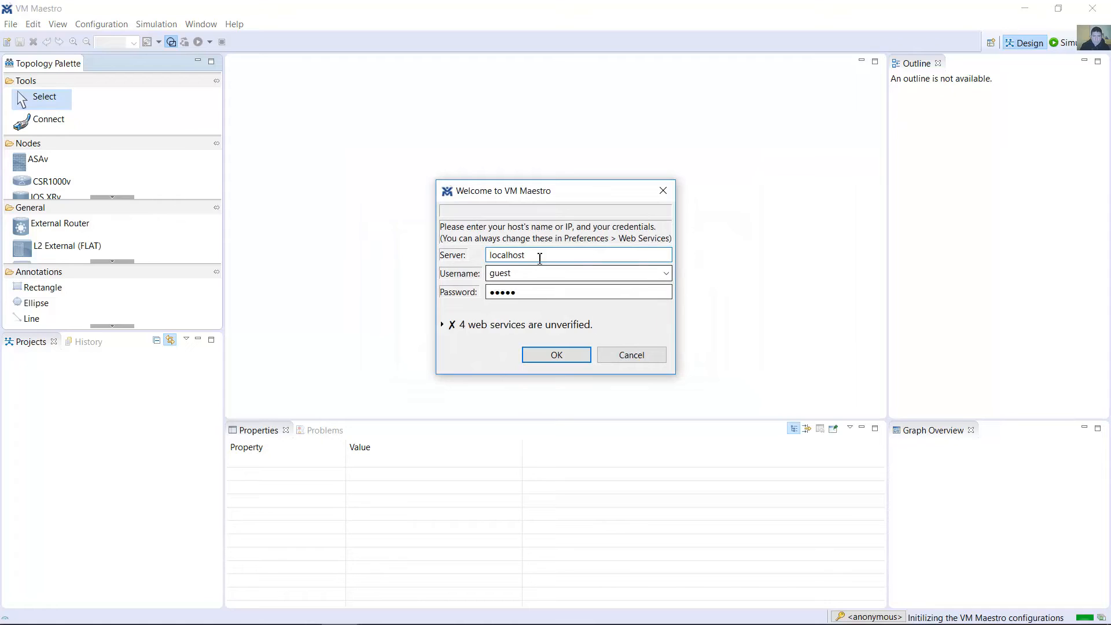
# Replace localhost with 192.168.1.222 as the server in the VM Maestro welcome dialog
pyautogui.moveTo(543, 255); pyautogui.dragTo(426, 261)
pyautogui.press('End')
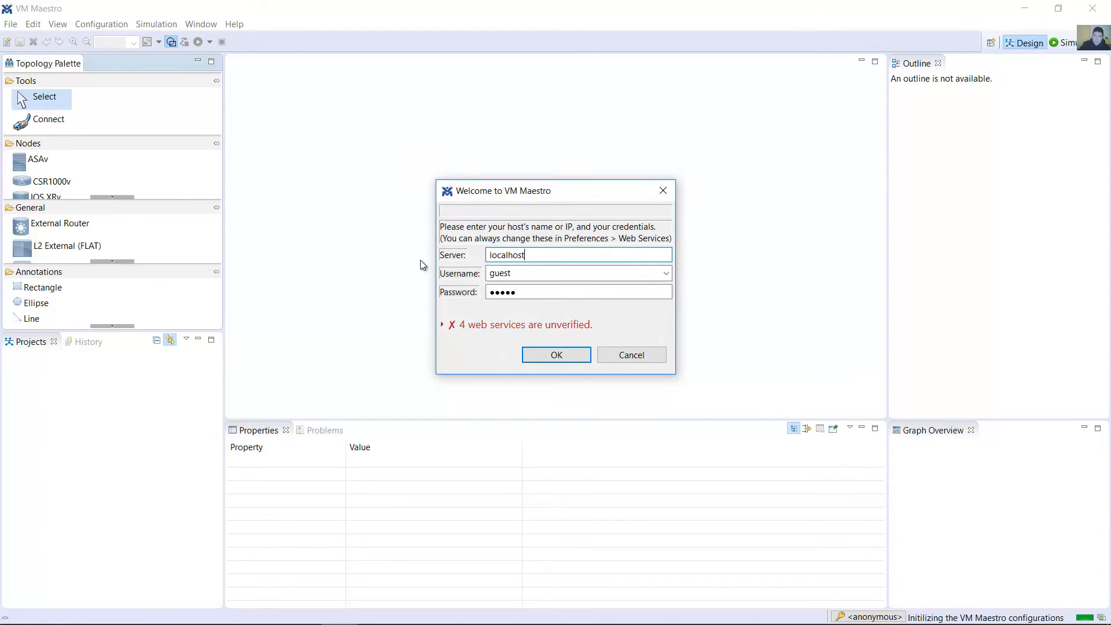
pyautogui.press('BackSpace')
pyautogui.press('BackSpace')
pyautogui.press('BackSpace')
pyautogui.press('BackSpace')
pyautogui.press('BackSpace')
pyautogui.press('BackSpace')
pyautogui.press('BackSpace')
pyautogui.press('BackSpace')
pyautogui.press('BackSpace')
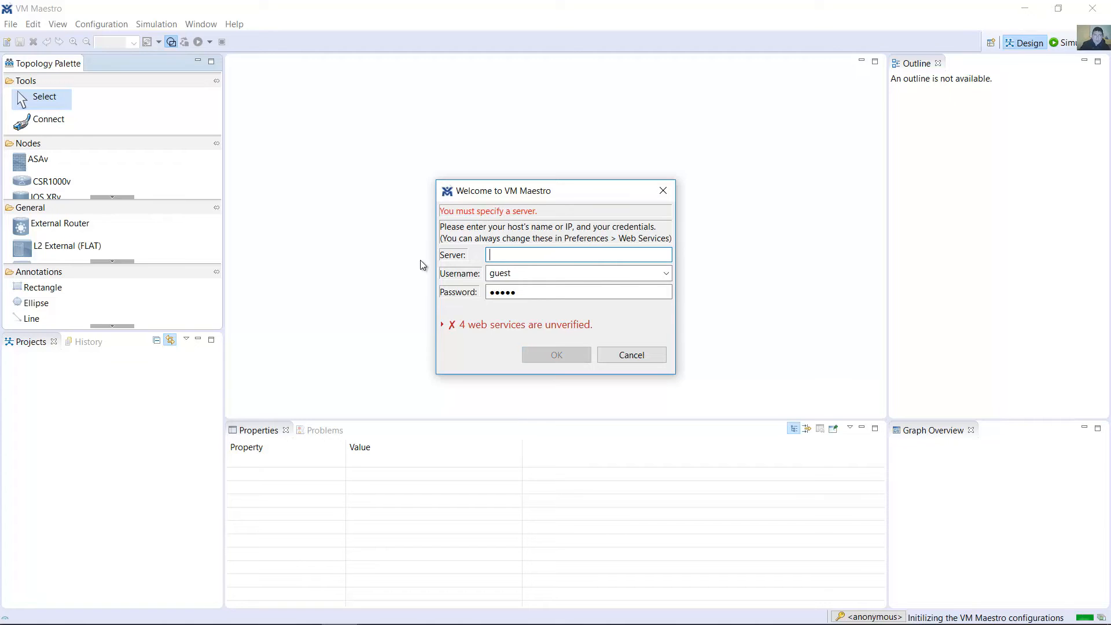
pyautogui.write('192.168.1')
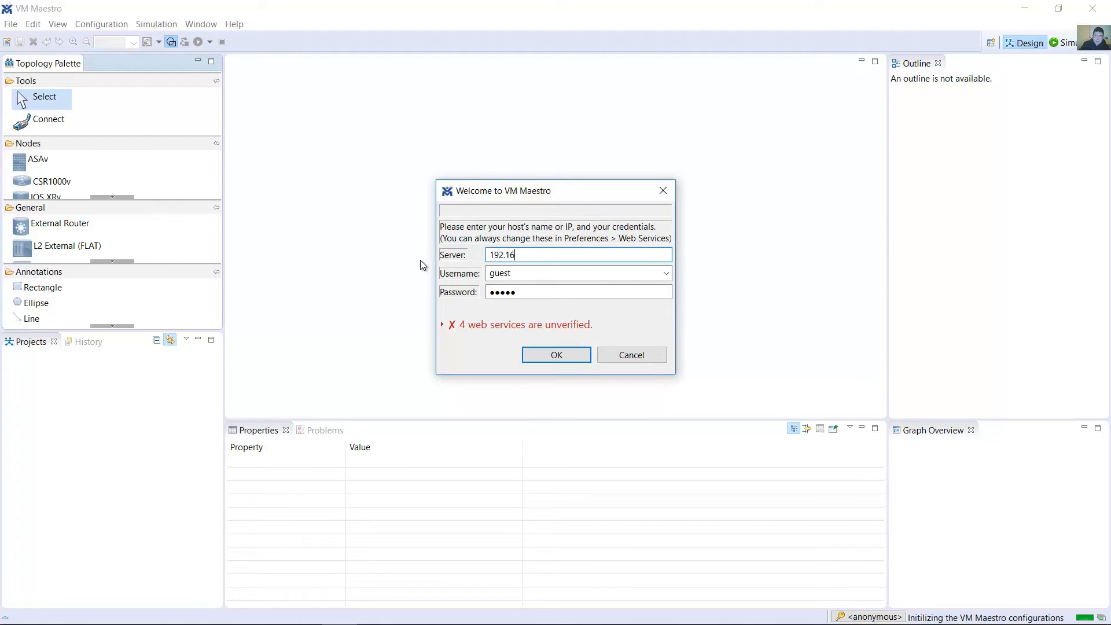
pyautogui.write('.254')
pyautogui.hotkey('shift', 'Tab')
# Replace the guest credentials with the account's username and password for the VIRL server
pyautogui.click(544, 273)
pyautogui.doubleClick(543, 273)
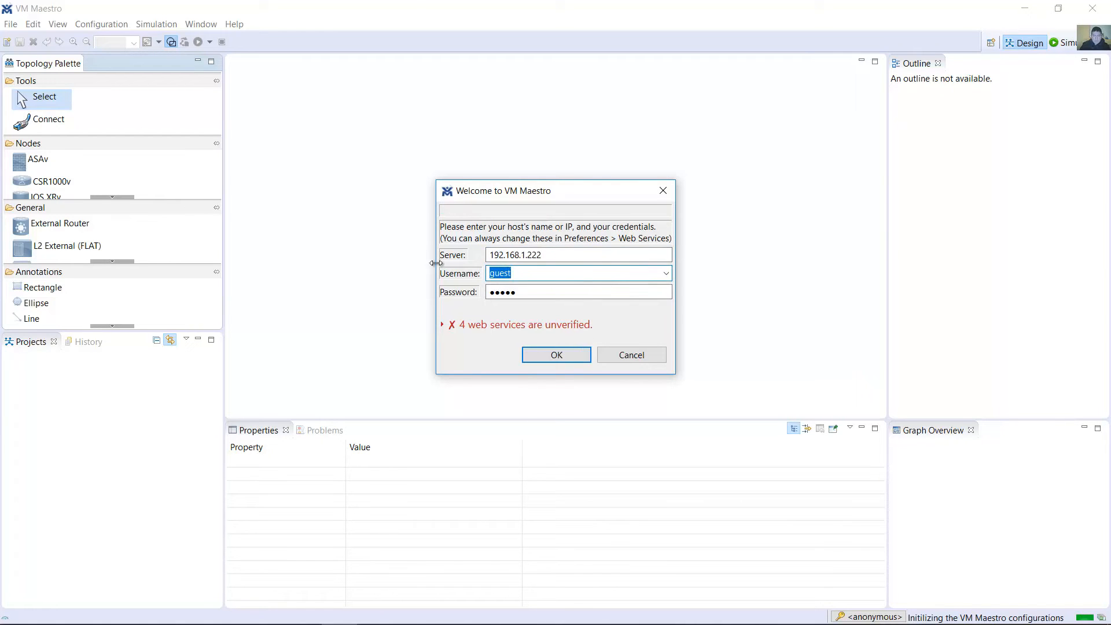
pyautogui.write('cr')
pyautogui.press('BackSpace')
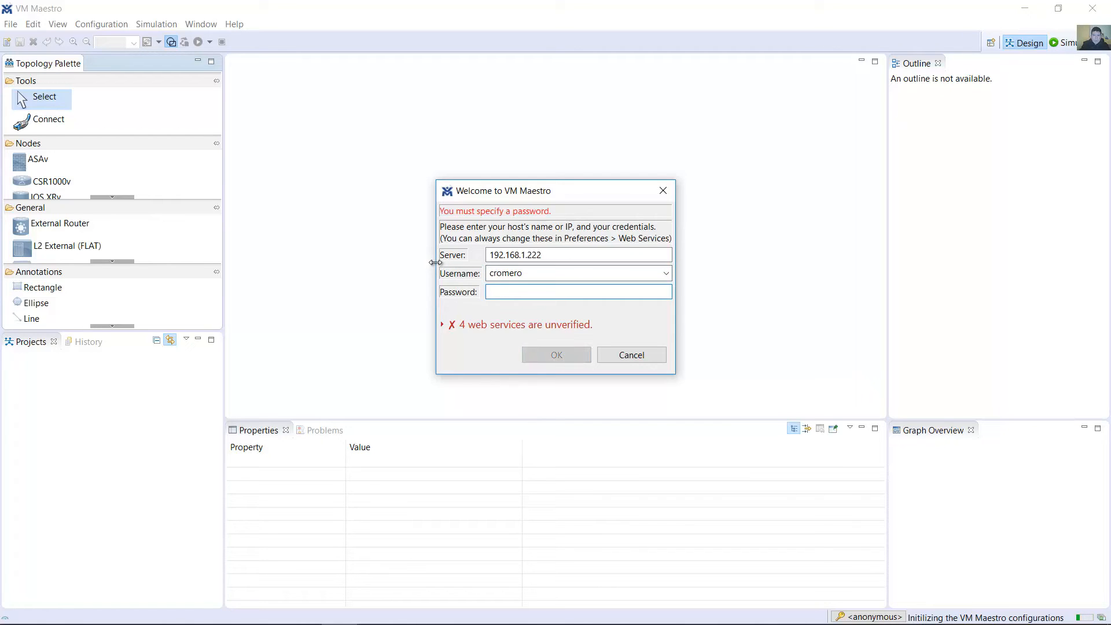
pyautogui.write('•••••••••••')
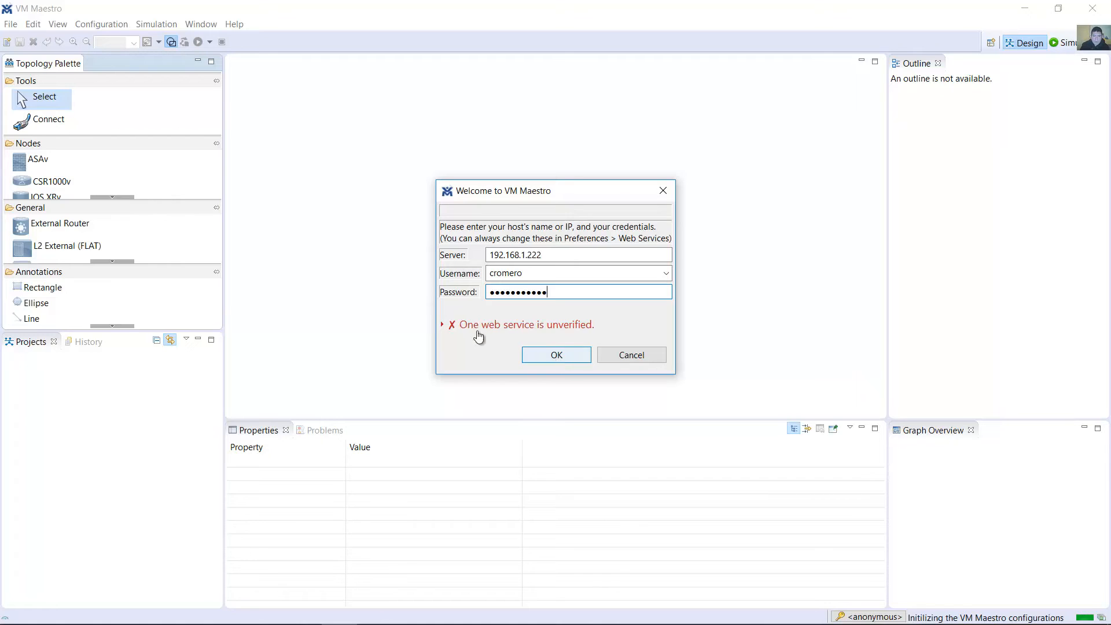
# Expand the web services verification details, confirm the server connection, and decline to provide a password hint for secure storage
pyautogui.click(448, 325)
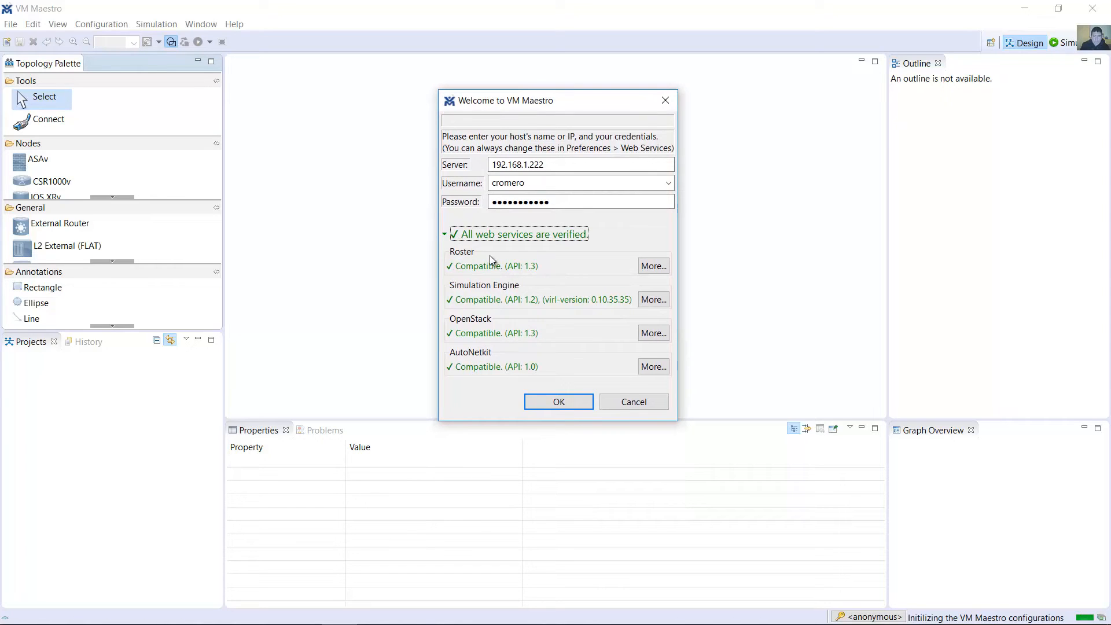
pyautogui.click(556, 403)
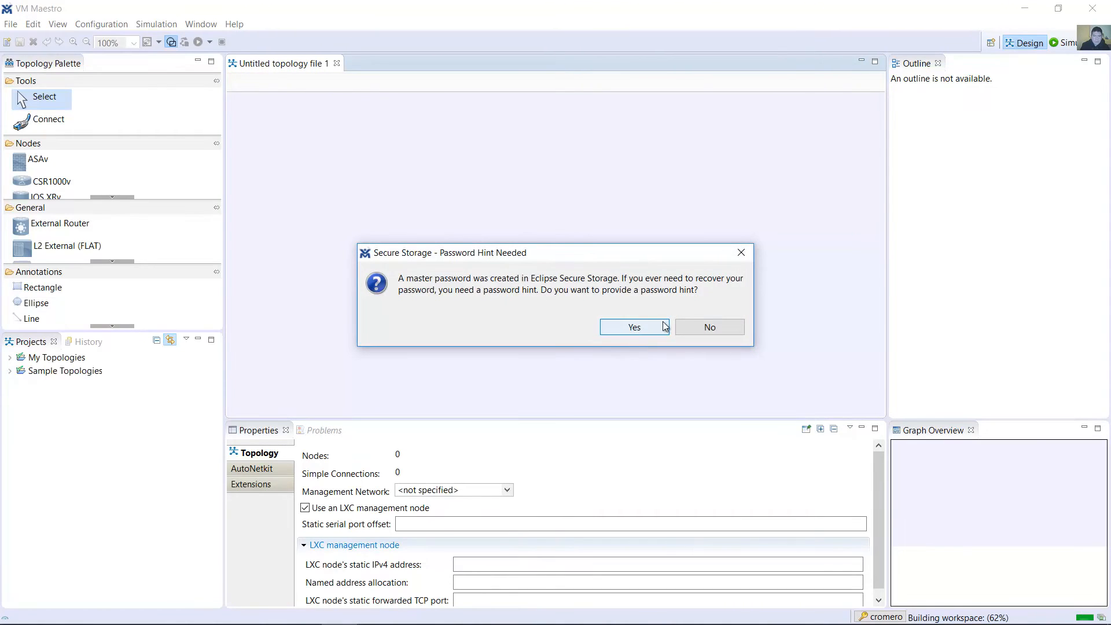
pyautogui.click(705, 328)
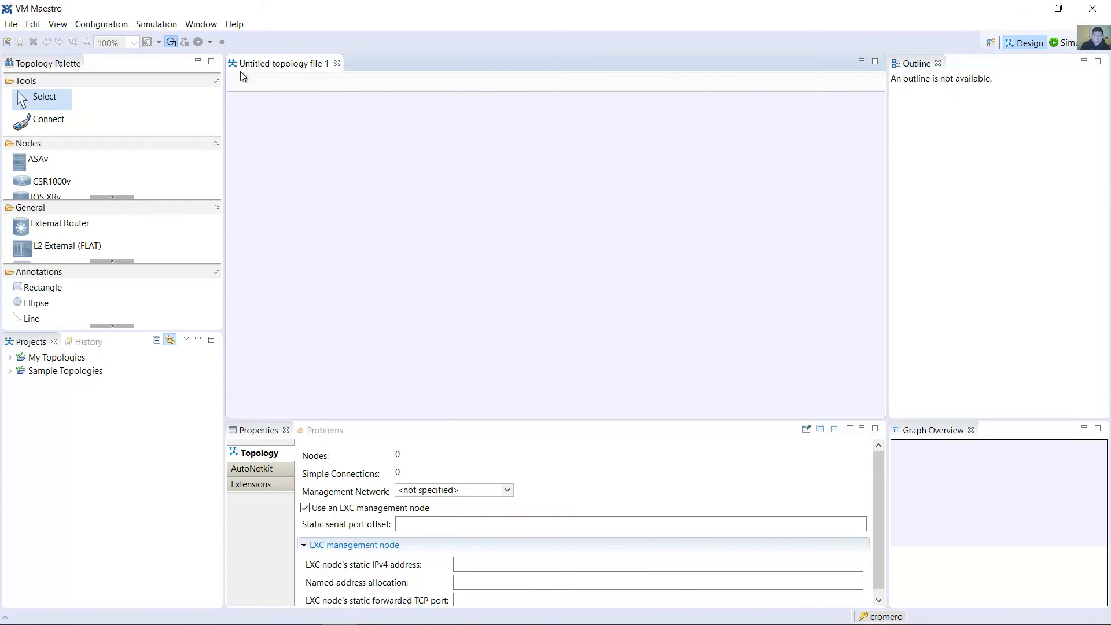
# Place an ASAv node in the upper part of the untitled topology and an IOSv node to its right
pyautogui.click(51, 164)
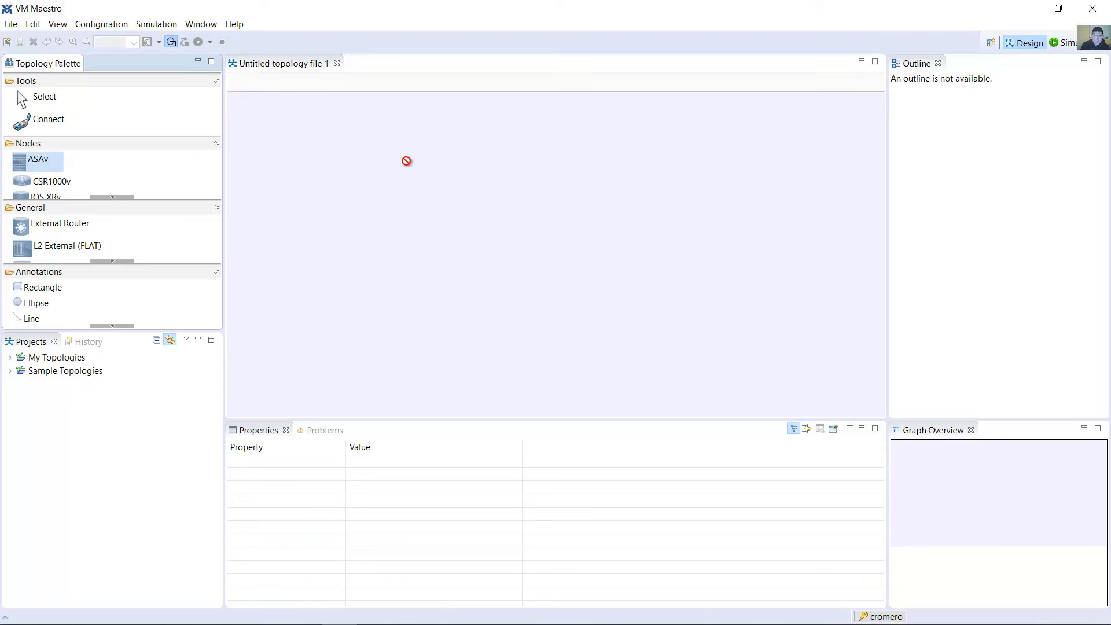
pyautogui.moveTo(406, 161); pyautogui.dragTo(366, 147)
pyautogui.click(112, 196)
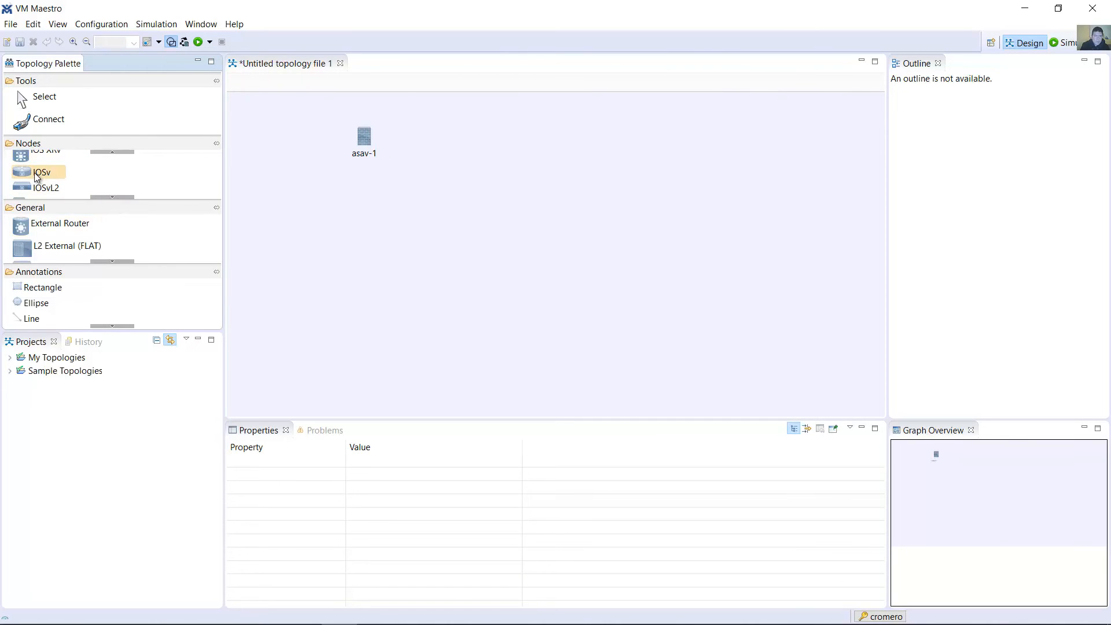
pyautogui.moveTo(36, 176); pyautogui.dragTo(444, 135)
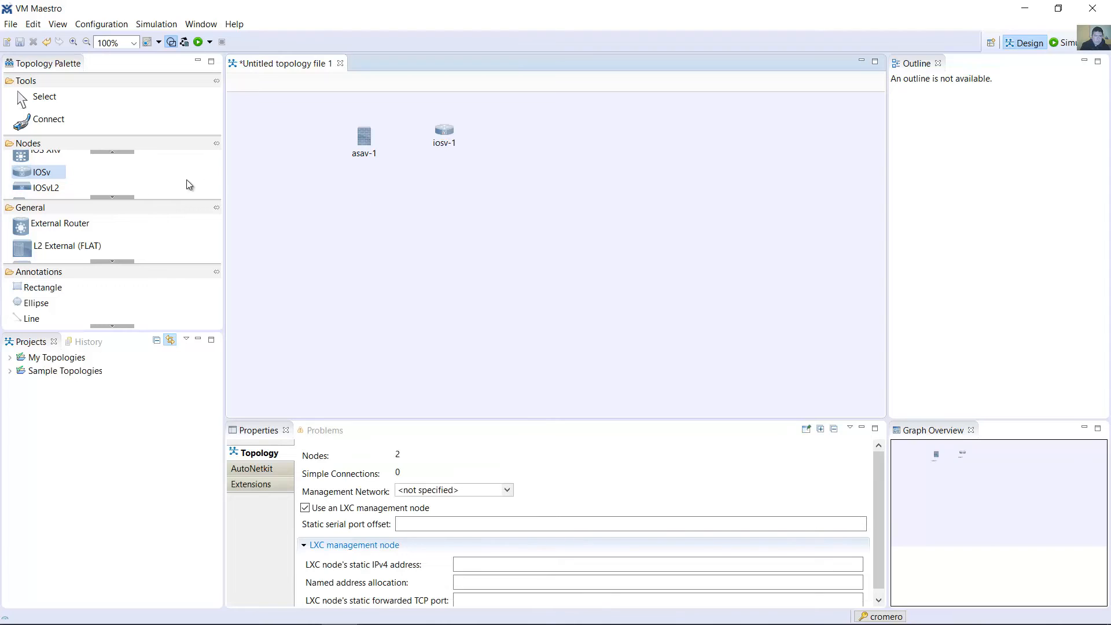
# Place an IOSvL2 node to the right of iosv-1, followed by an NX-OSv node in the same row
pyautogui.click(123, 196)
pyautogui.click(40, 165)
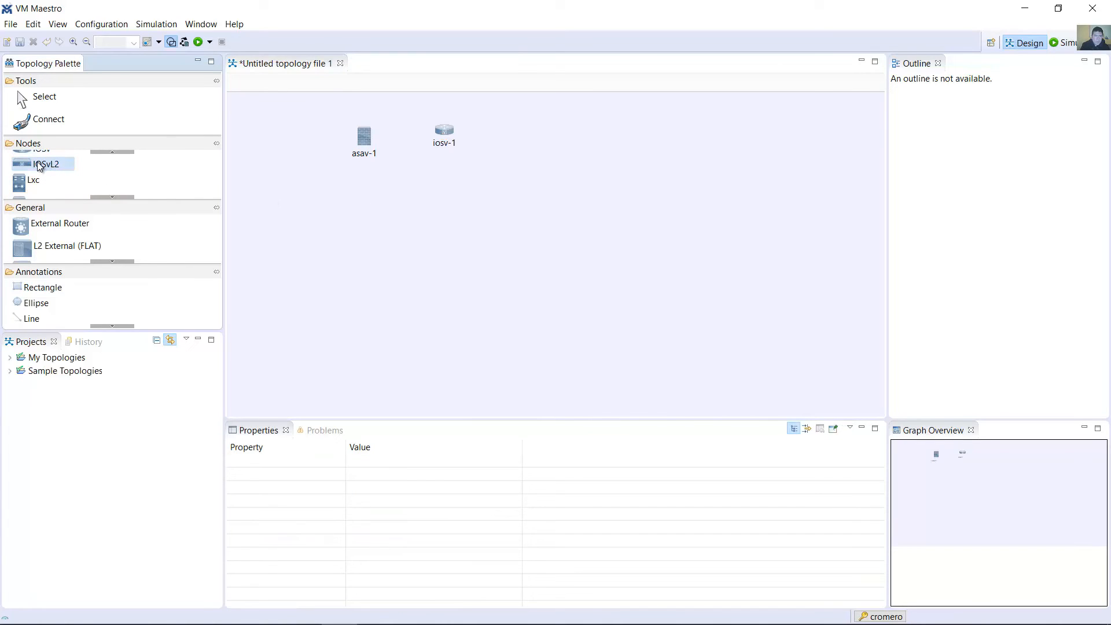
pyautogui.click(534, 141)
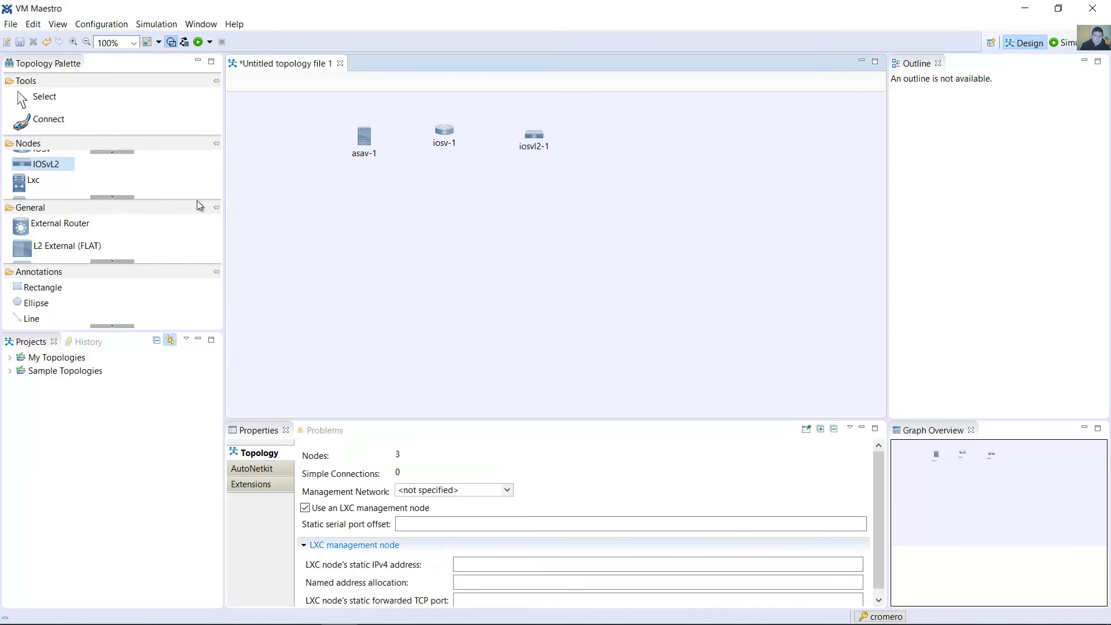
pyautogui.click(118, 197)
pyautogui.click(118, 196)
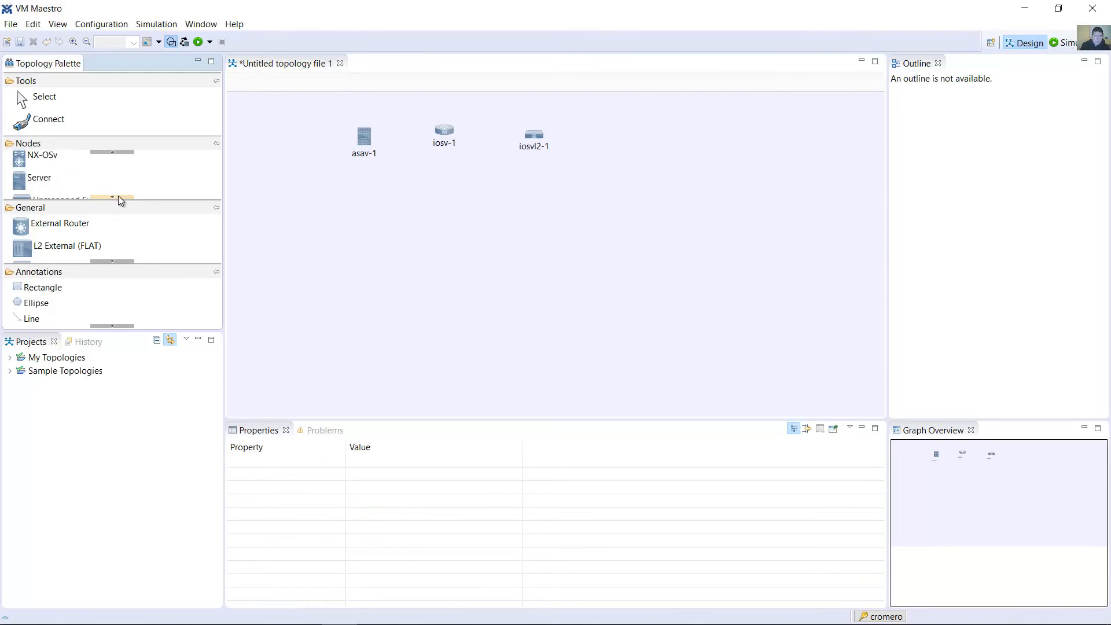
pyautogui.click(33, 159)
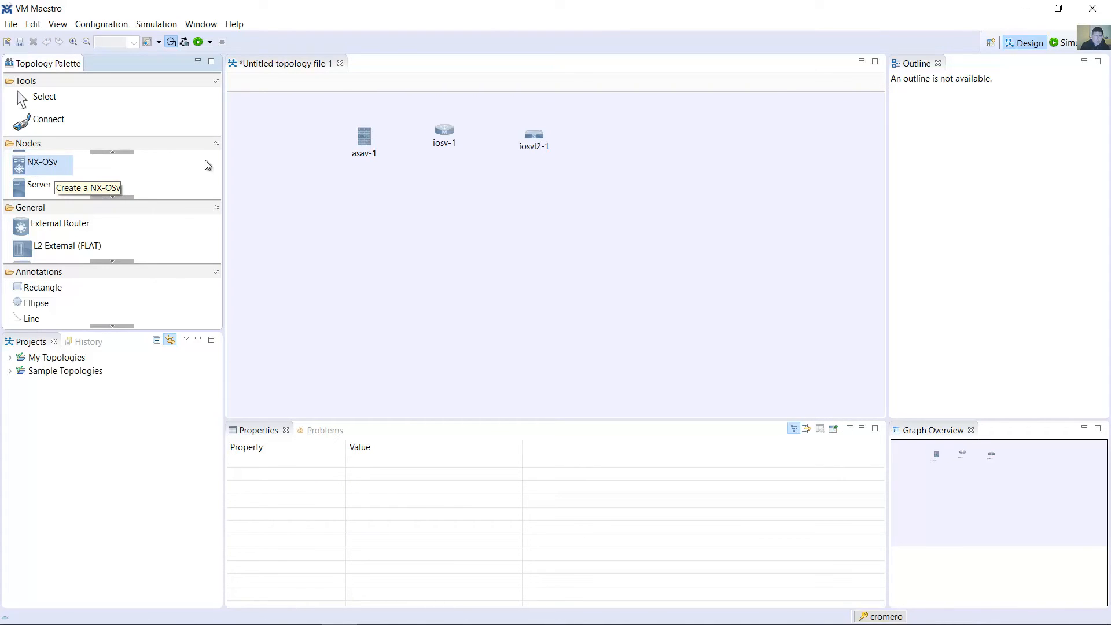
pyautogui.click(617, 148)
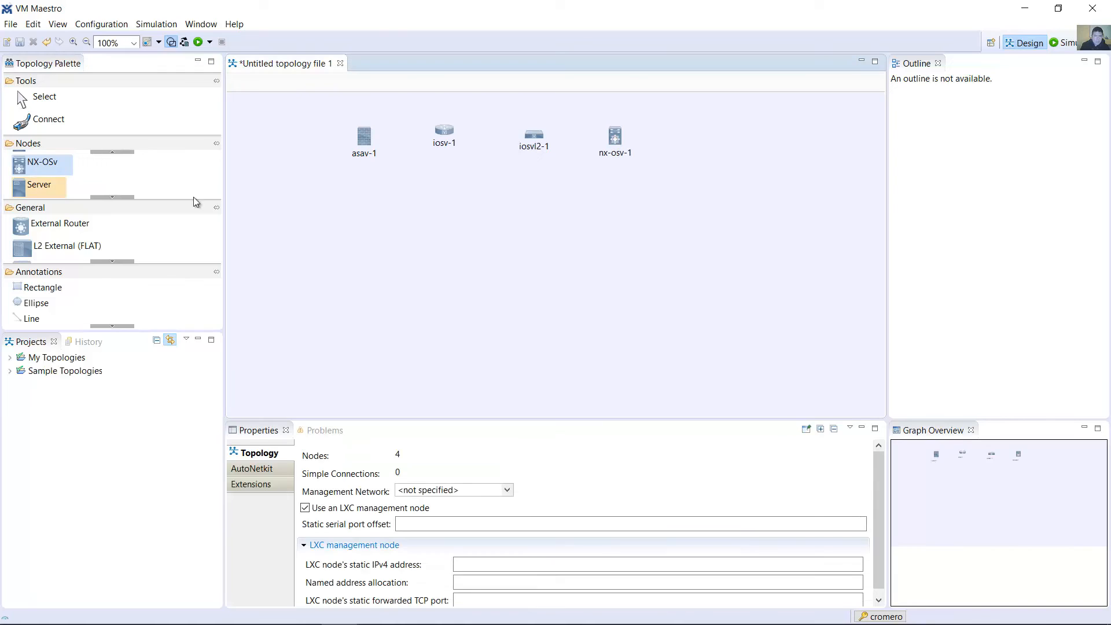
# Place a Server node to the right of the NX-OSv node, at the end of the row
pyautogui.click(110, 196)
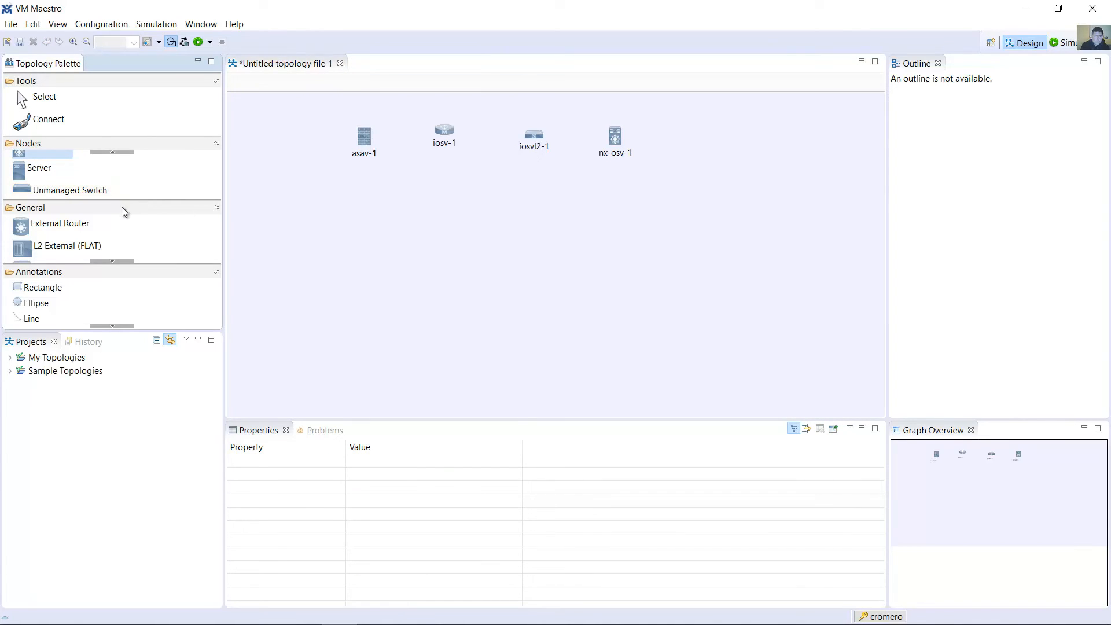
pyautogui.scroll(3, 118, 154)
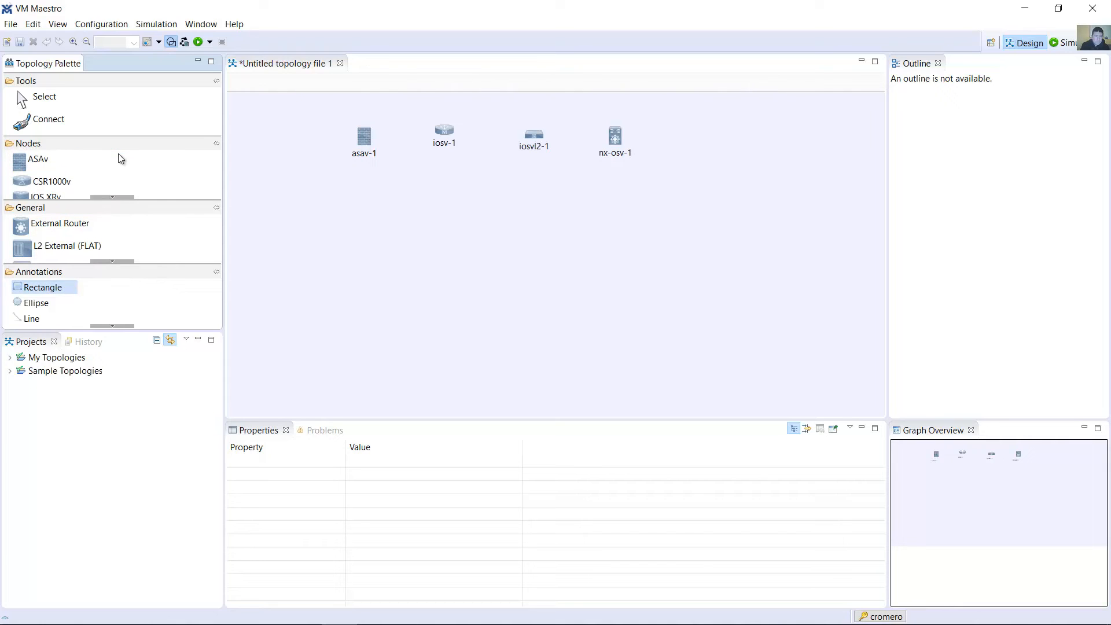
pyautogui.scroll(-6, 110, 200)
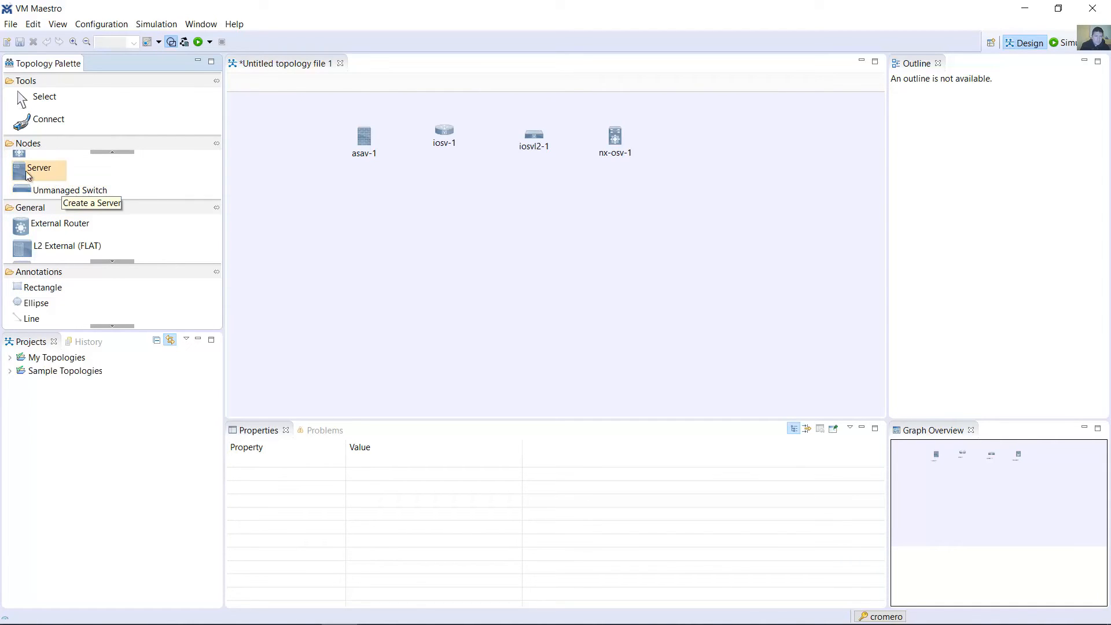
pyautogui.click(20, 175)
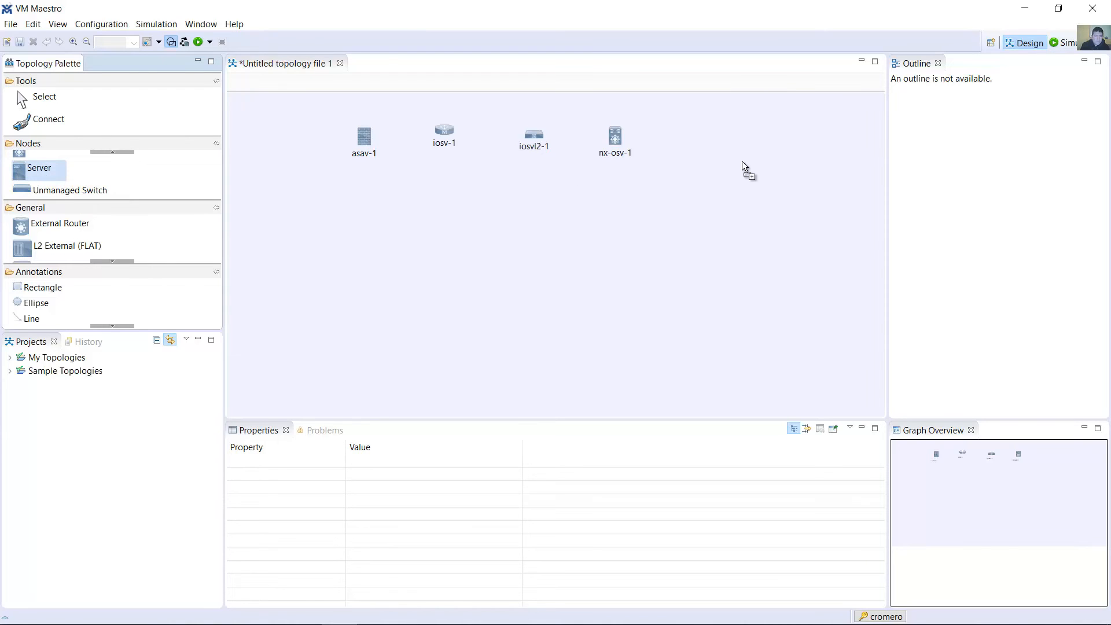
pyautogui.click(700, 145)
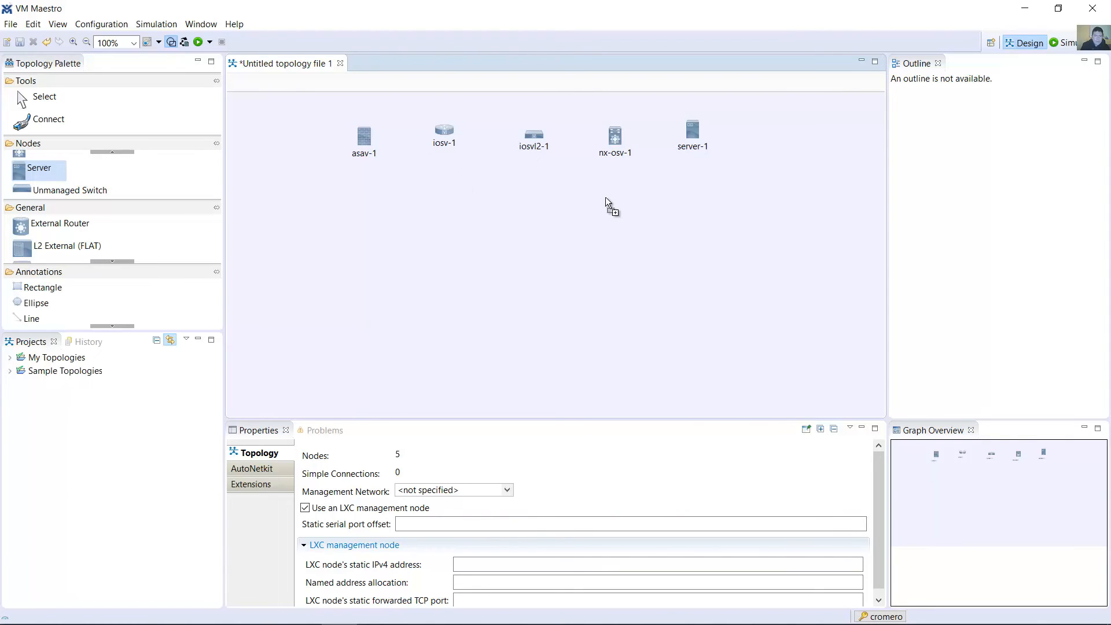
# Connect the nodes in a chain from asav-1 through iosv-1, iosvl2-1 and nx-osv-1 to server-1
pyautogui.click(47, 119)
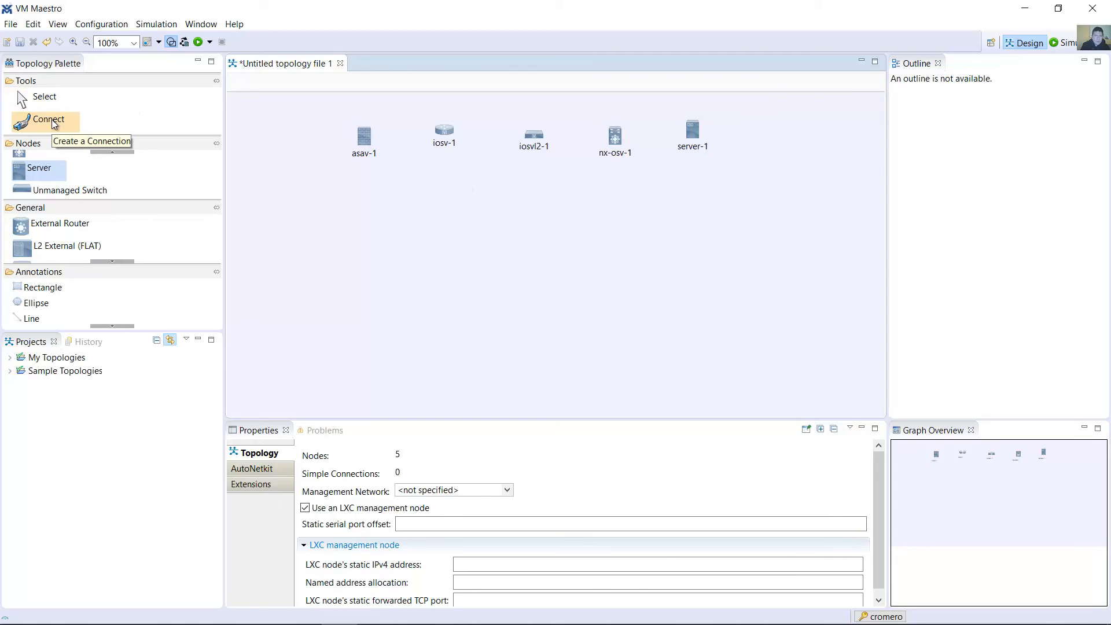
pyautogui.click(370, 142)
pyautogui.click(444, 136)
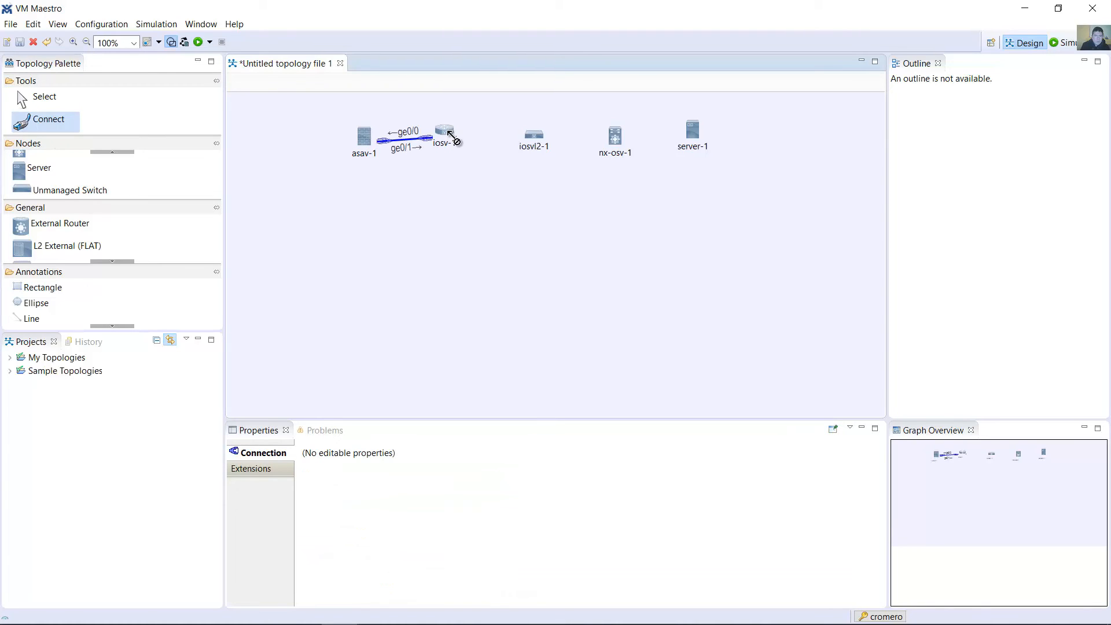
pyautogui.click(445, 133)
pyautogui.click(533, 136)
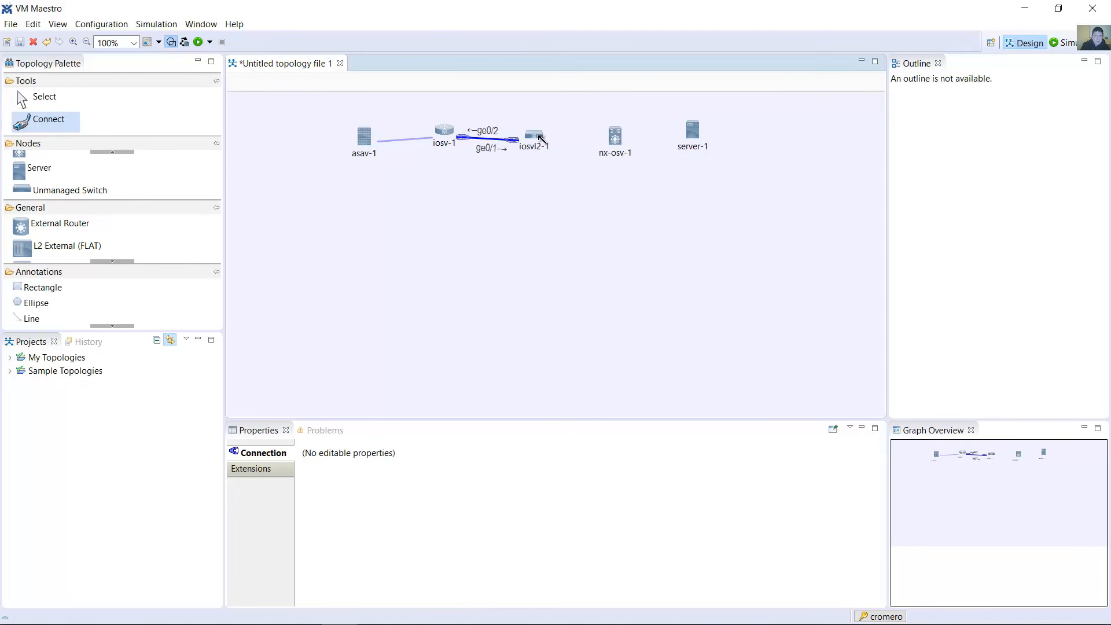
pyautogui.click(544, 138)
pyautogui.click(615, 139)
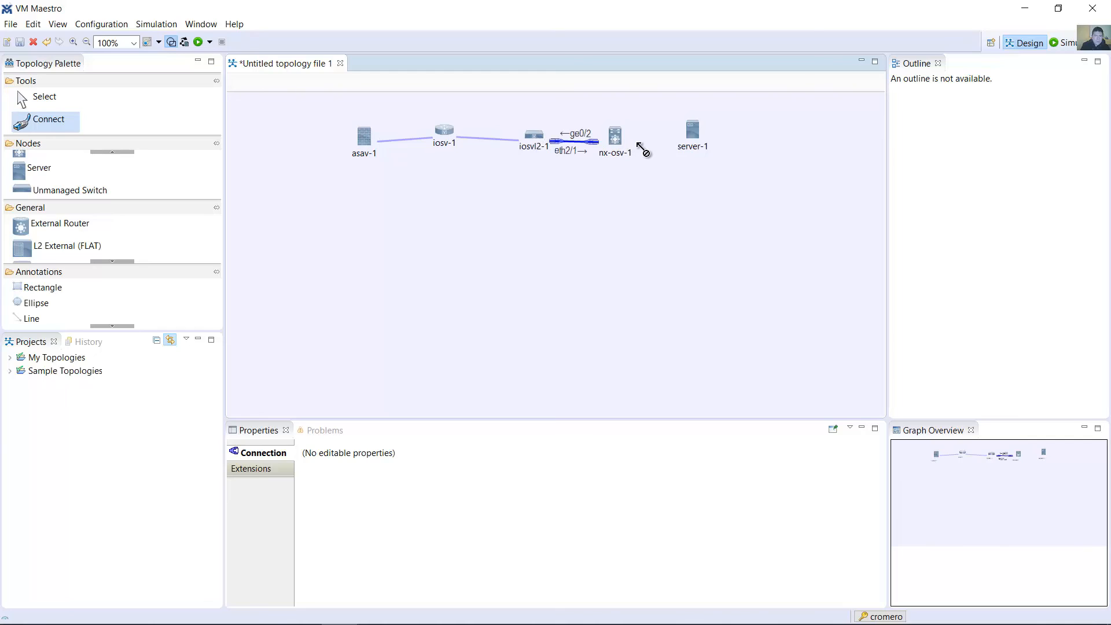
pyautogui.click(620, 138)
pyautogui.click(696, 135)
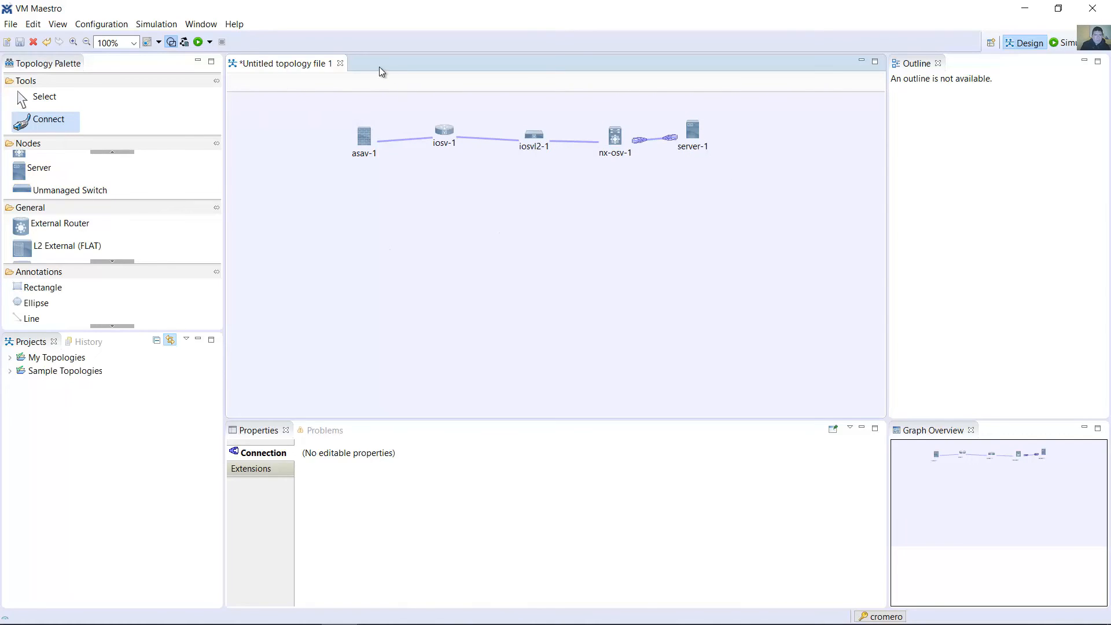
# Launch the simulation, saving the topology as topology1.virl in My Topologies and accepting the switch to the Simulation perspective
pyautogui.click(198, 42)
pyautogui.click(613, 375)
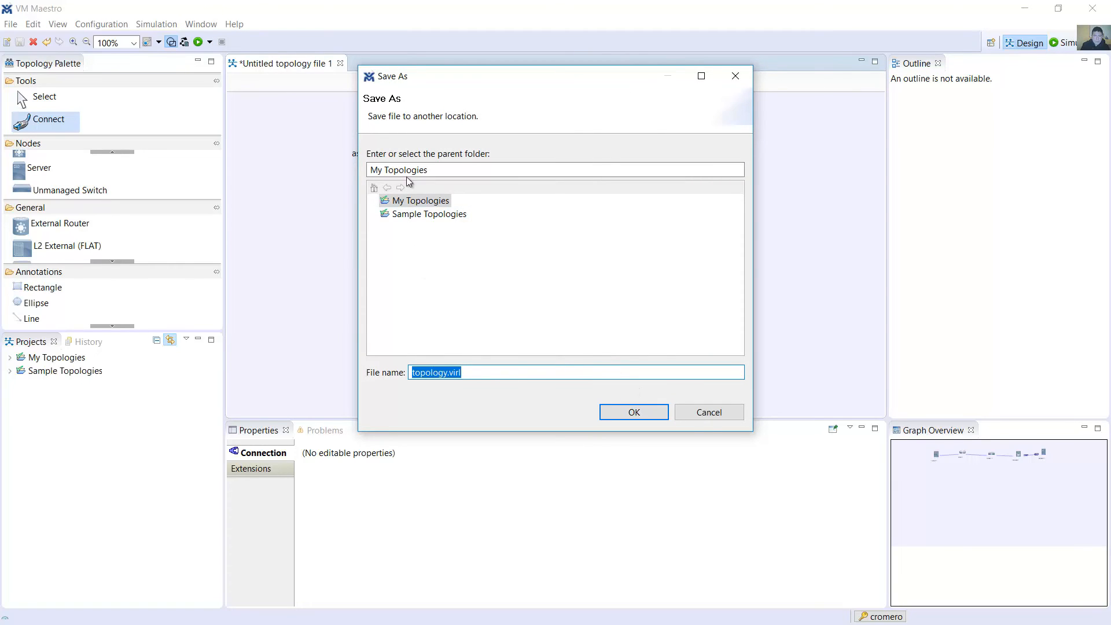
pyautogui.click(412, 203)
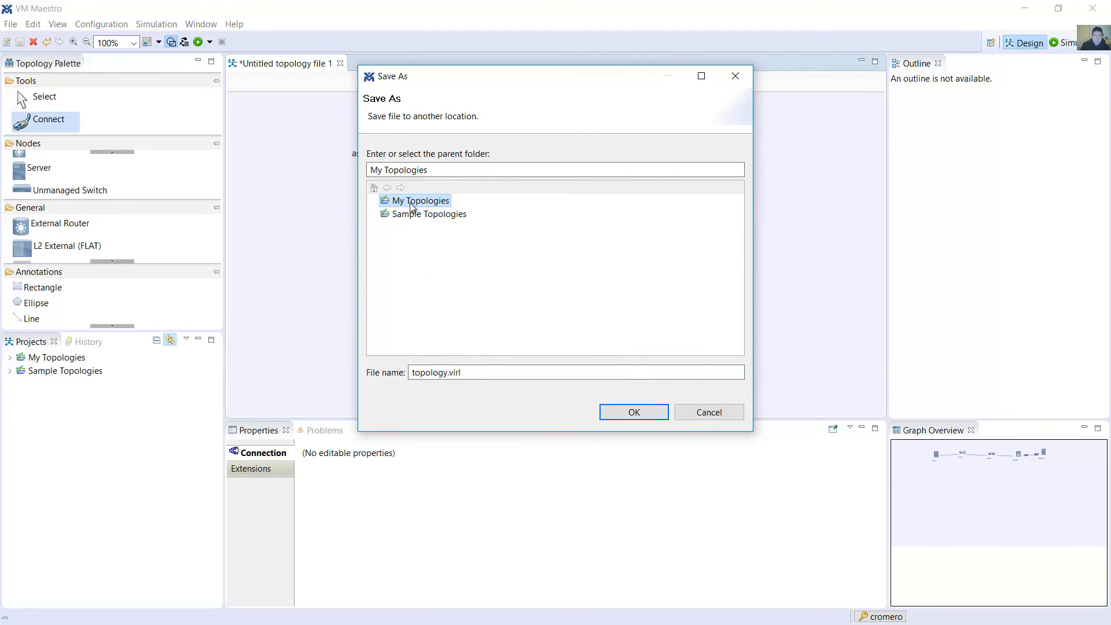
pyautogui.click(447, 373)
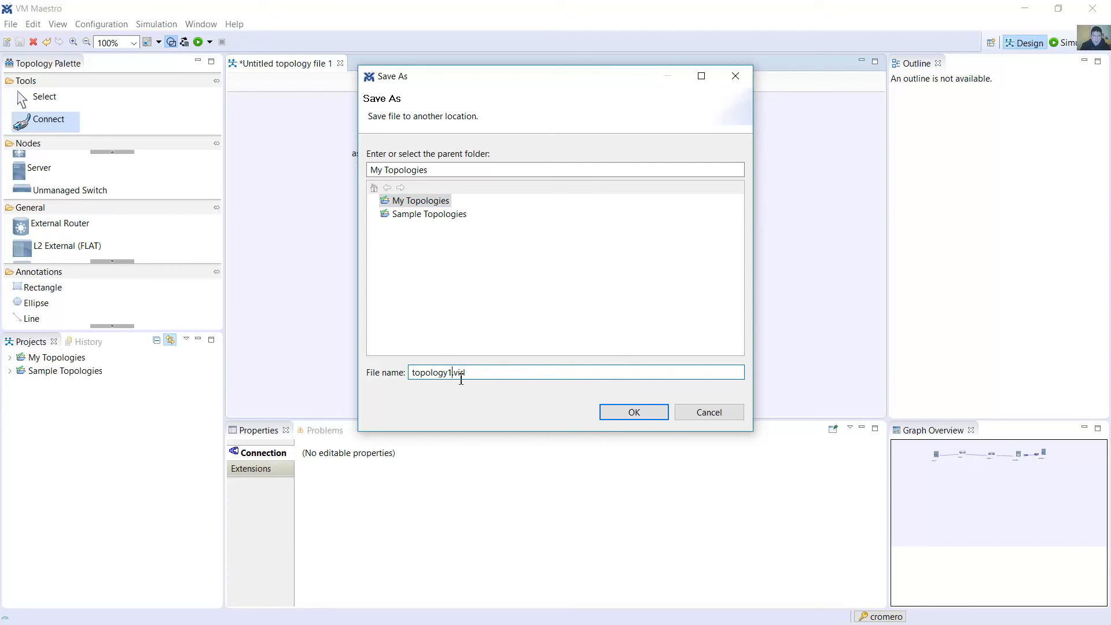
pyautogui.click(637, 413)
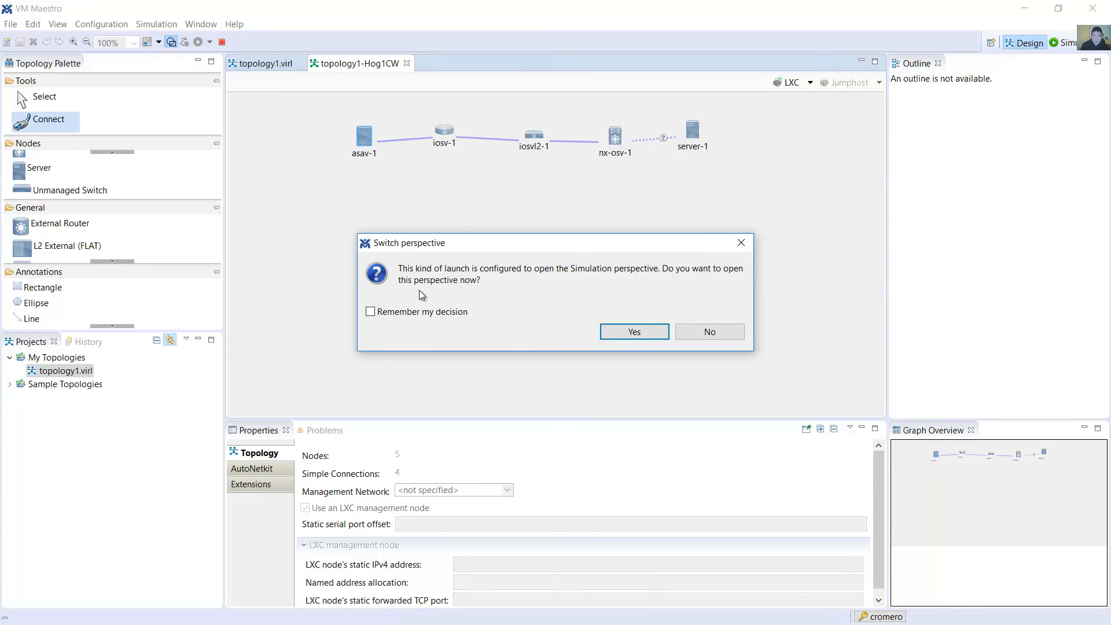
pyautogui.click(632, 334)
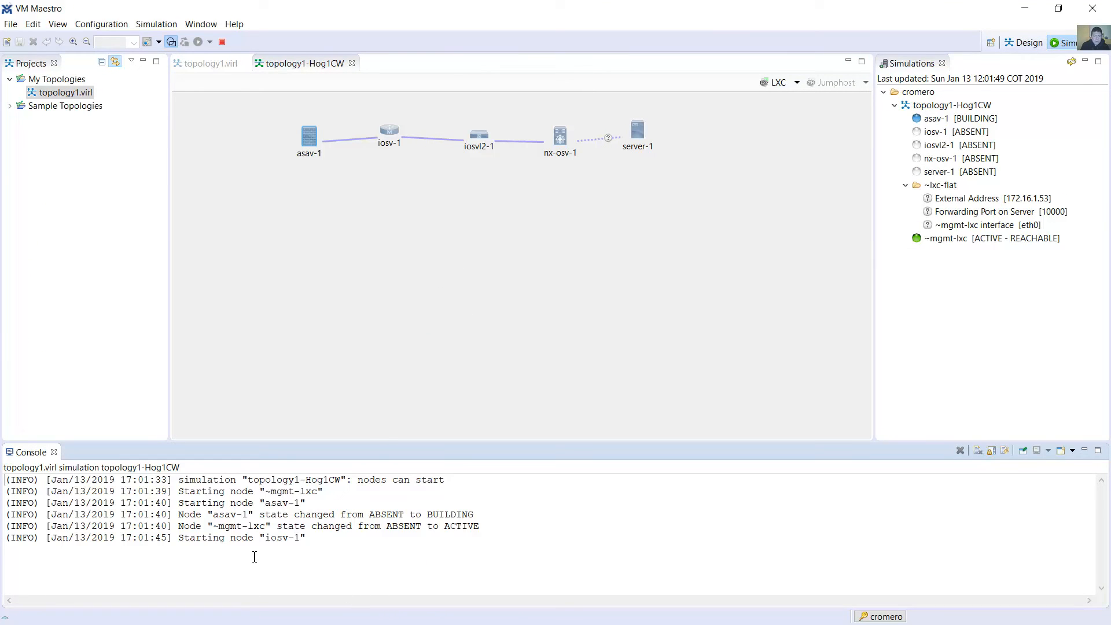
# Examine the console messages about iosv-1 and iosvl2-1 starting in the running simulation
pyautogui.moveTo(180, 538); pyautogui.dragTo(312, 538)
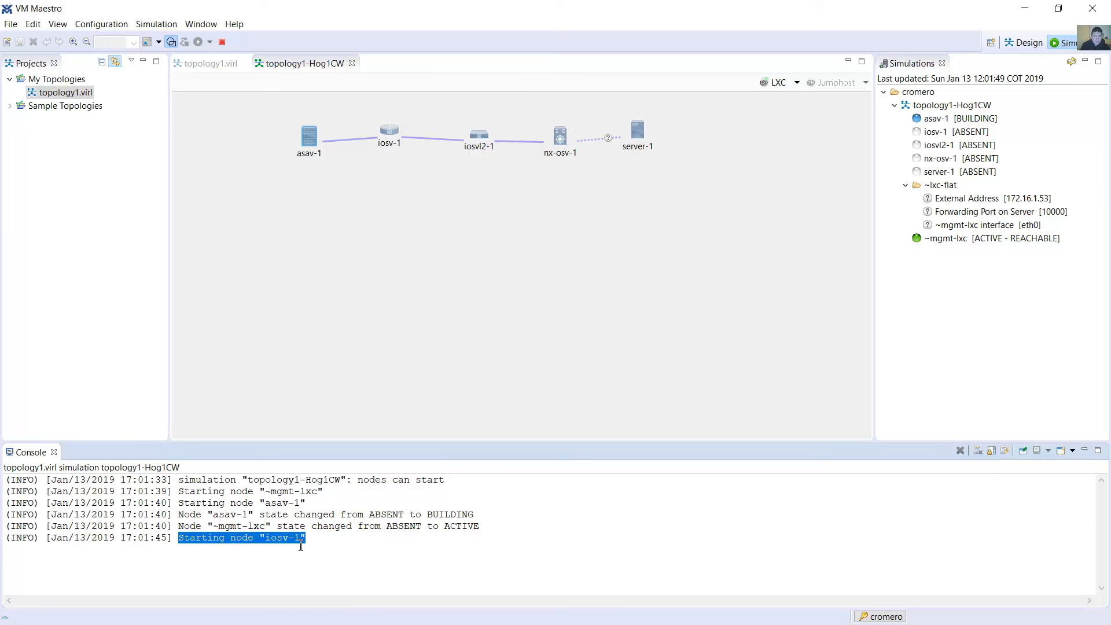
pyautogui.click(301, 547)
pyautogui.moveTo(184, 537); pyautogui.dragTo(321, 549)
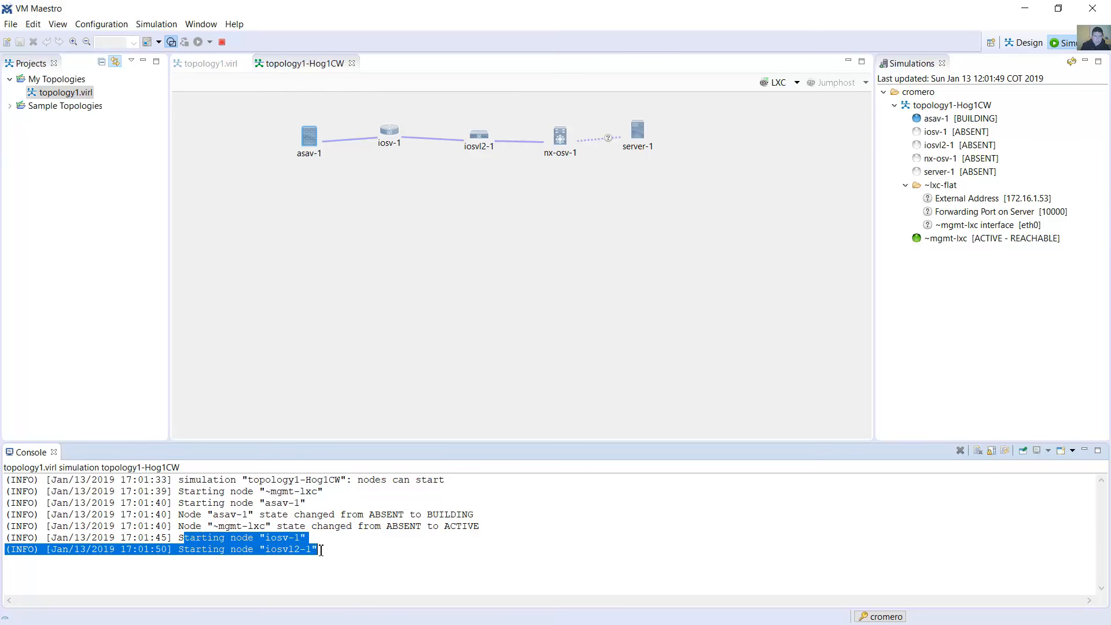
pyautogui.click(321, 550)
pyautogui.moveTo(179, 538); pyautogui.dragTo(340, 551)
pyautogui.click(339, 551)
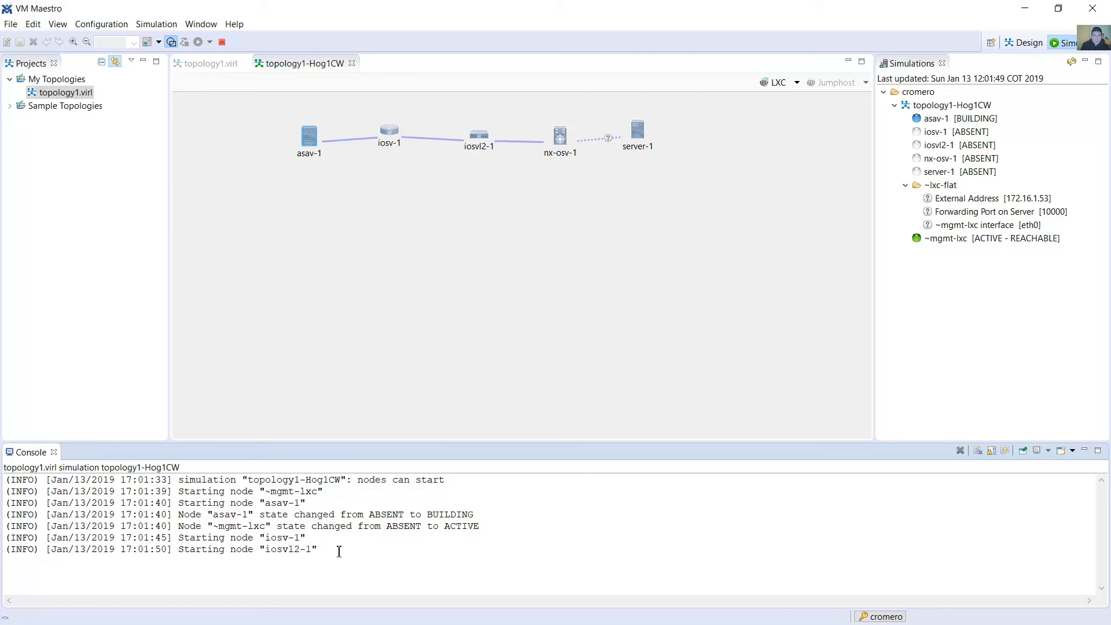
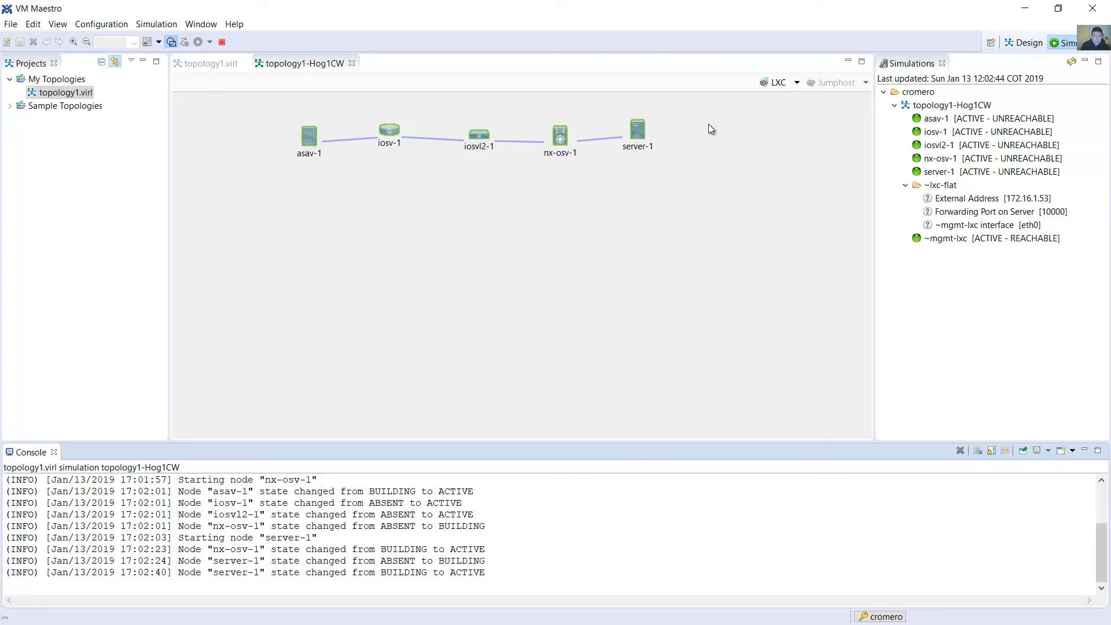
# Open a Telnet session to the console port of the asav-1 node
pyautogui.moveTo(723, 112); pyautogui.dragTo(255, 219)
pyautogui.click(672, 155)
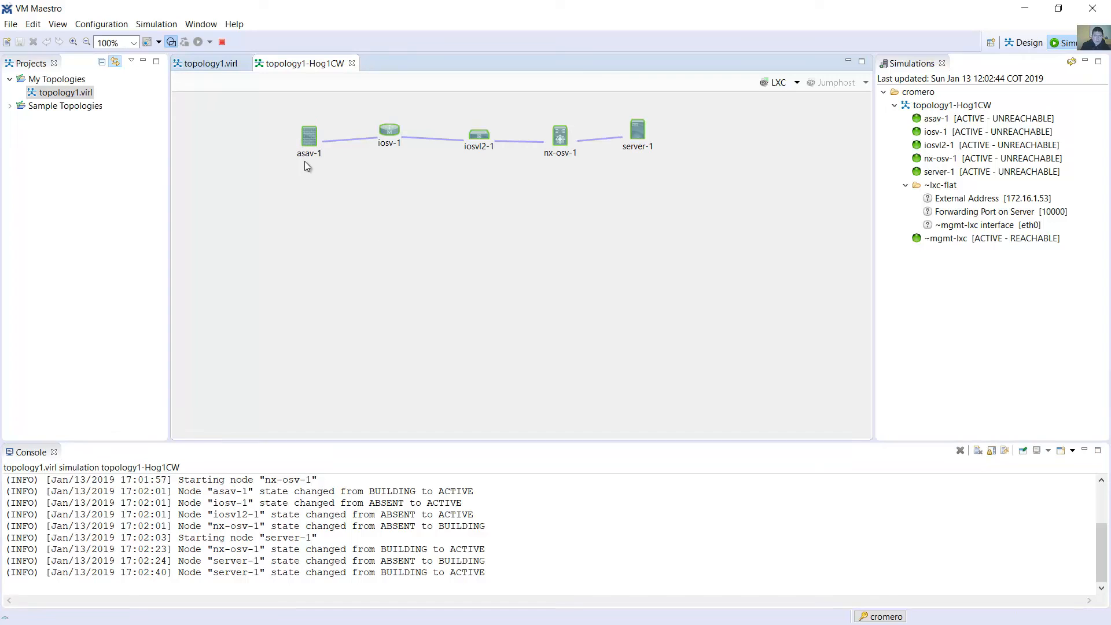
pyautogui.rightClick(313, 145)
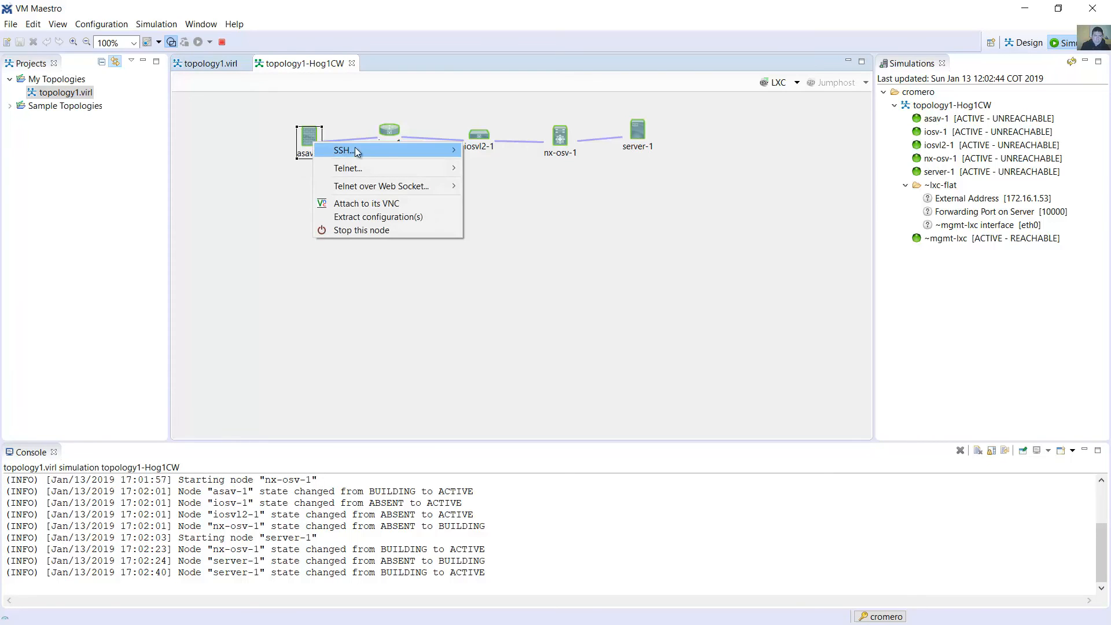
pyautogui.moveTo(409, 167)
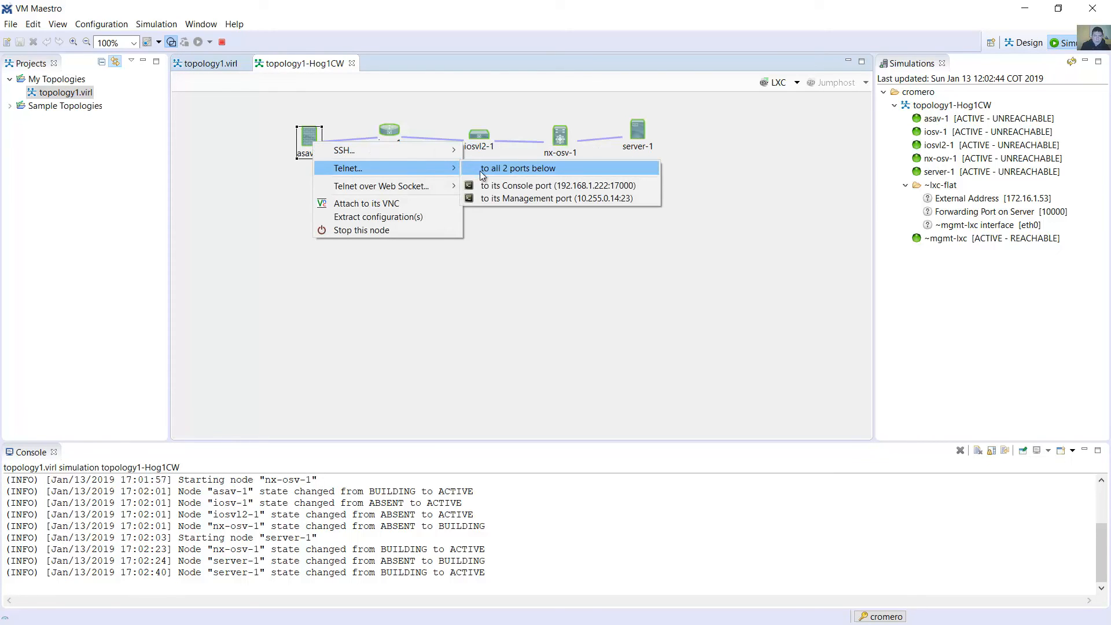
pyautogui.click(513, 184)
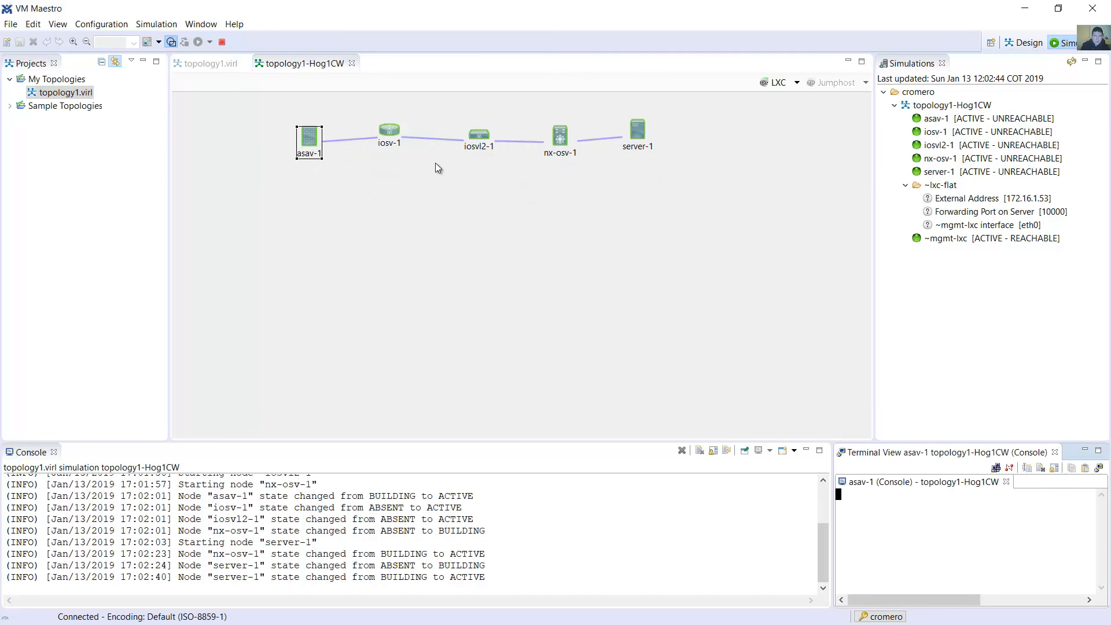
# Open a Telnet session to the console port of the iosv-1 node
pyautogui.rightClick(395, 131)
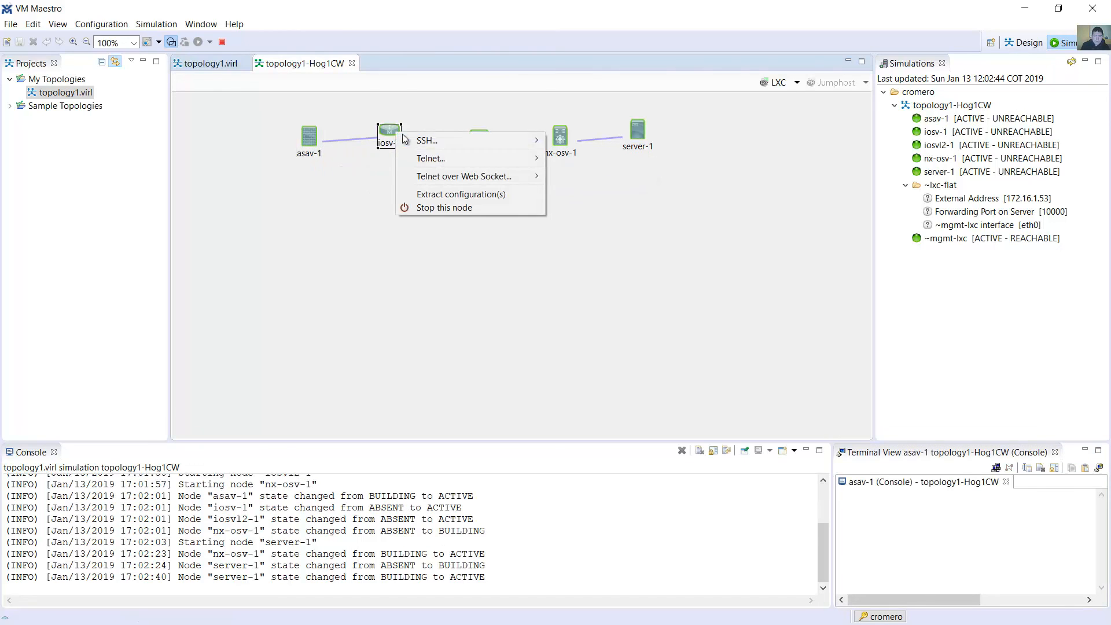
pyautogui.moveTo(425, 145)
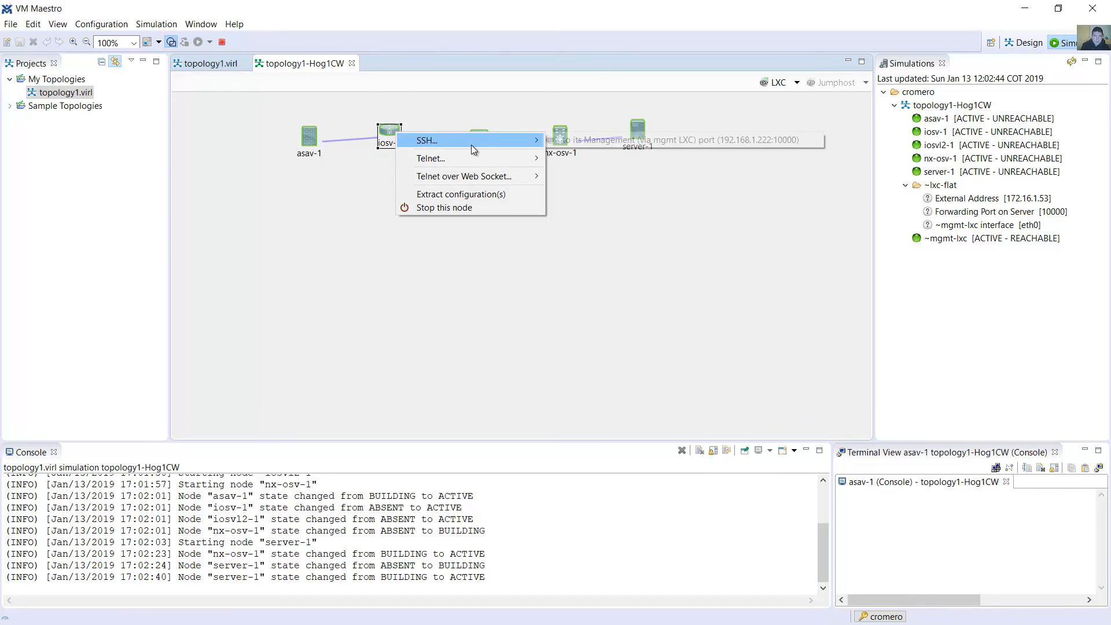
pyautogui.moveTo(508, 158)
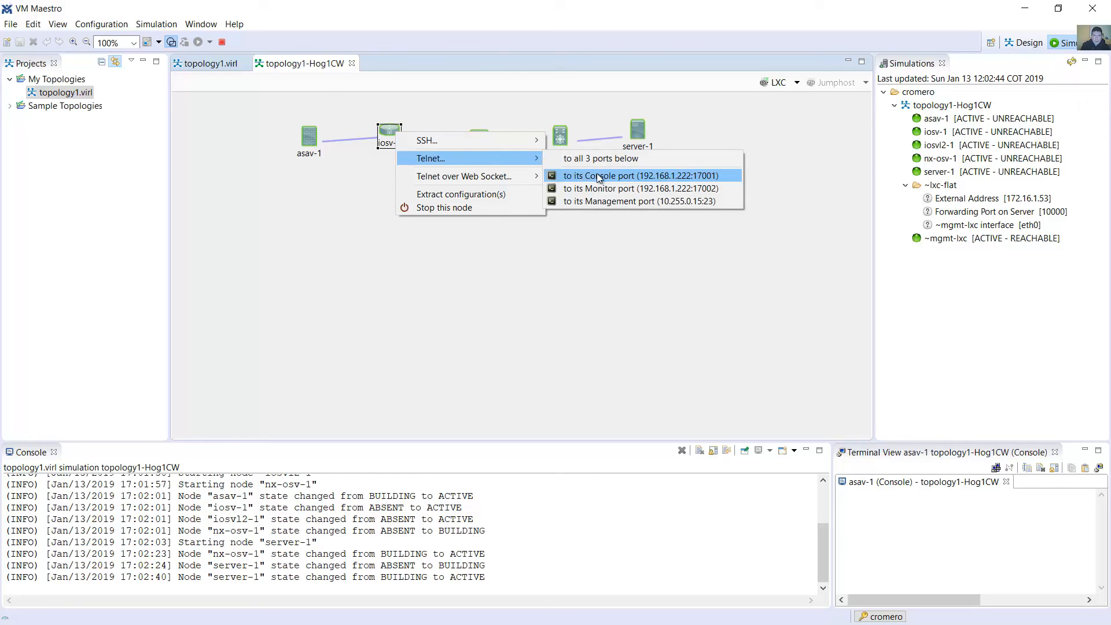
pyautogui.click(597, 176)
# Open Telnet sessions to the console ports of the iosvl2-1 and nx-osv-1 nodes
pyautogui.rightClick(478, 139)
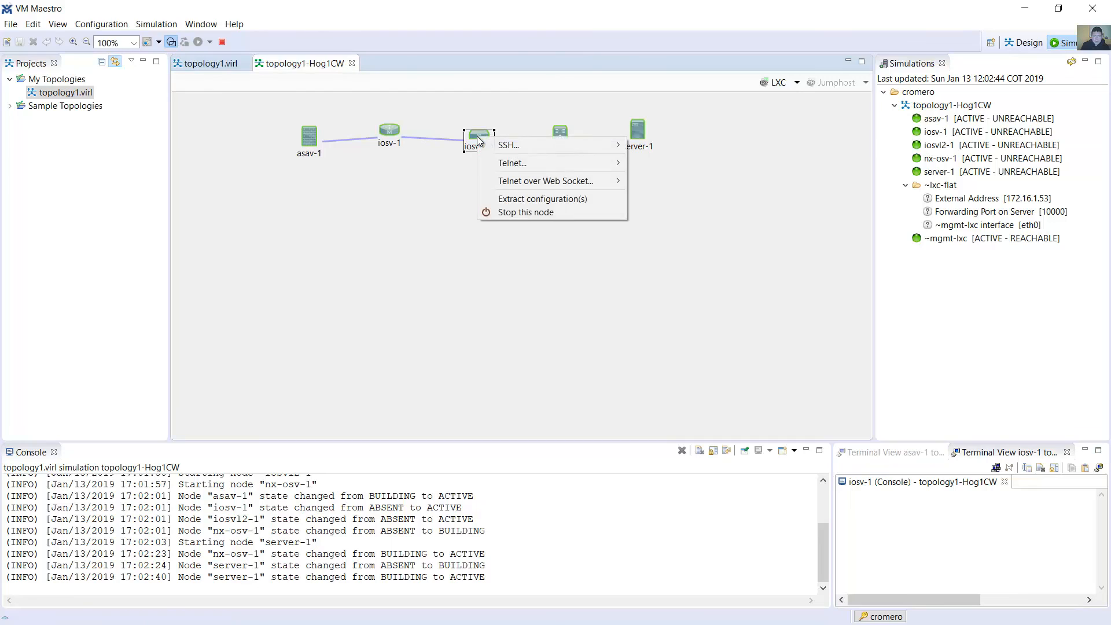
pyautogui.moveTo(521, 163)
pyautogui.click(674, 181)
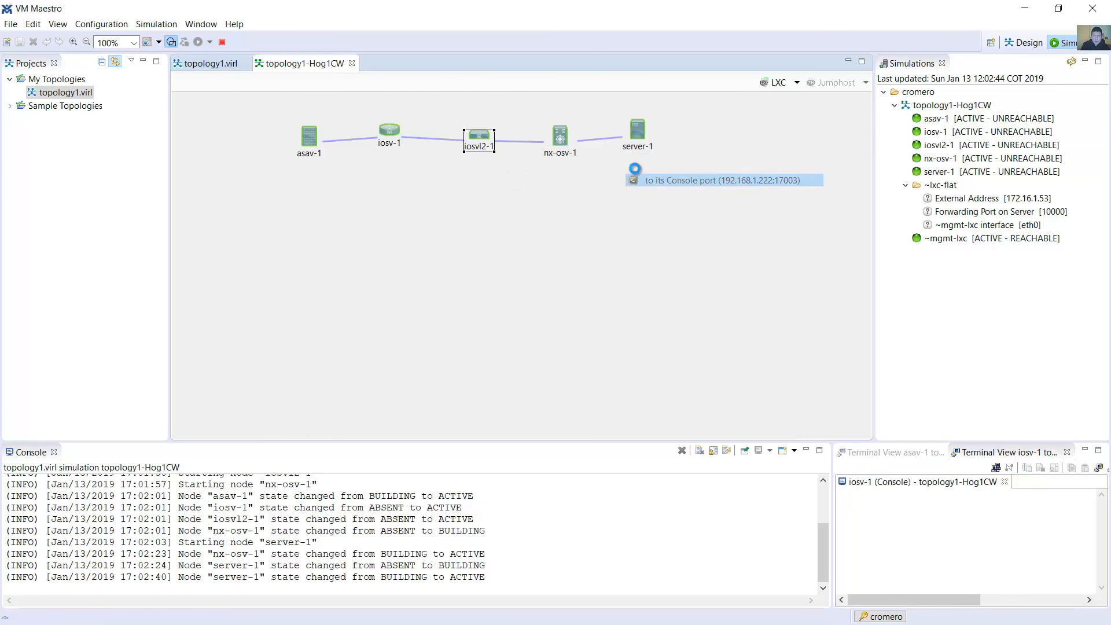
pyautogui.rightClick(561, 138)
pyautogui.moveTo(603, 164)
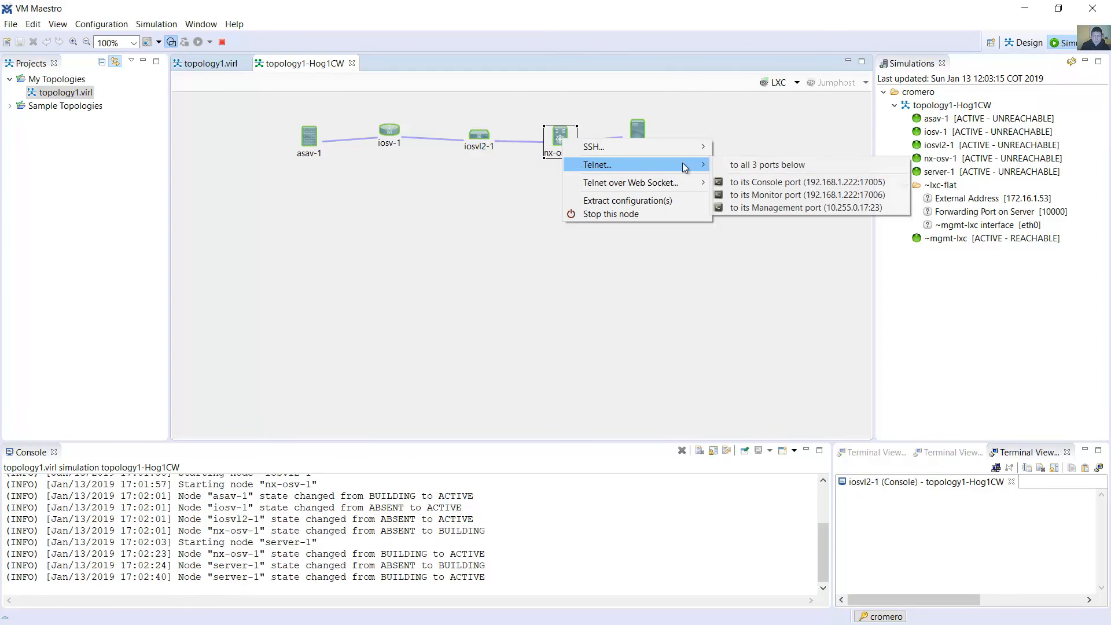
pyautogui.click(723, 182)
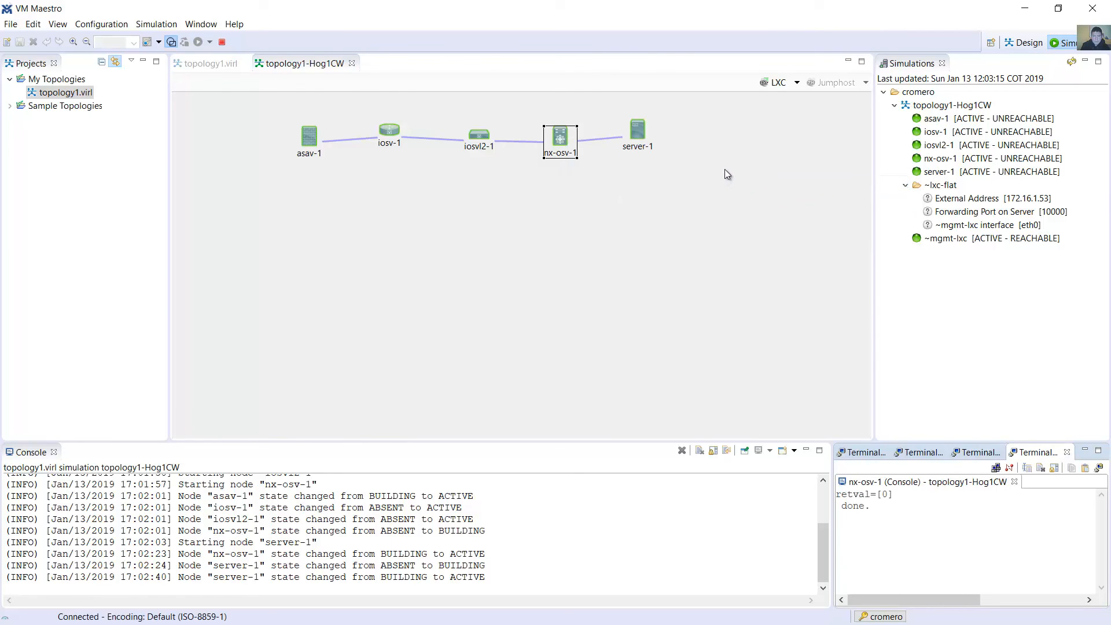
# Open a Telnet session to server-1's console port and enlarge the terminal area in width and height
pyautogui.rightClick(635, 129)
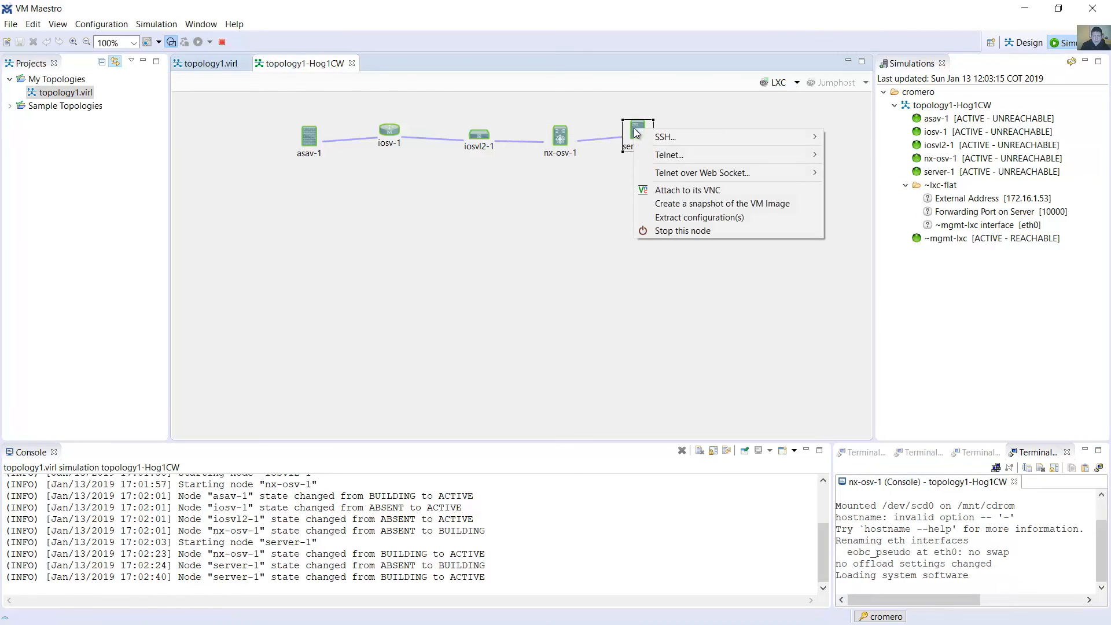
pyautogui.moveTo(665, 154)
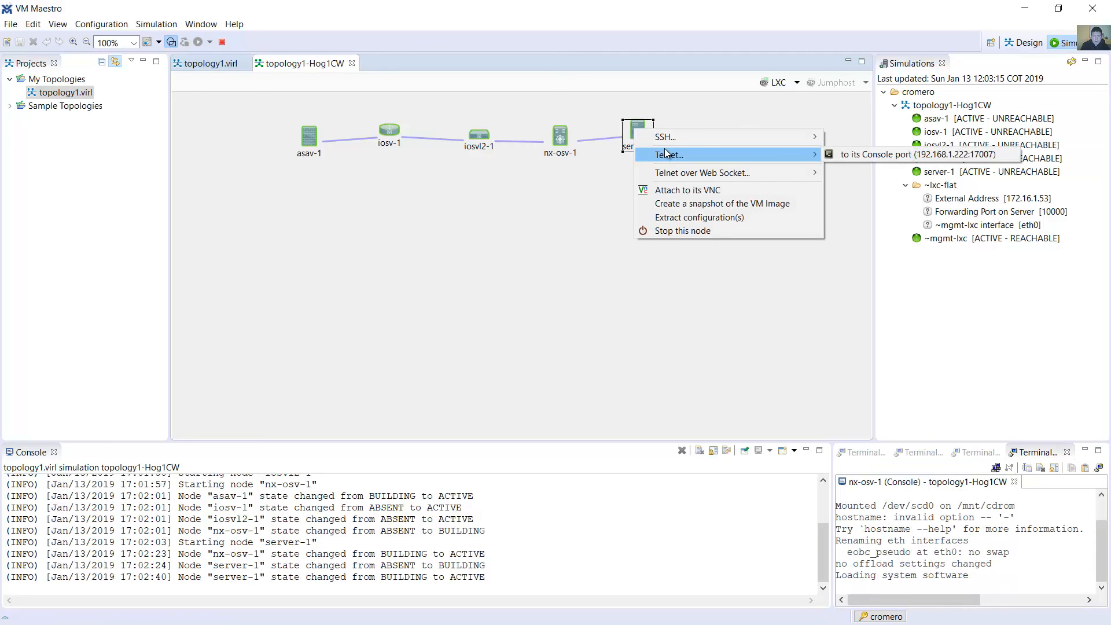
pyautogui.moveTo(684, 170)
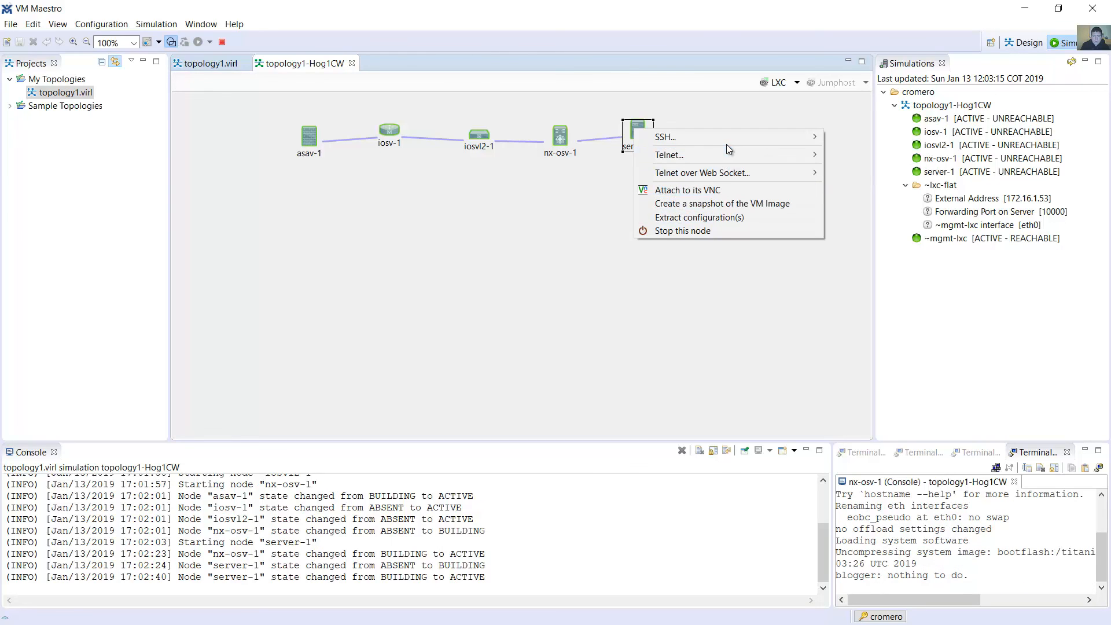
pyautogui.moveTo(731, 151)
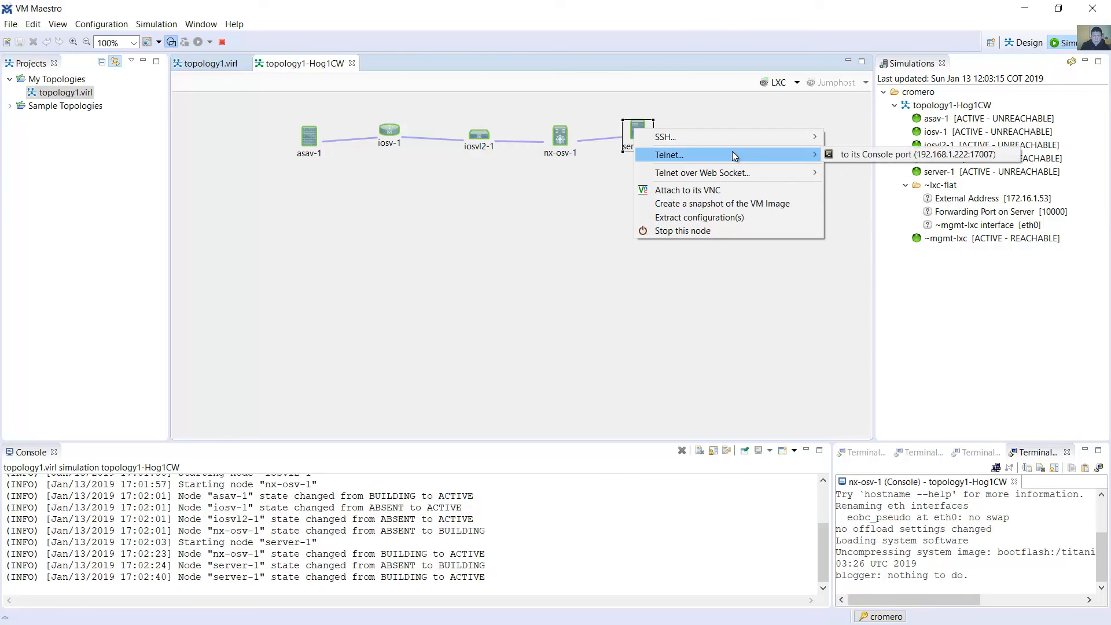
pyautogui.click(859, 155)
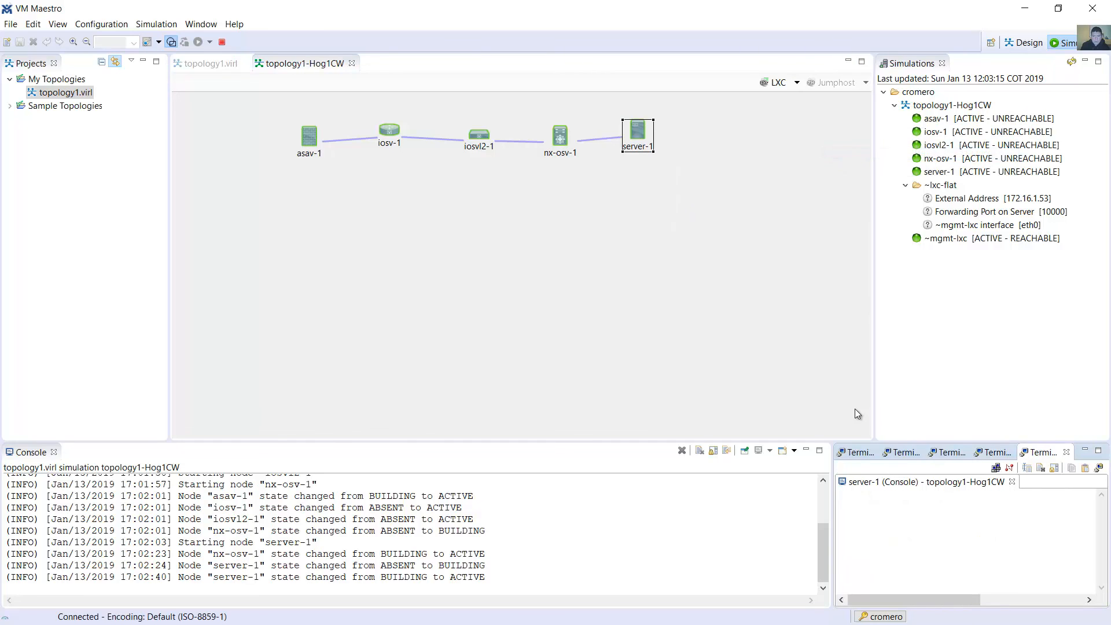
pyautogui.moveTo(831, 498); pyautogui.dragTo(518, 498)
pyautogui.moveTo(579, 440); pyautogui.dragTo(534, 224)
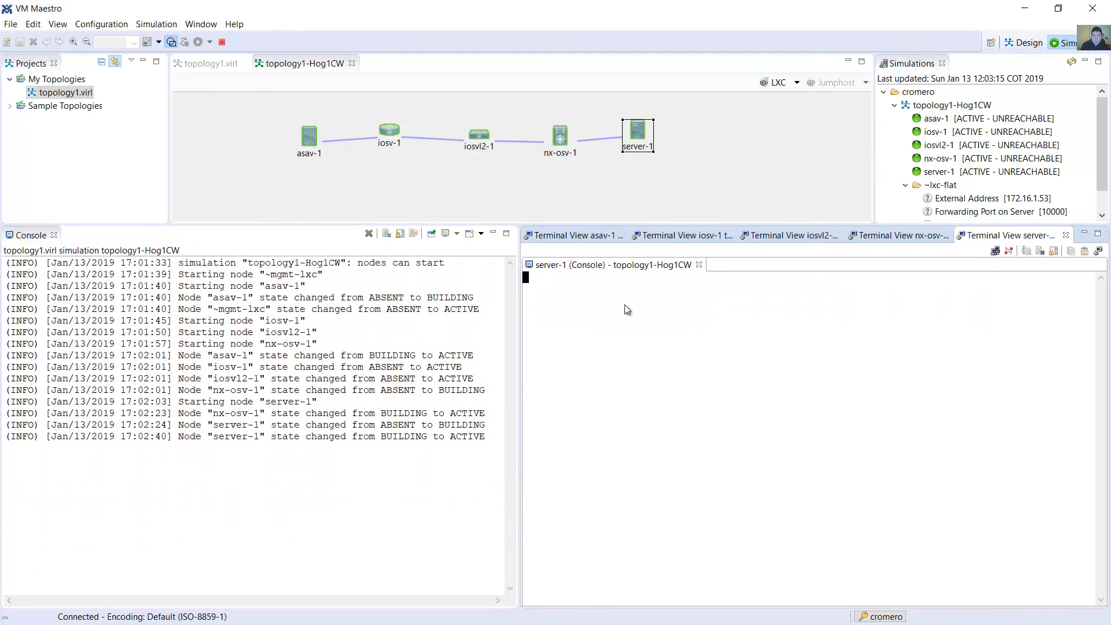
# Enter privileged mode with enable on the asav-1 console, leaving the password blank
pyautogui.click(585, 244)
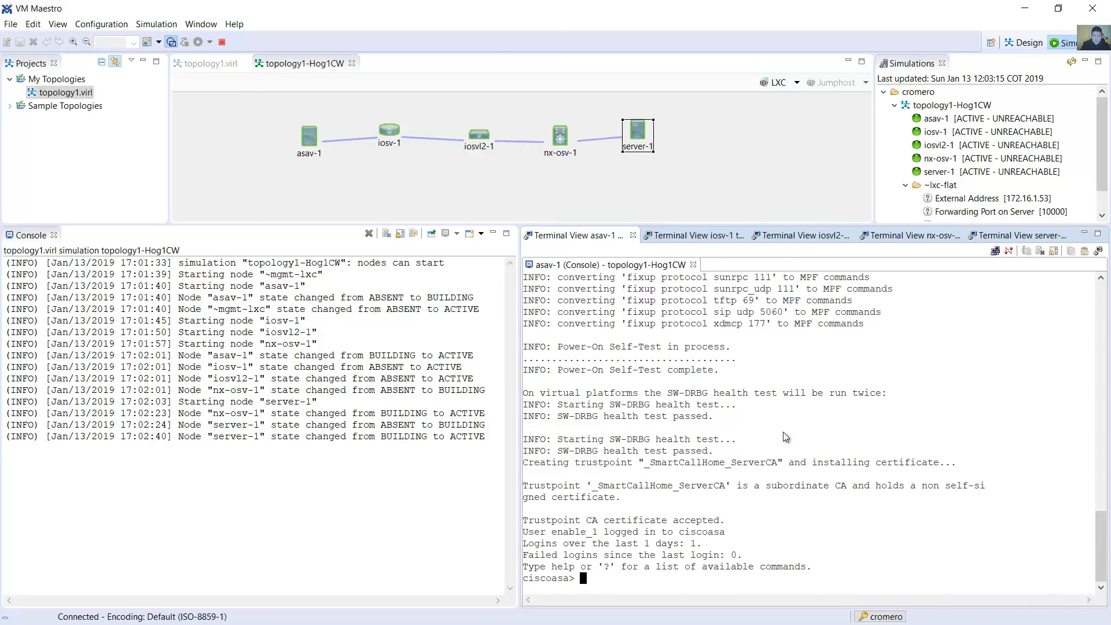
pyautogui.write('enable')
pyautogui.press('Return')
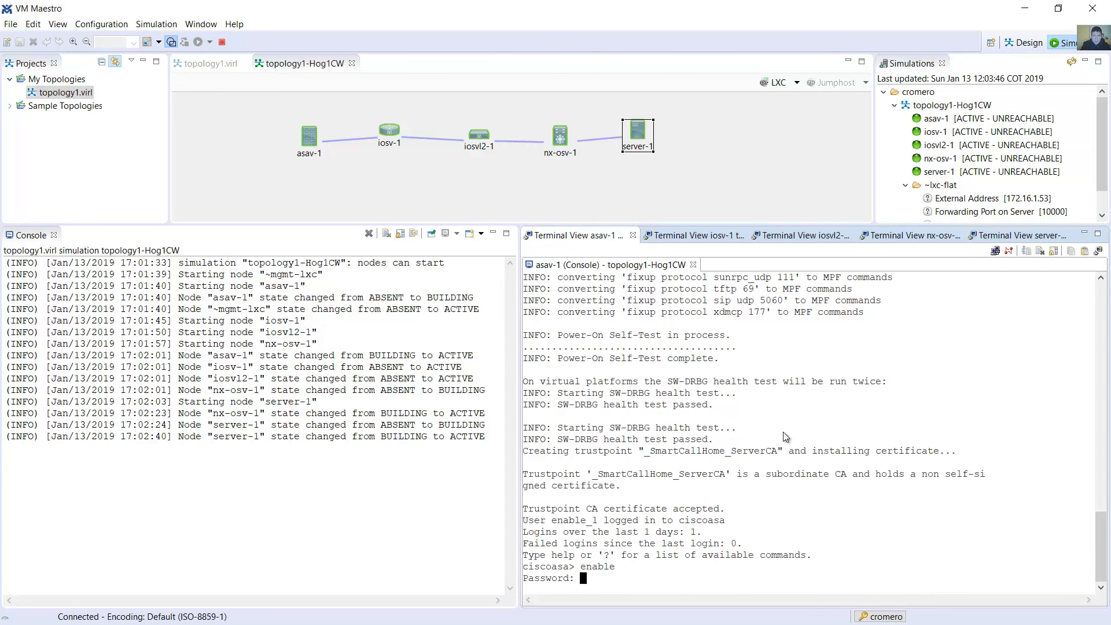
pyautogui.press('Return')
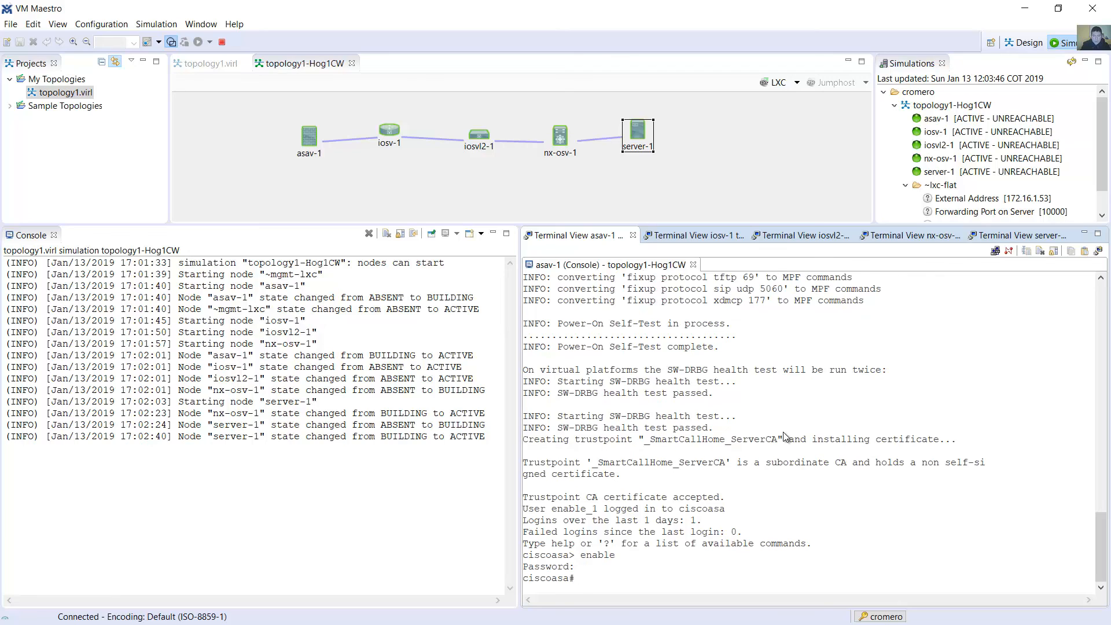
# Display asav-1's configuration with show run and page through it to the end
pyautogui.write('show run')
pyautogui.press('Return')
pyautogui.press('space')
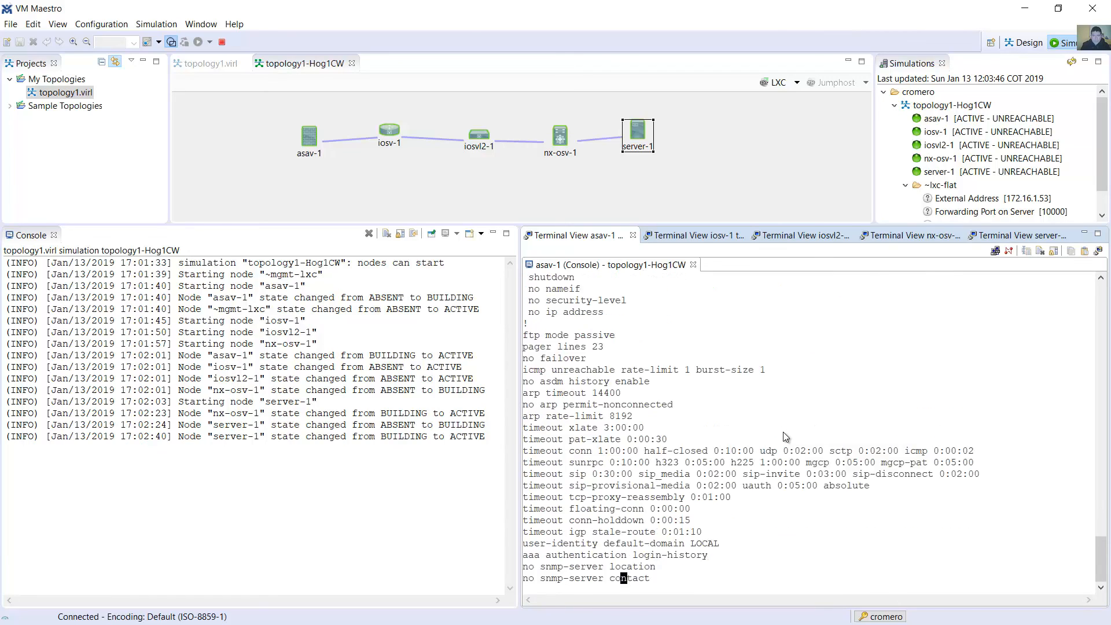
pyautogui.press('space')
pyautogui.press('space')
pyautogui.press('space')
pyautogui.press('space')
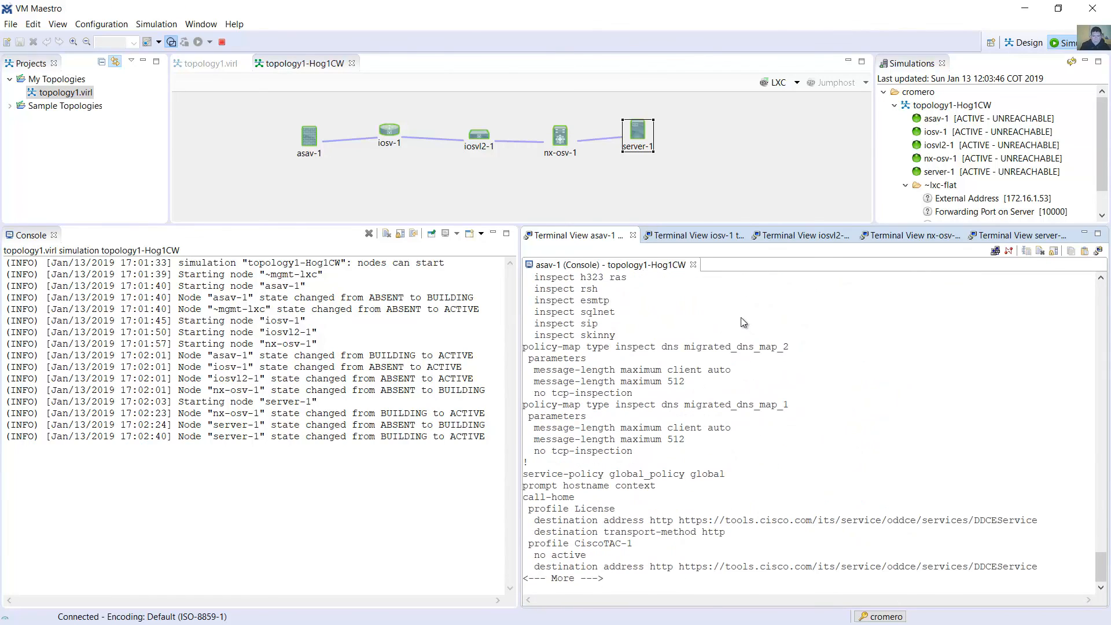
pyautogui.press('space')
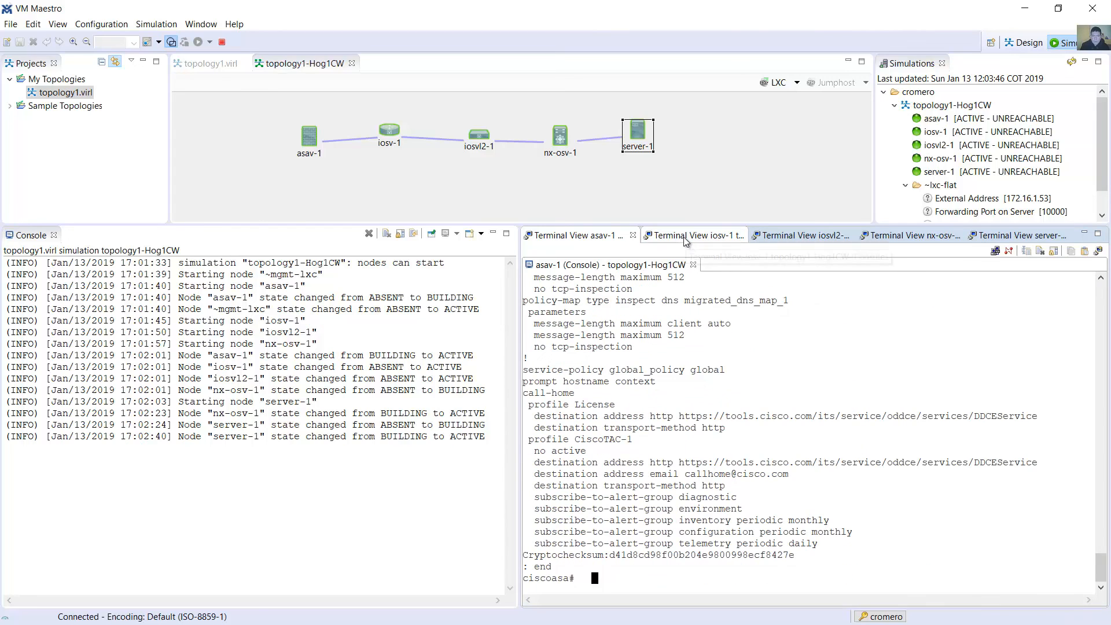
# Answer no to the initial configuration dialog on the iosv-1 console
pyautogui.click(686, 239)
pyautogui.write('no')
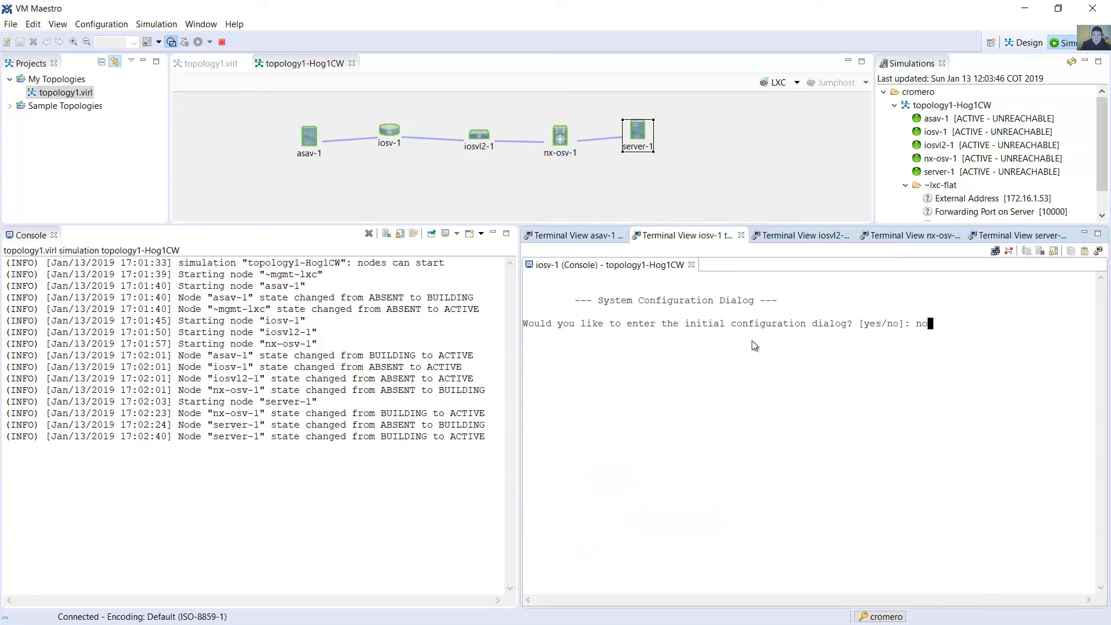
pyautogui.press('Return')
# Wake the iosvl2-1 console and enter privileged mode with enable
pyautogui.click(790, 234)
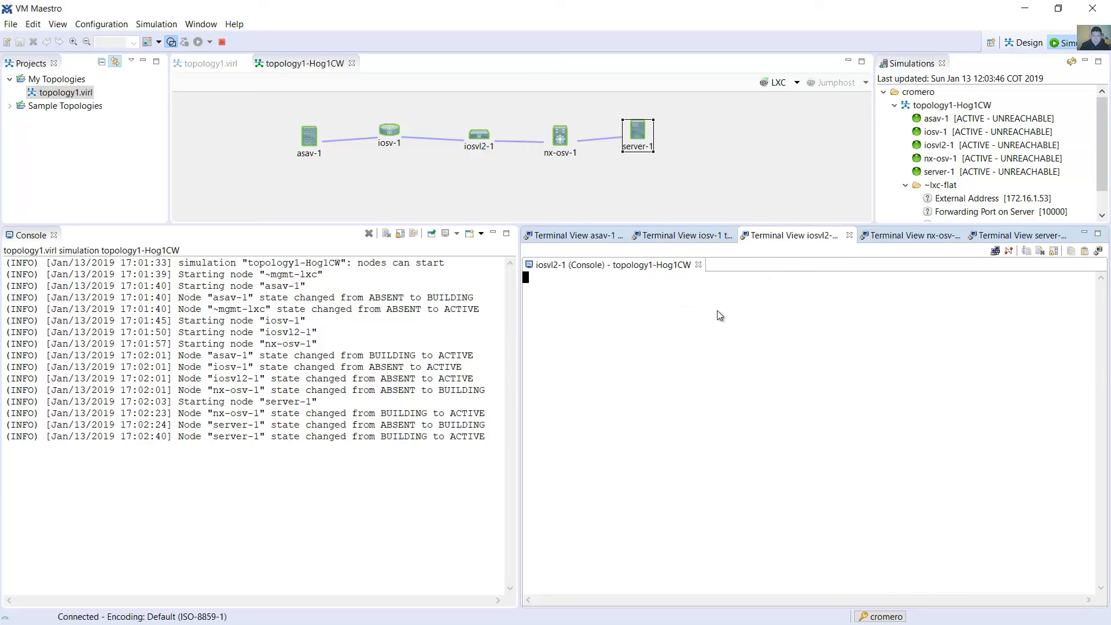
pyautogui.press('Return')
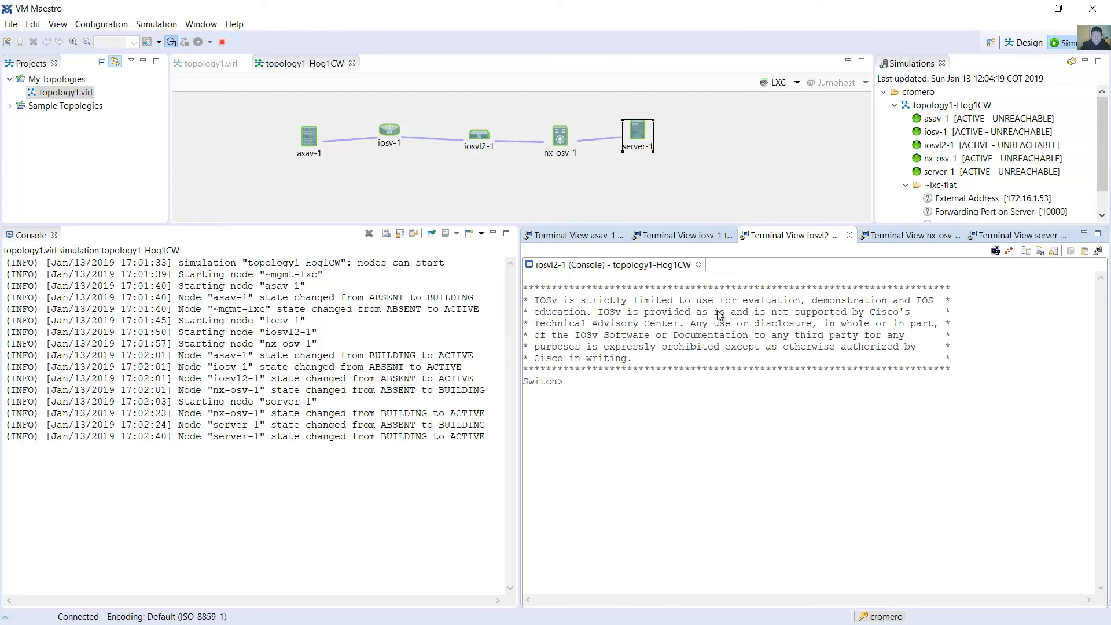
pyautogui.write('ble')
pyautogui.press('Return')
# Display iosvl2-1's running configuration with show run
pyautogui.write('shor un')
pyautogui.press('Return')
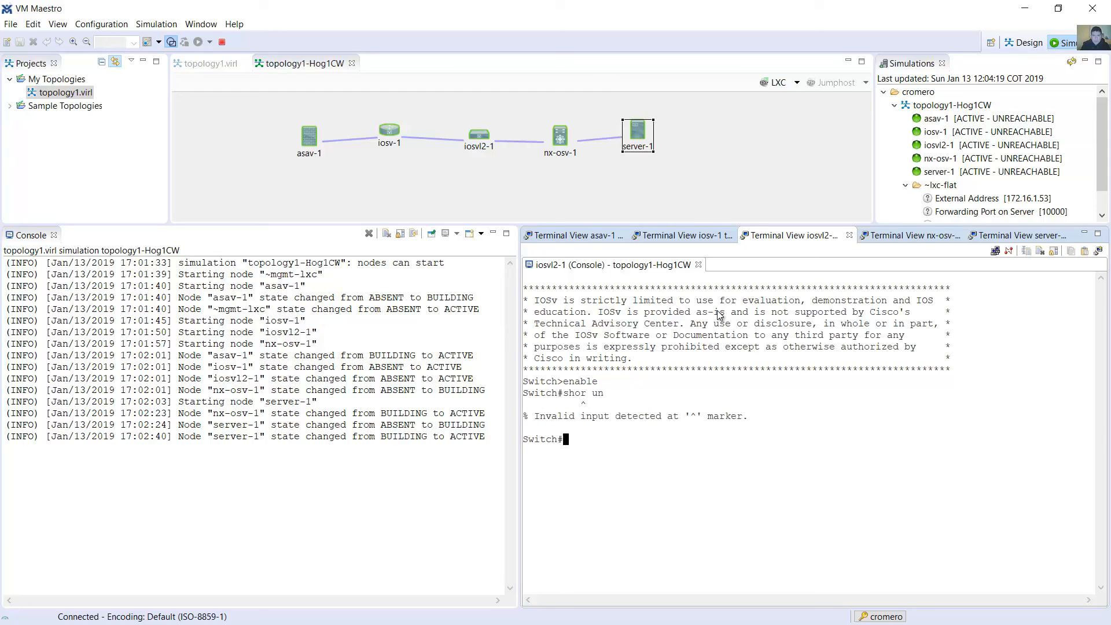
pyautogui.write('show run')
pyautogui.press('Return')
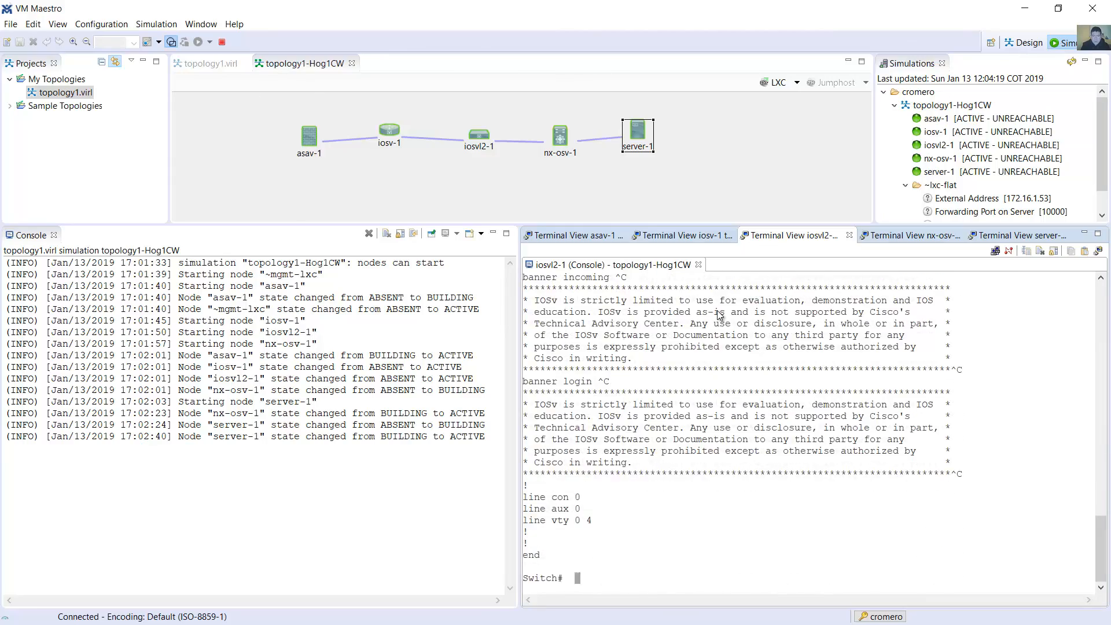
pyautogui.scroll(5, 795, 417)
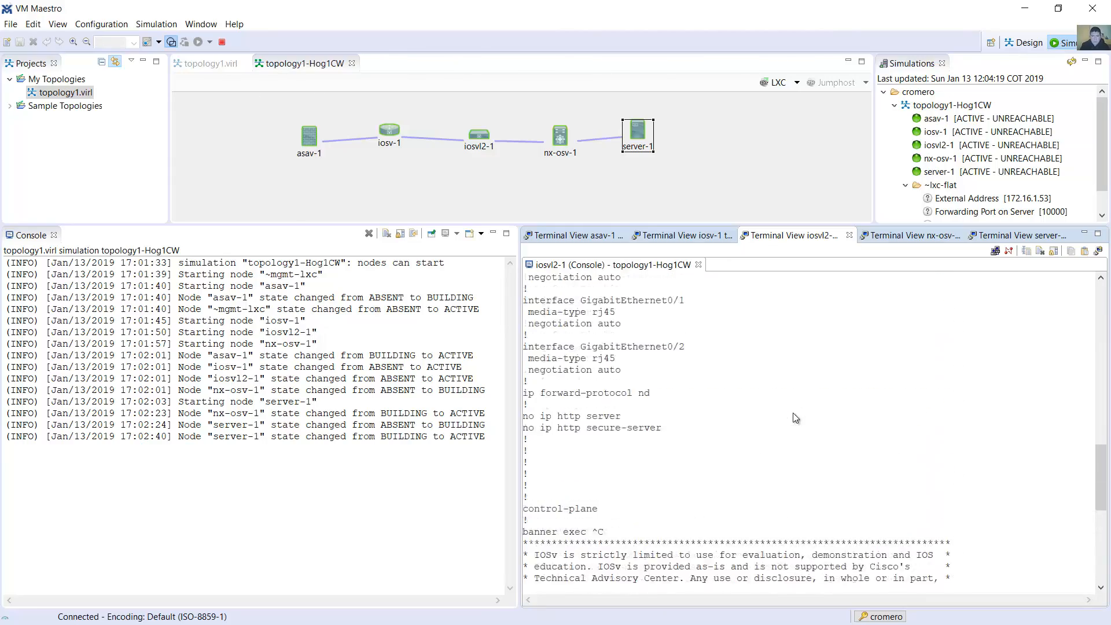
# Log in to the nx-osv-1 console as admin with the account password
pyautogui.click(896, 239)
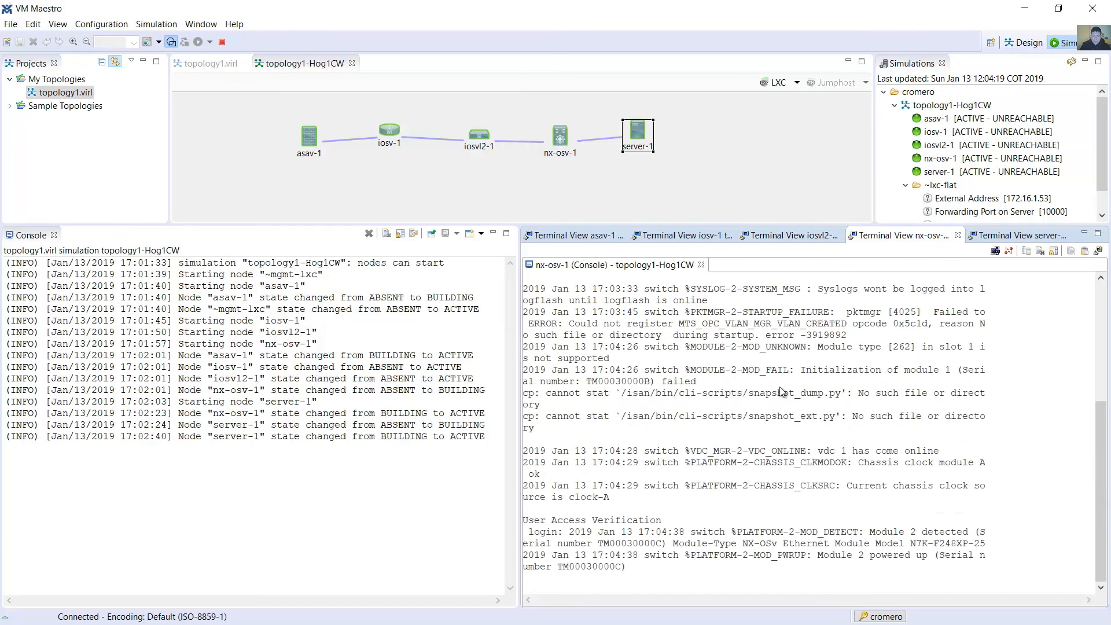
pyautogui.press('Return')
pyautogui.write('admin')
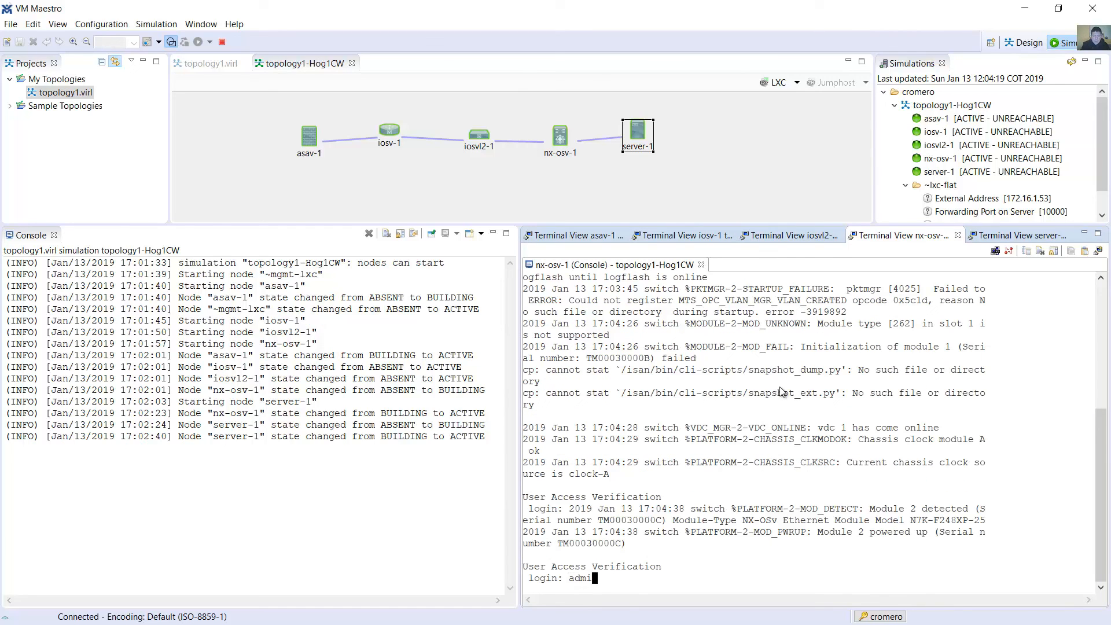
pyautogui.press('Return')
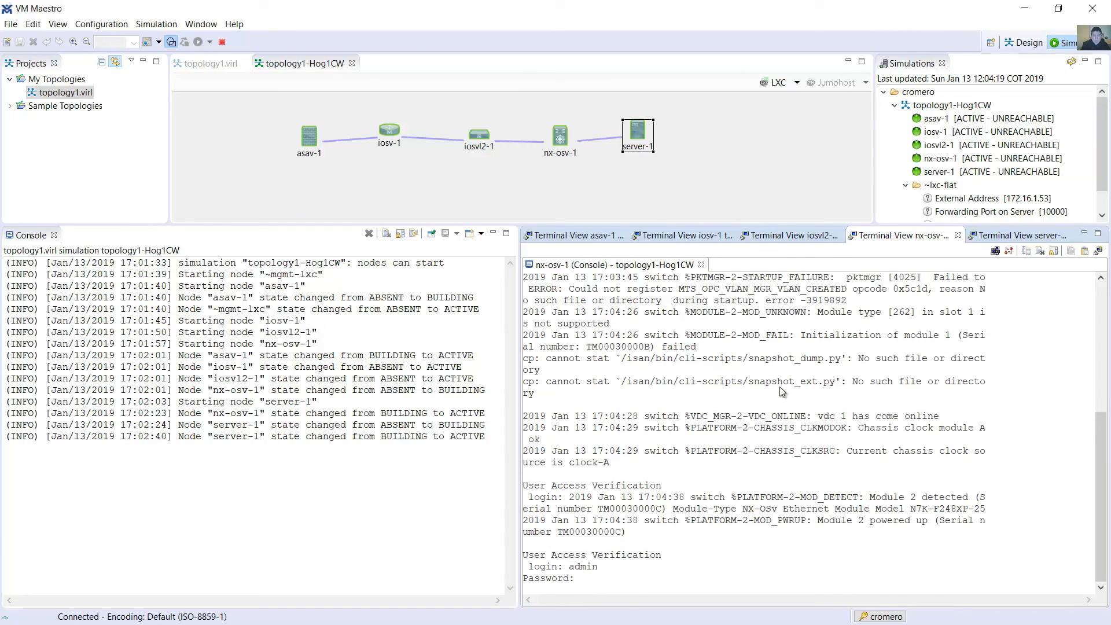
pyautogui.press('Return')
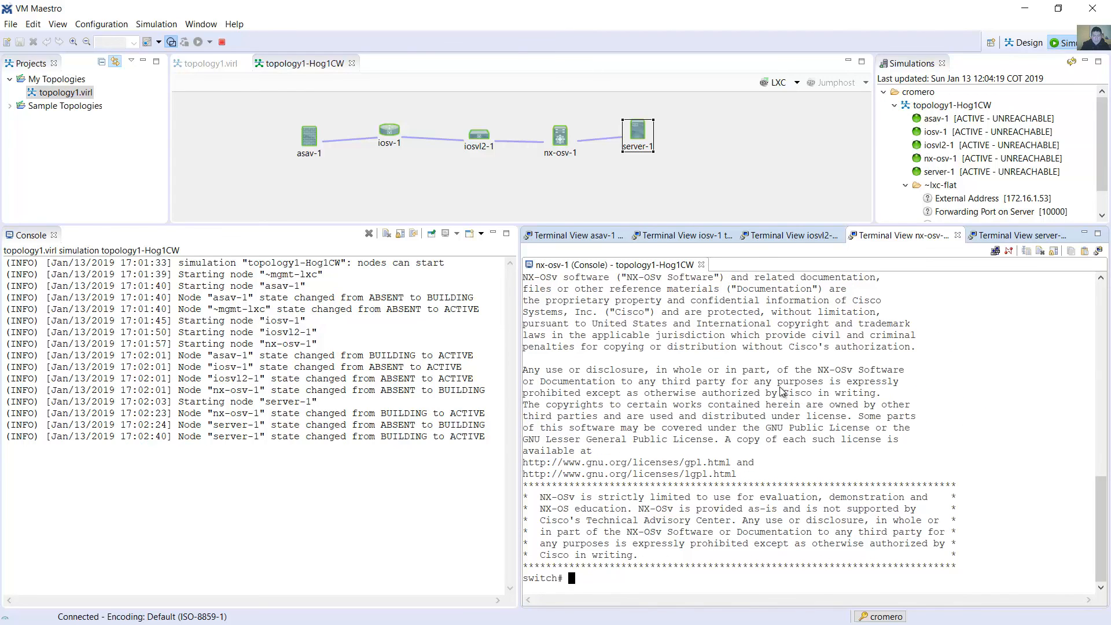
# Display nx-osv-1's configuration with show run, page to its end and review the output
pyautogui.write('show run')
pyautogui.press('Return')
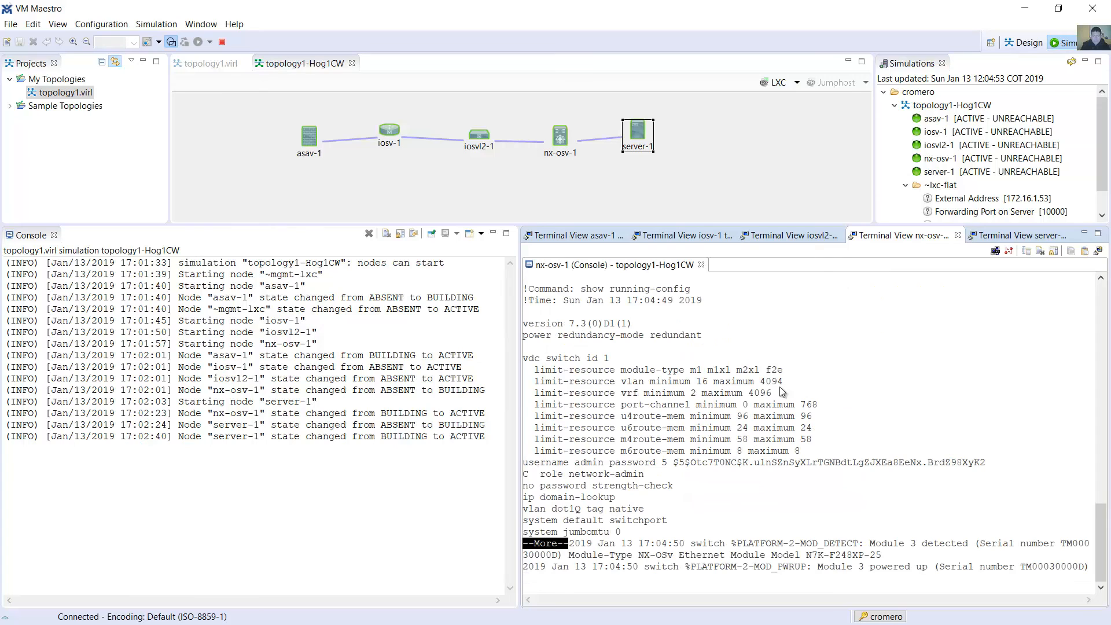
pyautogui.press('space')
pyautogui.press('space')
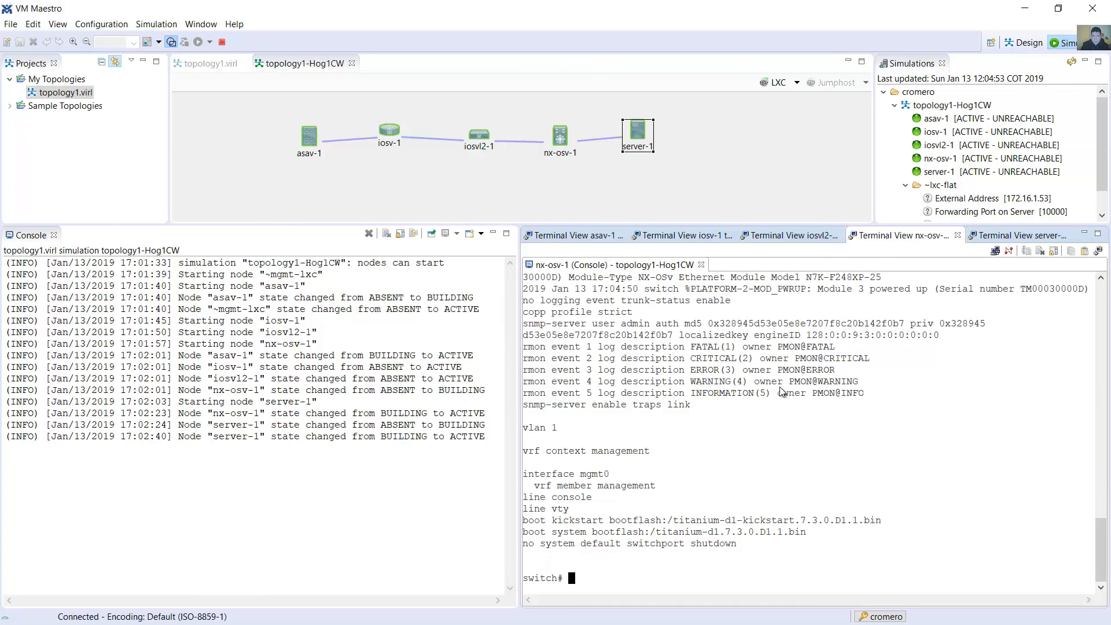
pyautogui.scroll(12, 786, 453)
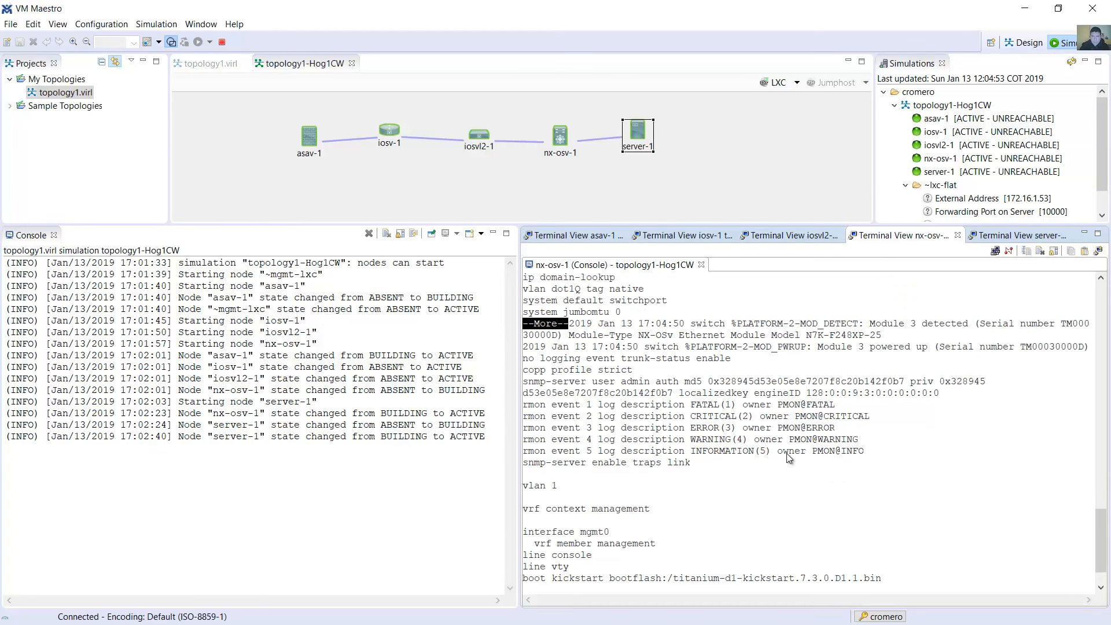
pyautogui.scroll(-12, 794, 447)
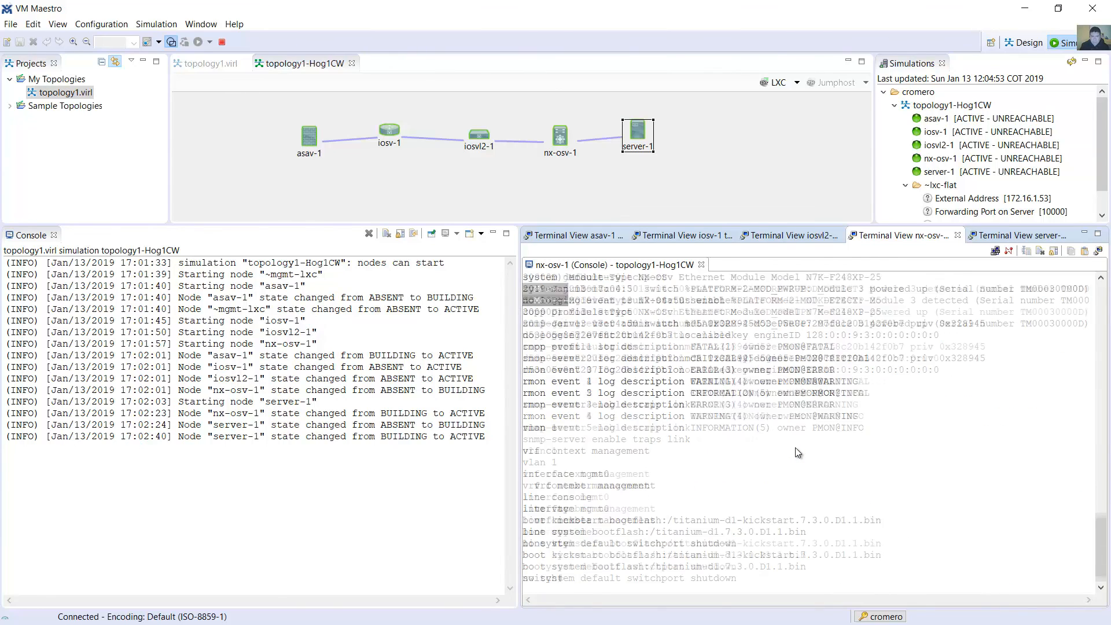
# Show the asav-1 console again and stop the topology1-Hog1CW simulation without extracting configurations
pyautogui.click(558, 239)
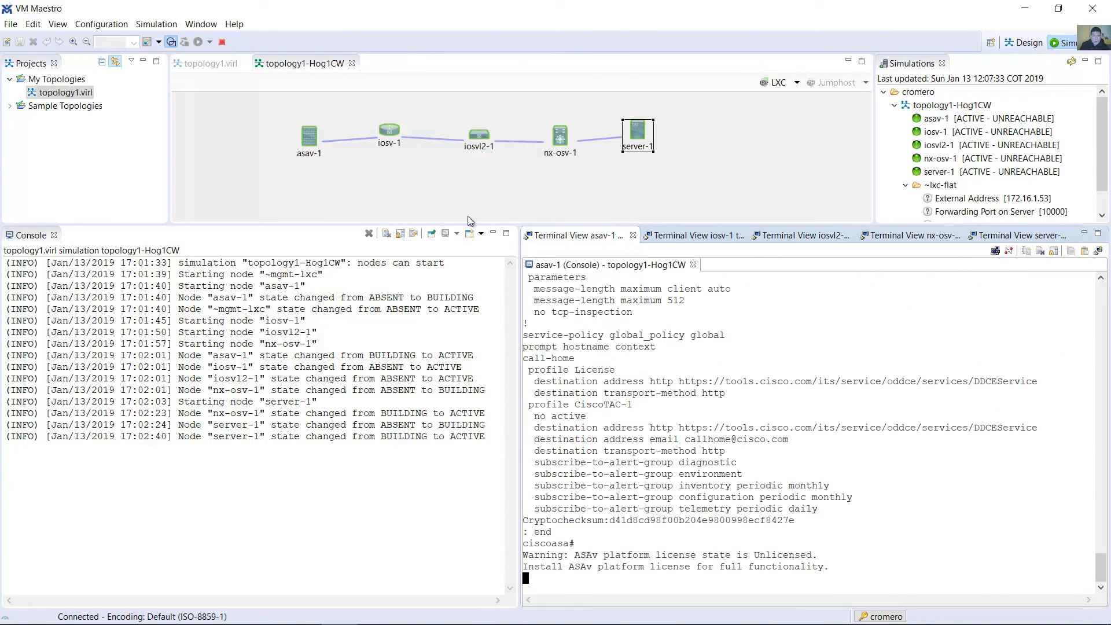
pyautogui.click(222, 42)
pyautogui.click(578, 334)
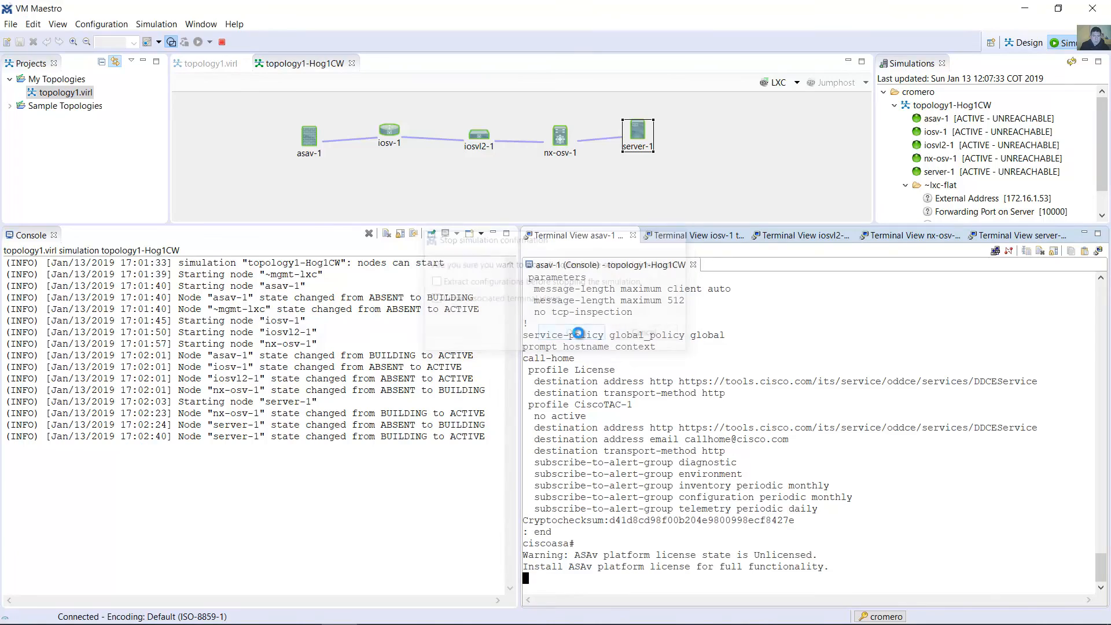